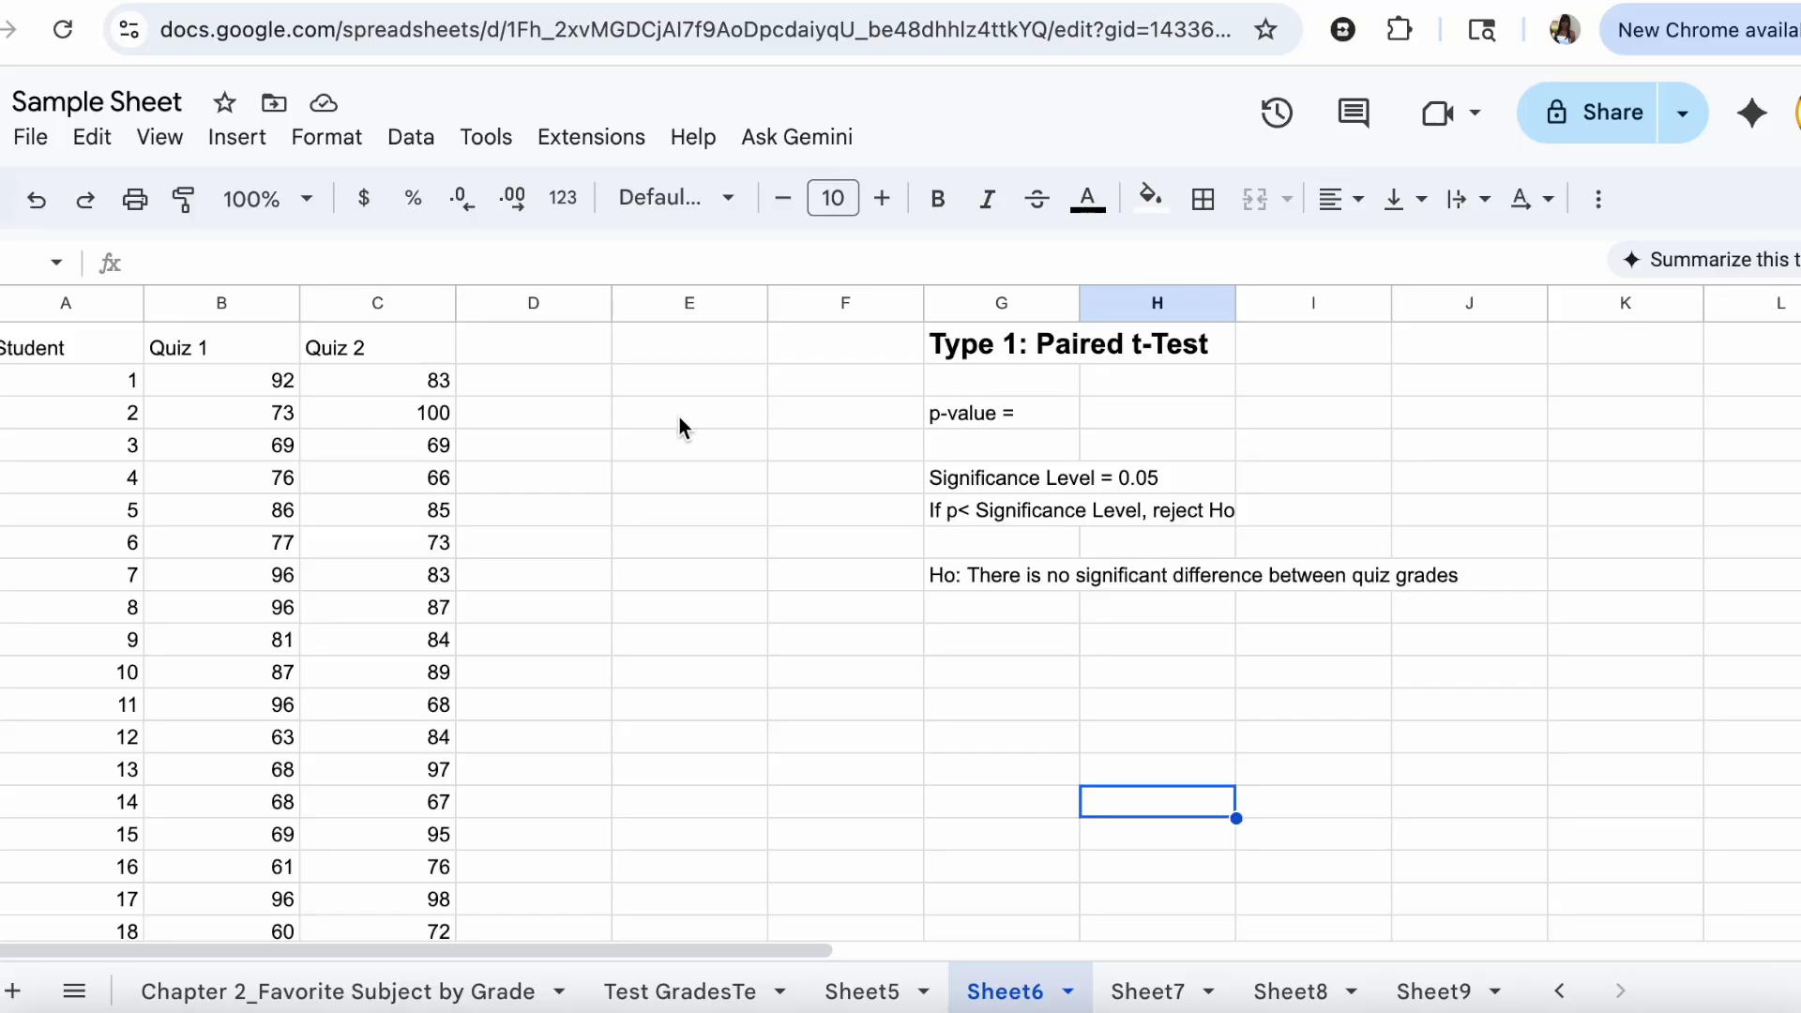
# Step: Calculate the paired t-test p-value in H3 with =ttest(B2:B31,C2:C31,2,1) and review the null hypothesis about quiz grades
pyautogui.click(1150, 427)
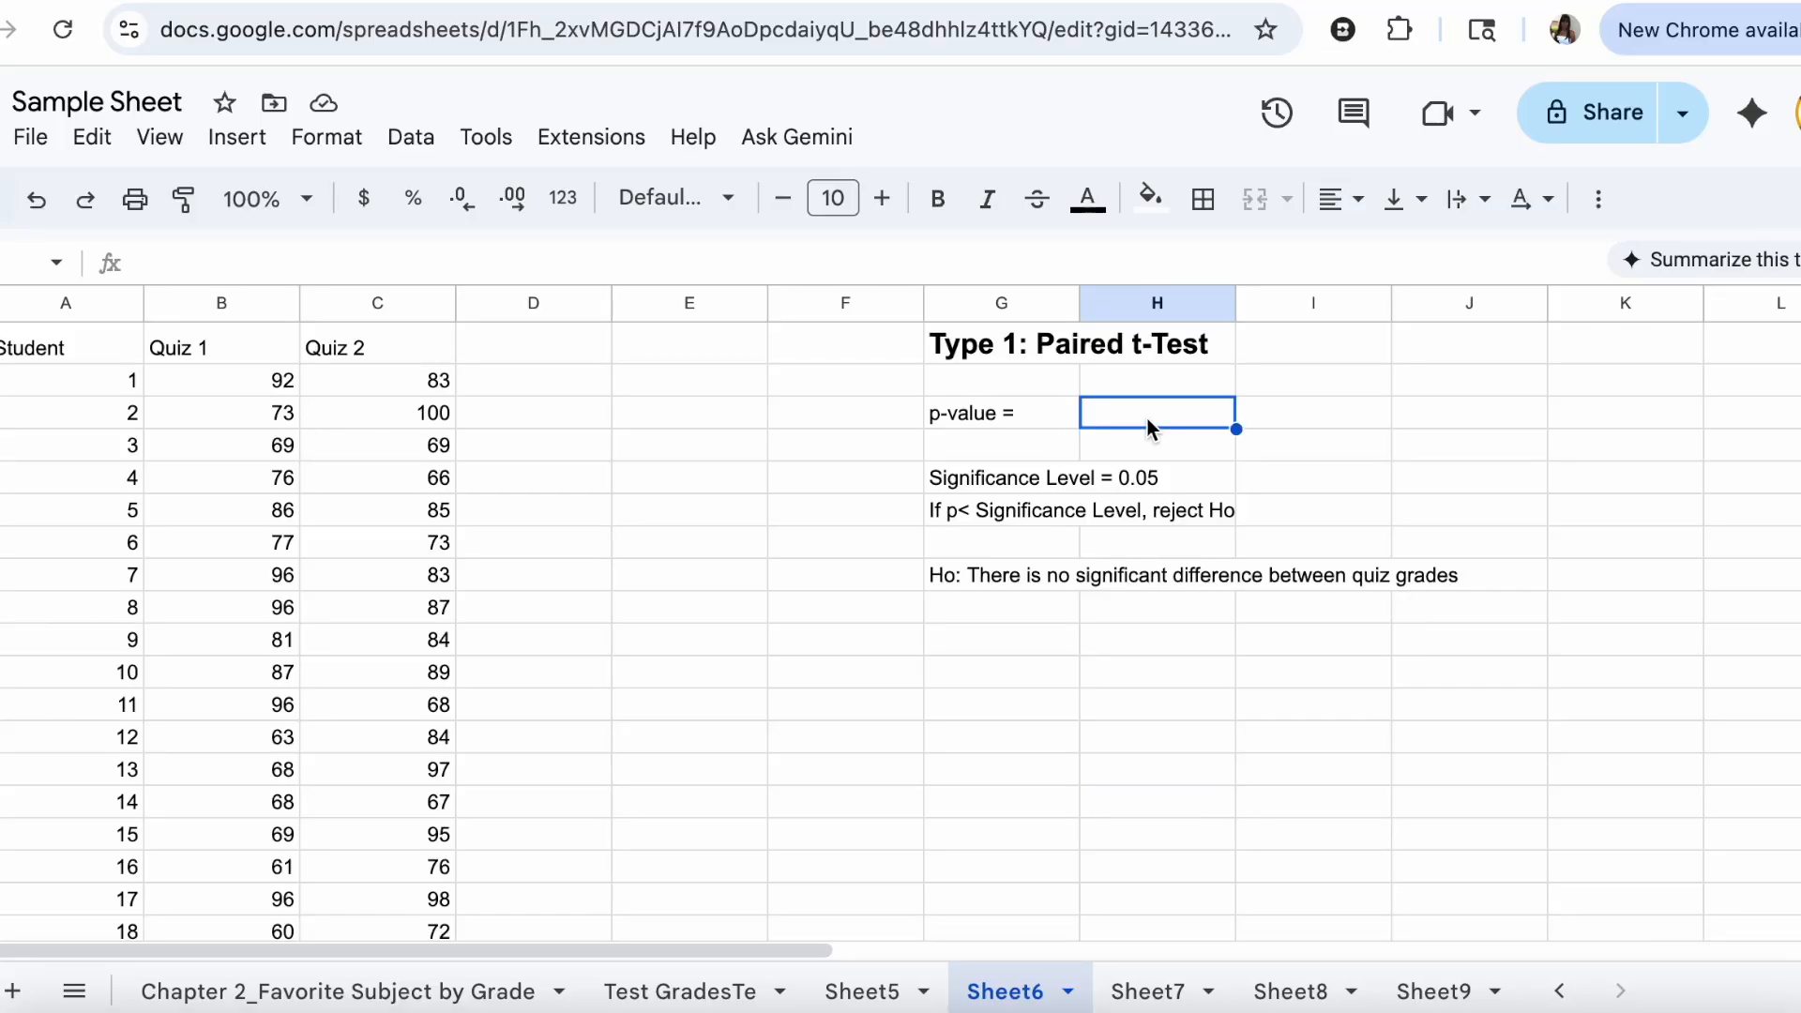
pyautogui.write('=')
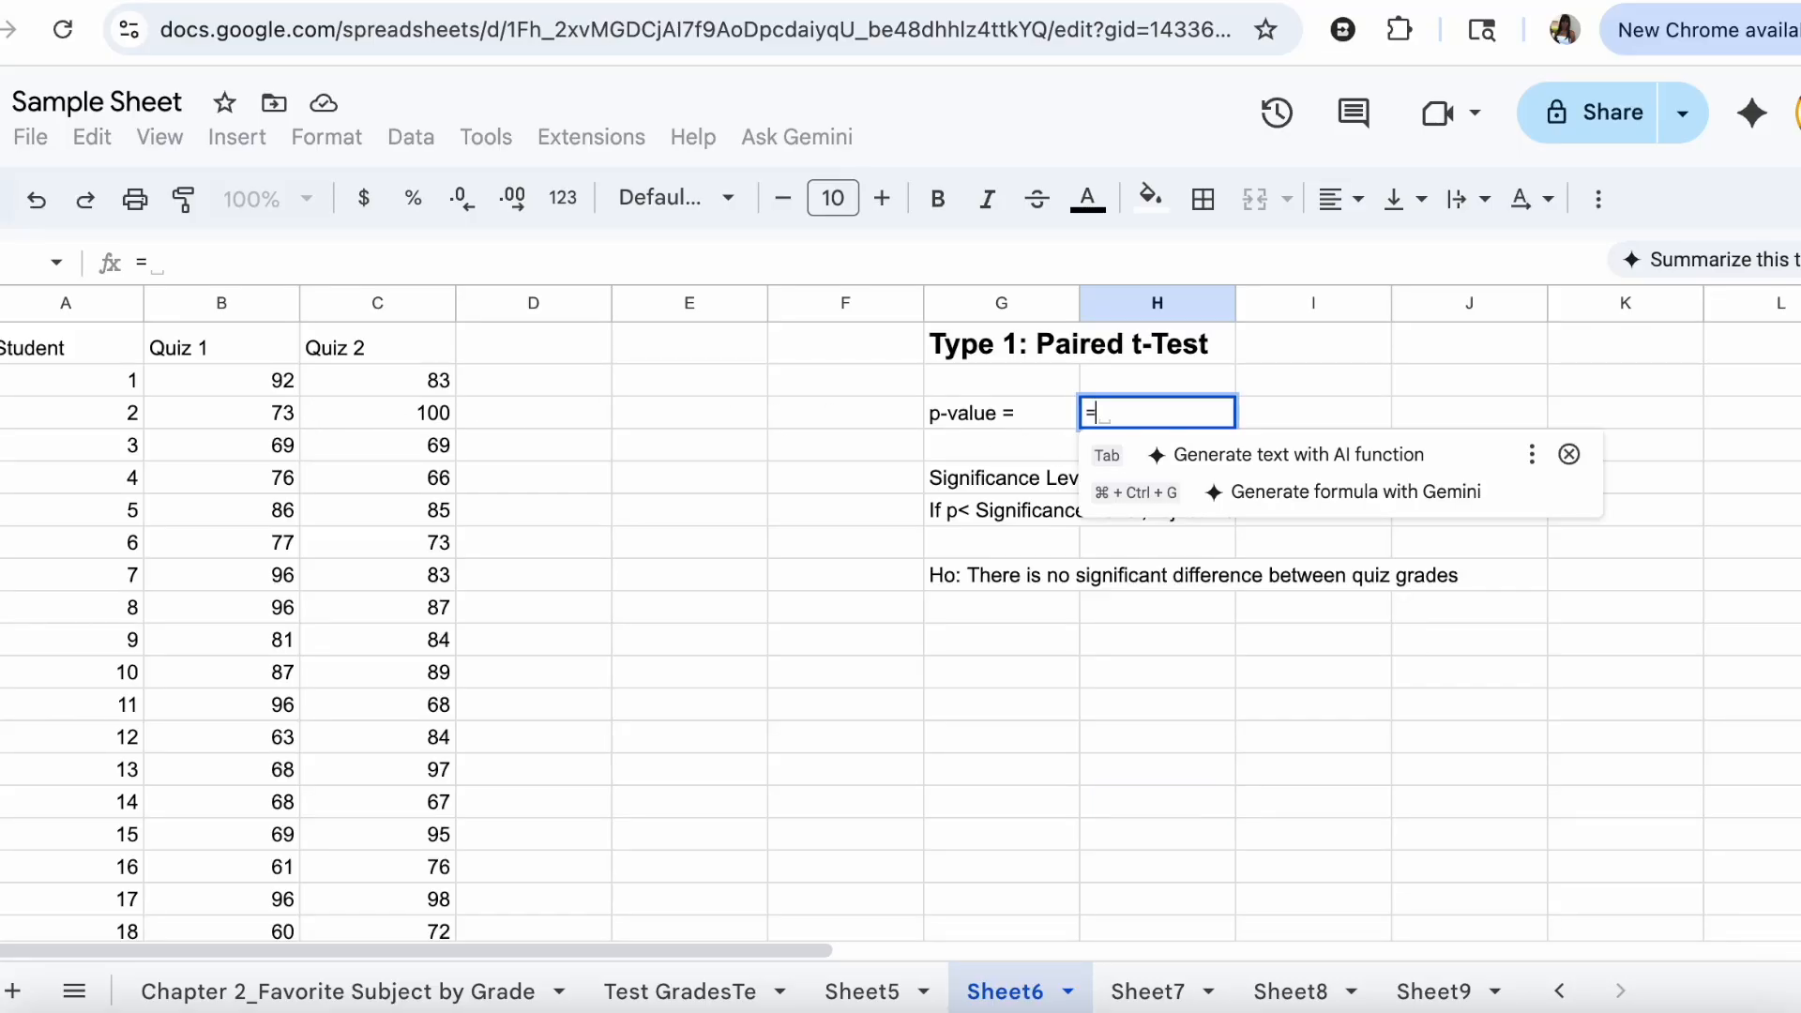
pyautogui.write('tte')
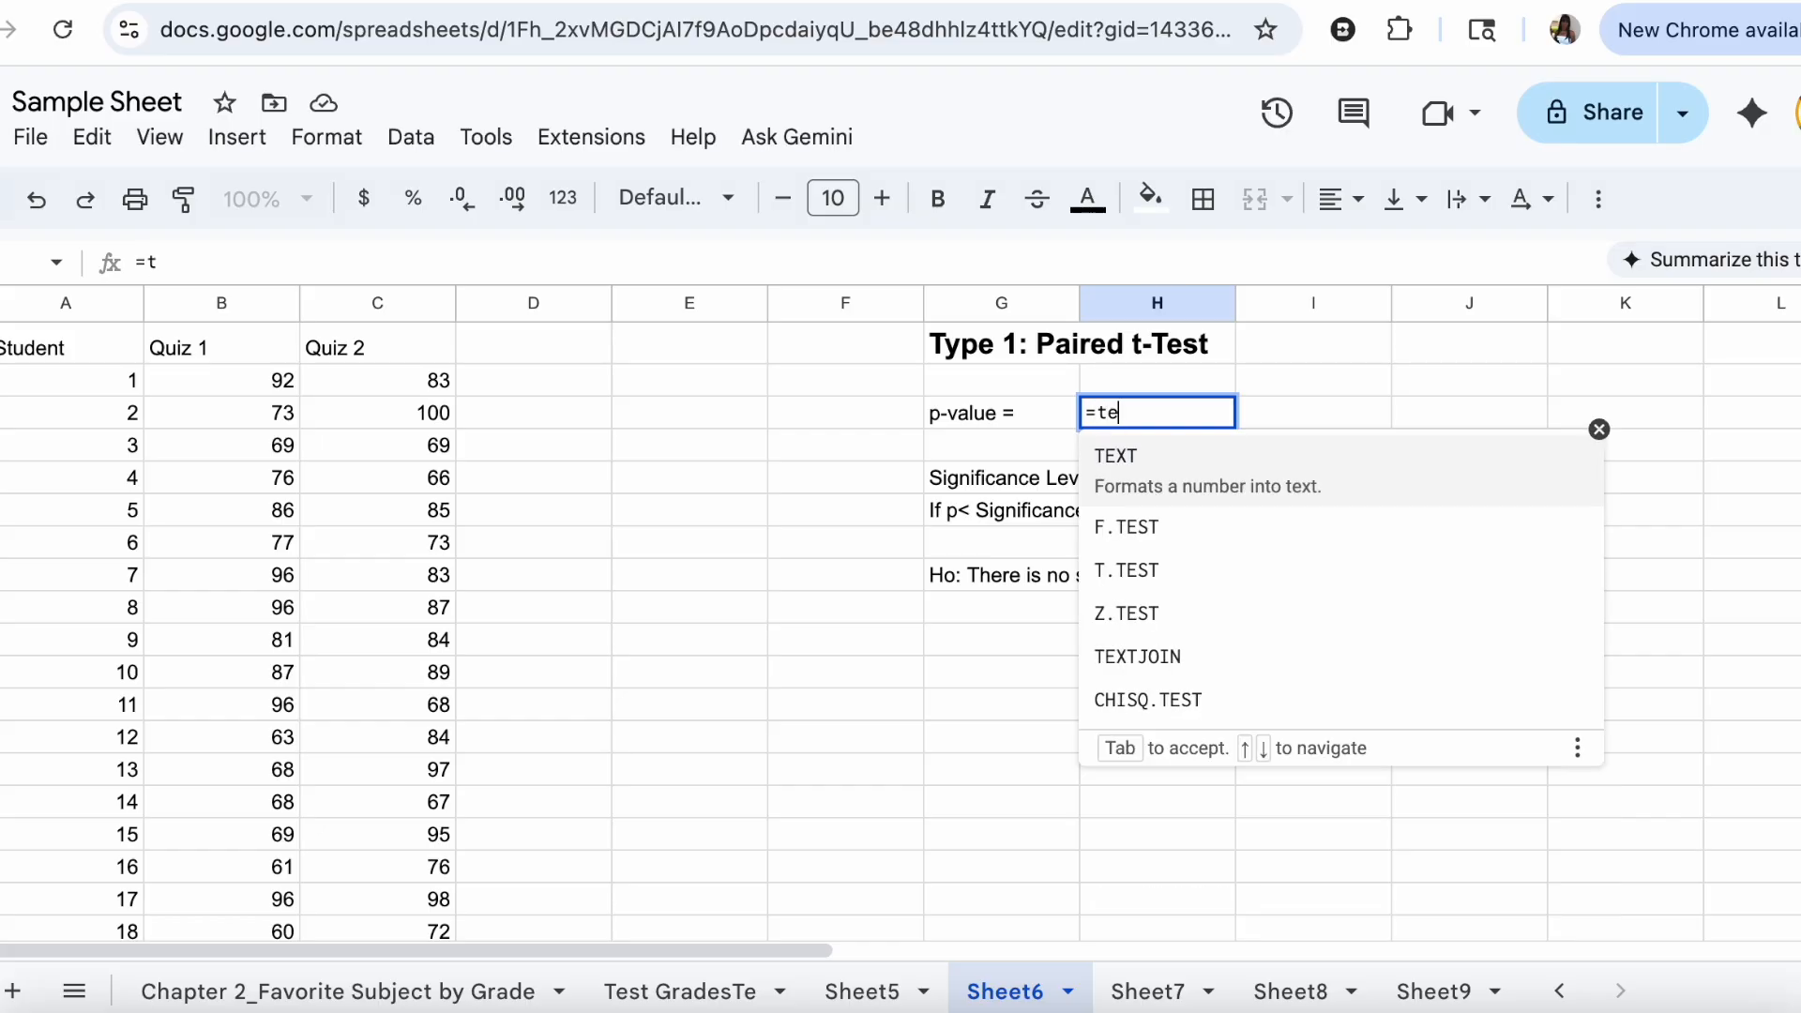
pyautogui.write('st(')
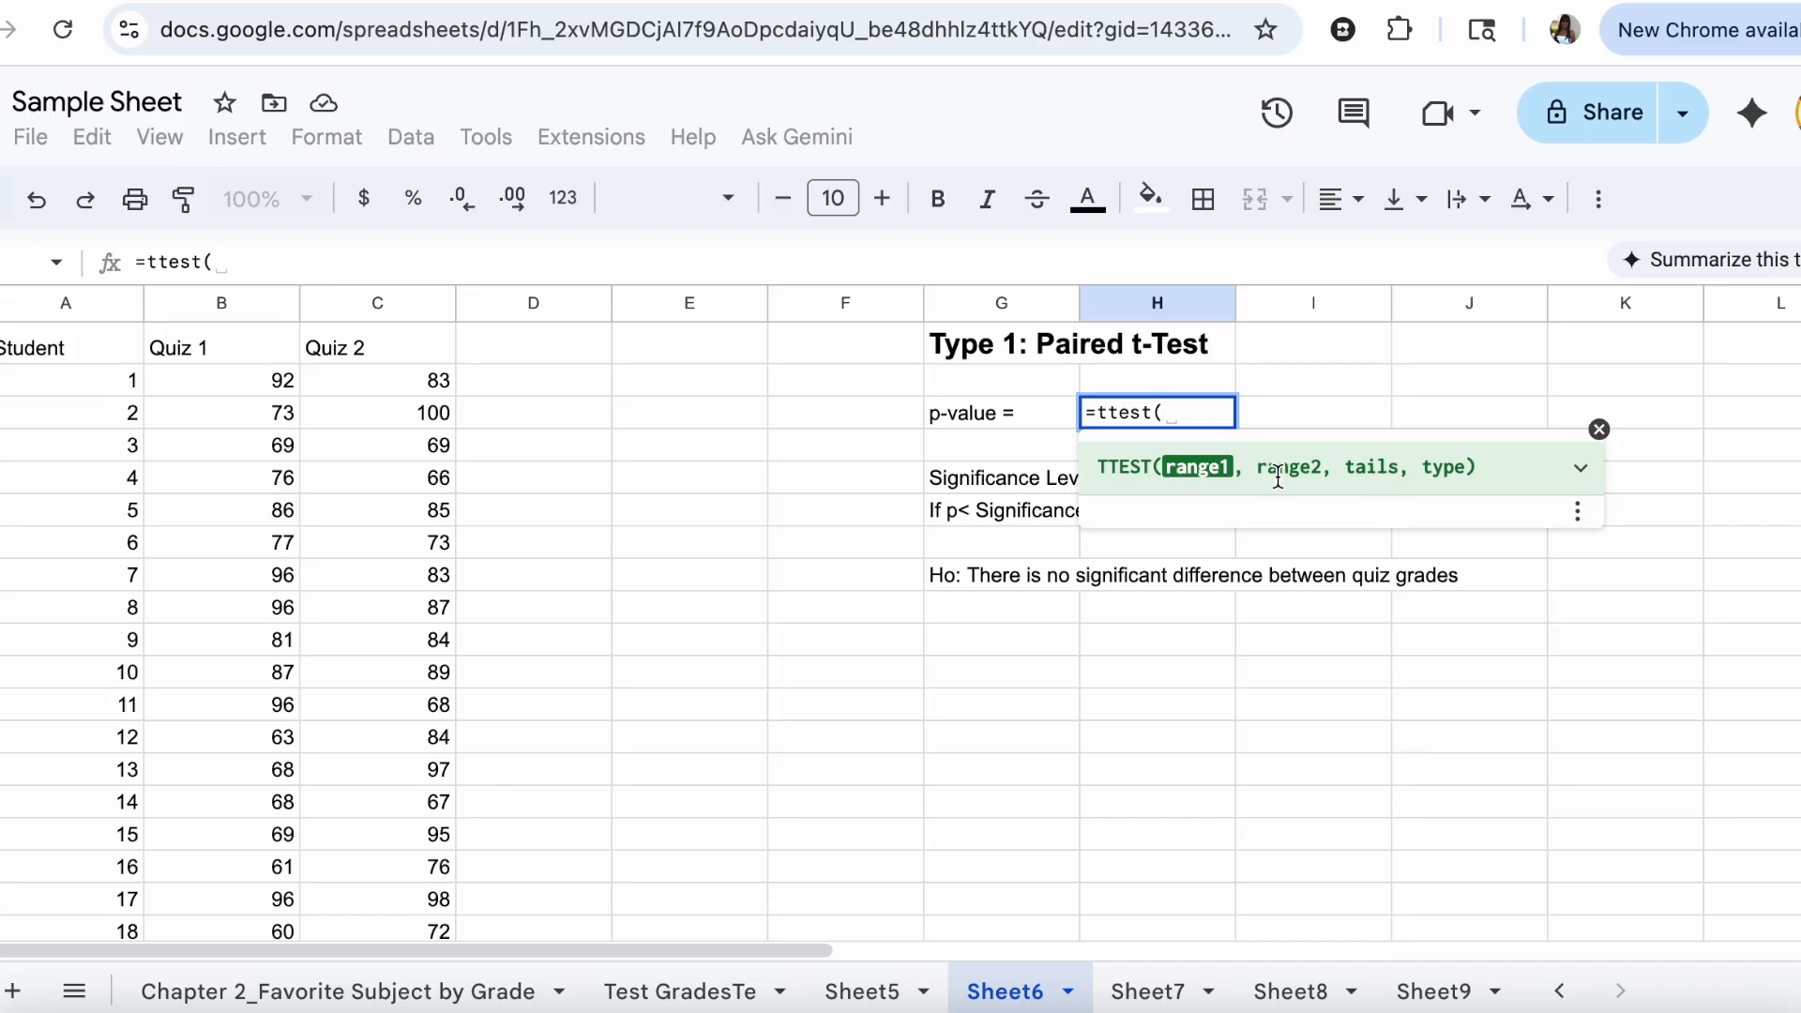
pyautogui.moveTo(260, 382); pyautogui.dragTo(225, 761)
pyautogui.write(',')
pyautogui.scroll(5, 365, 674)
pyautogui.moveTo(377, 381); pyautogui.dragTo(389, 477)
pyautogui.write(',')
pyautogui.scroll(6, 390, 483)
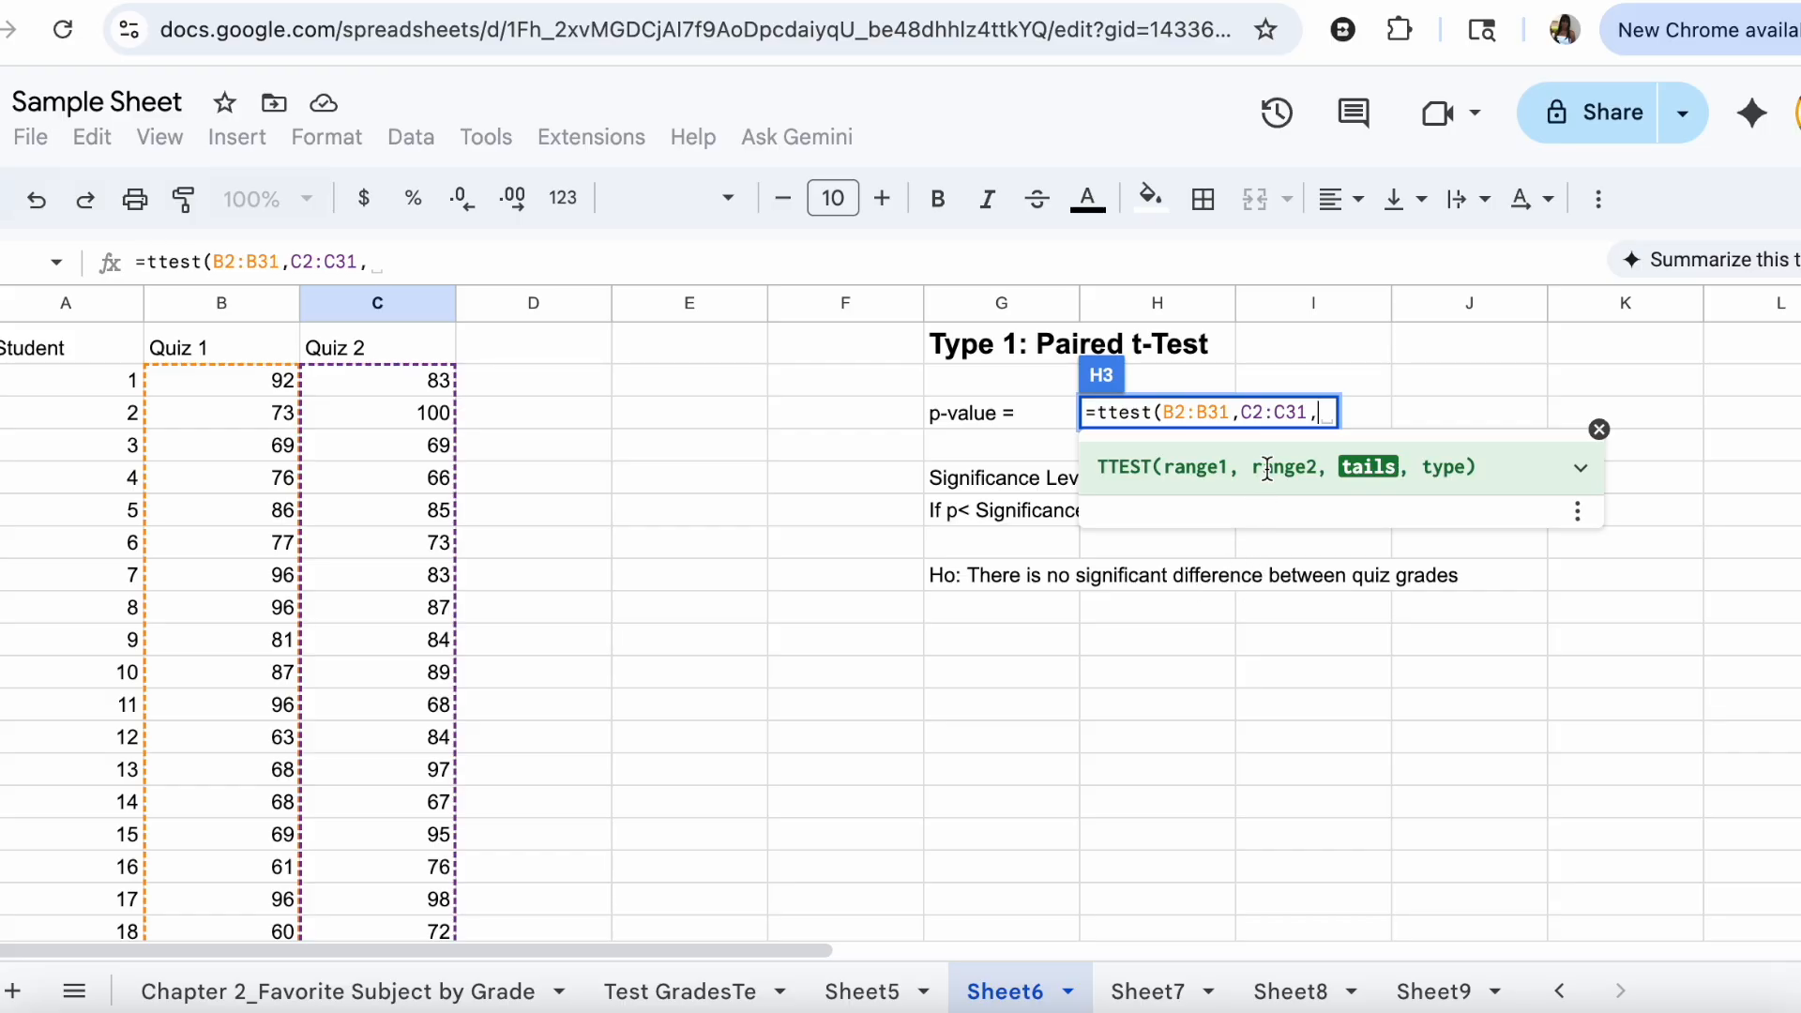
pyautogui.write('2,')
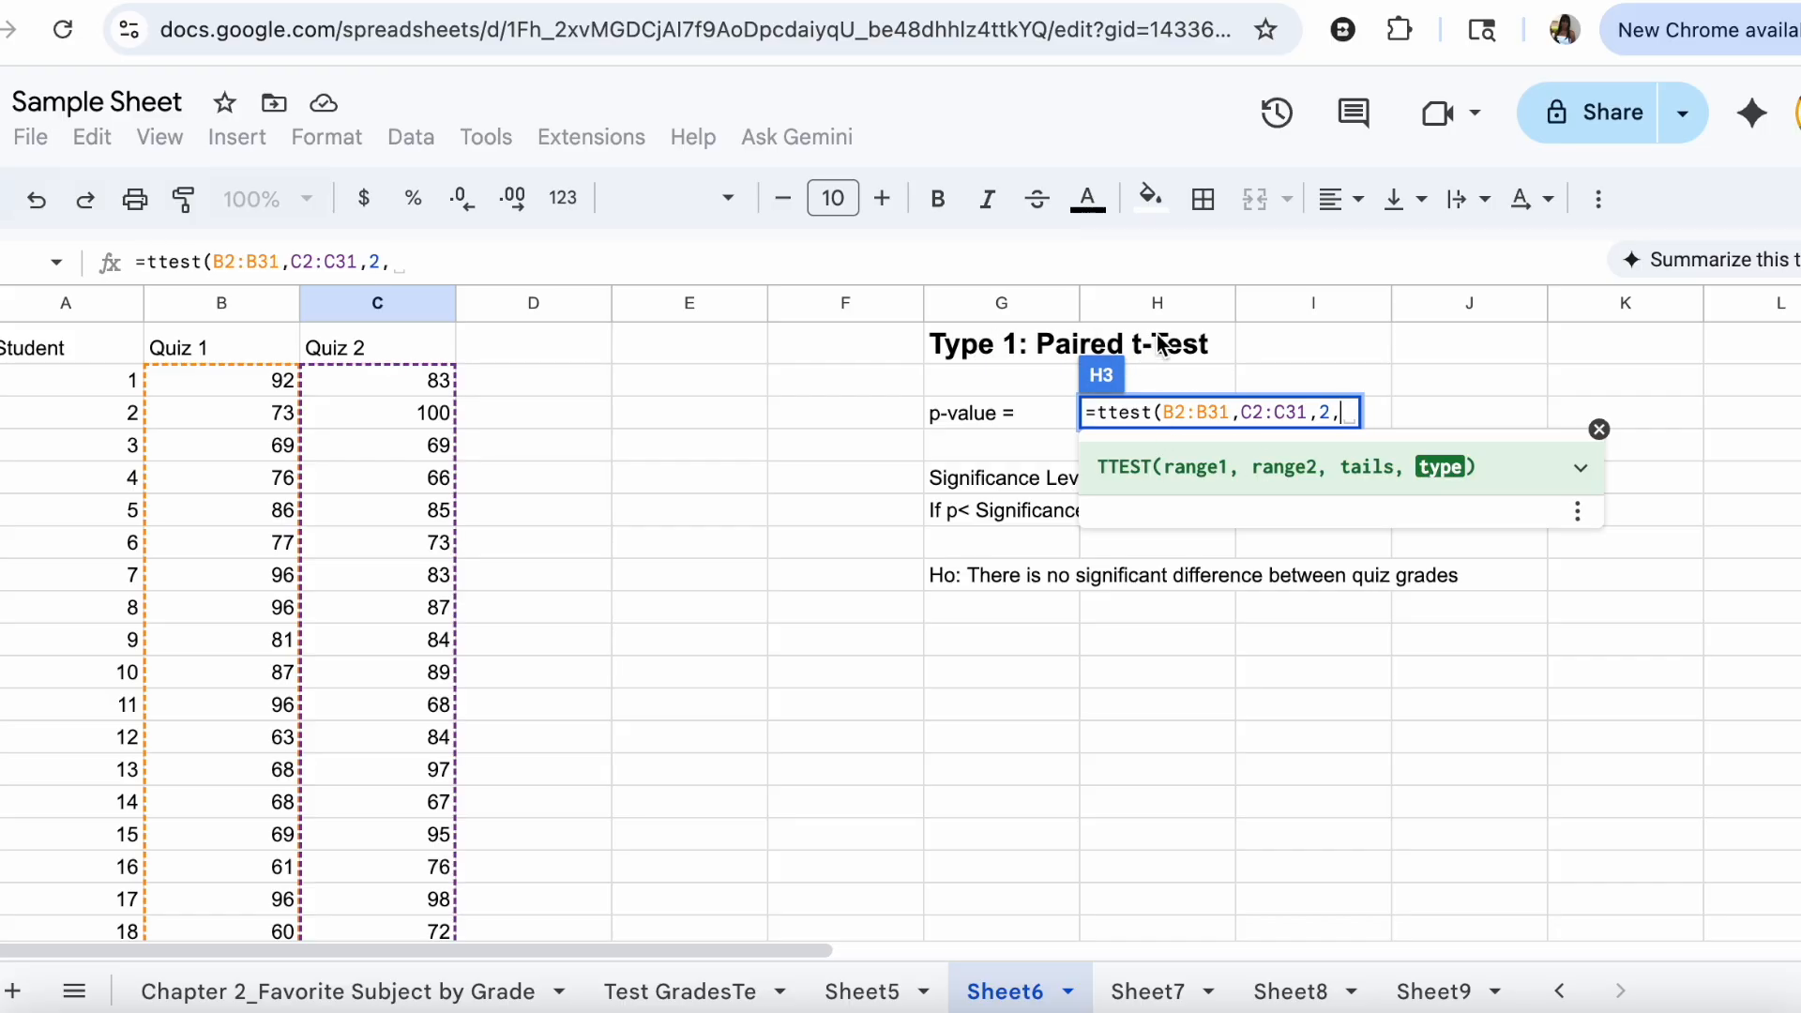
pyautogui.write('1)')
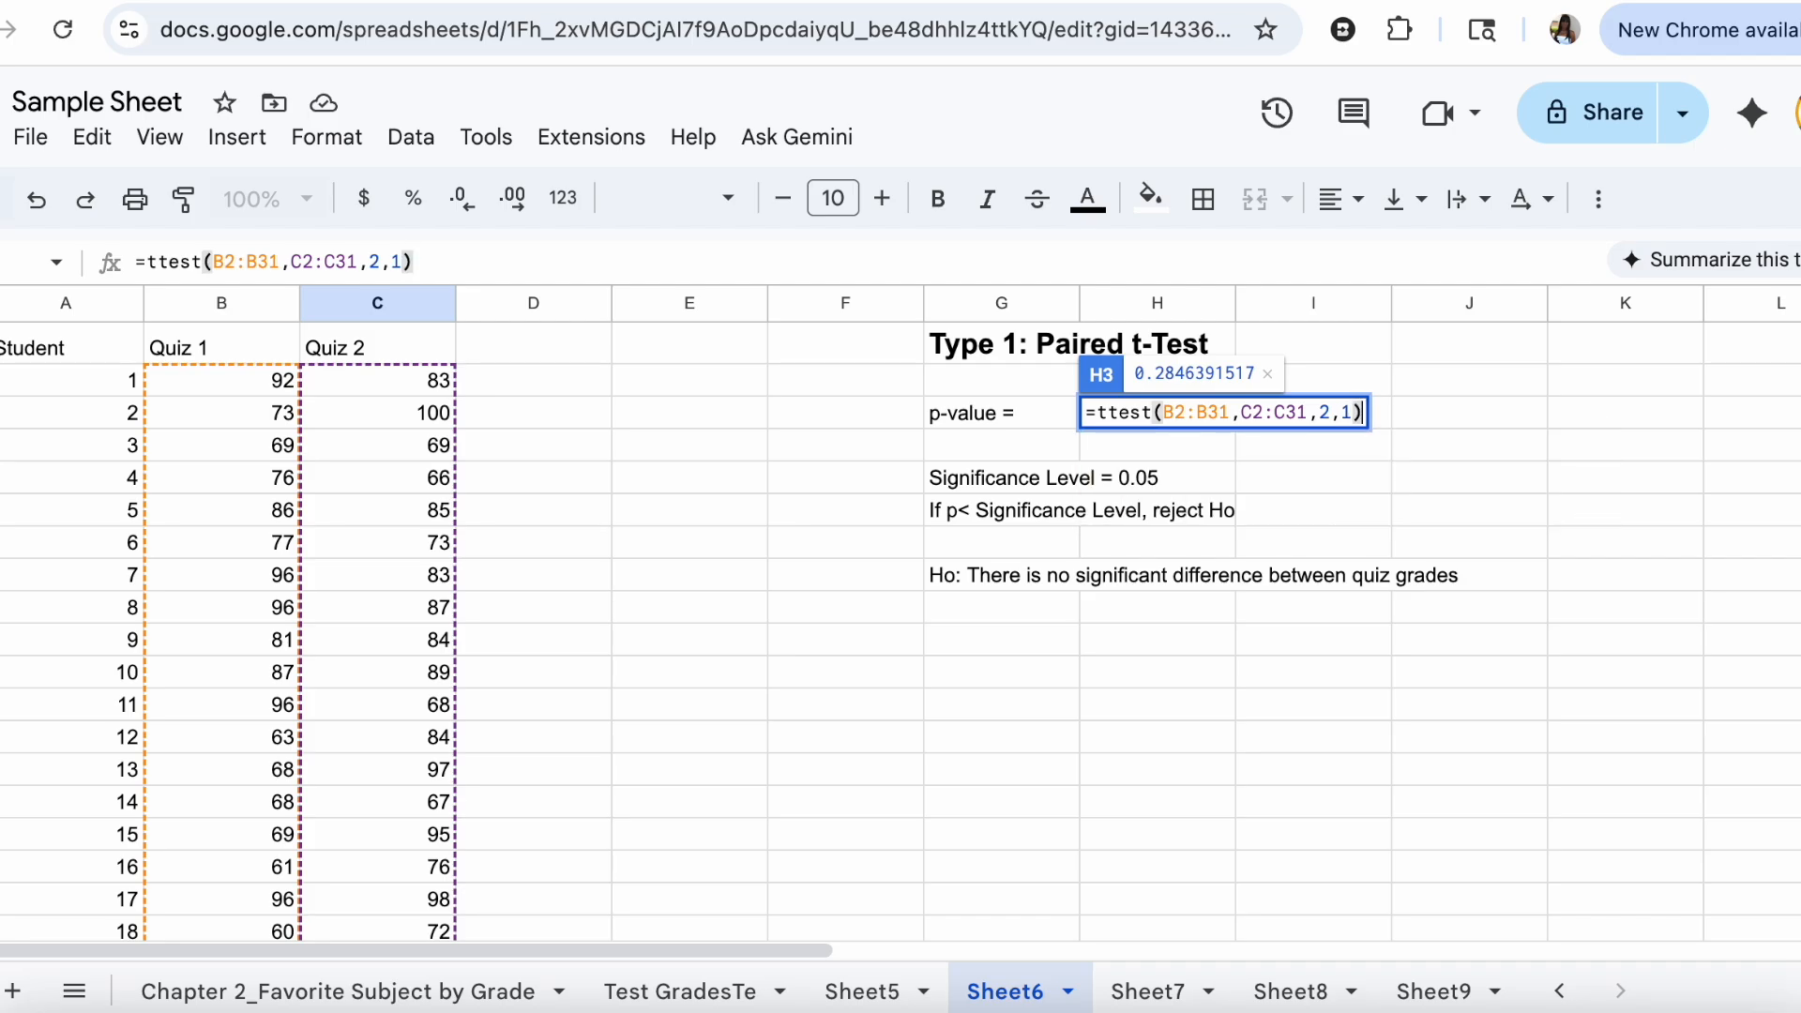
pyautogui.press('Return')
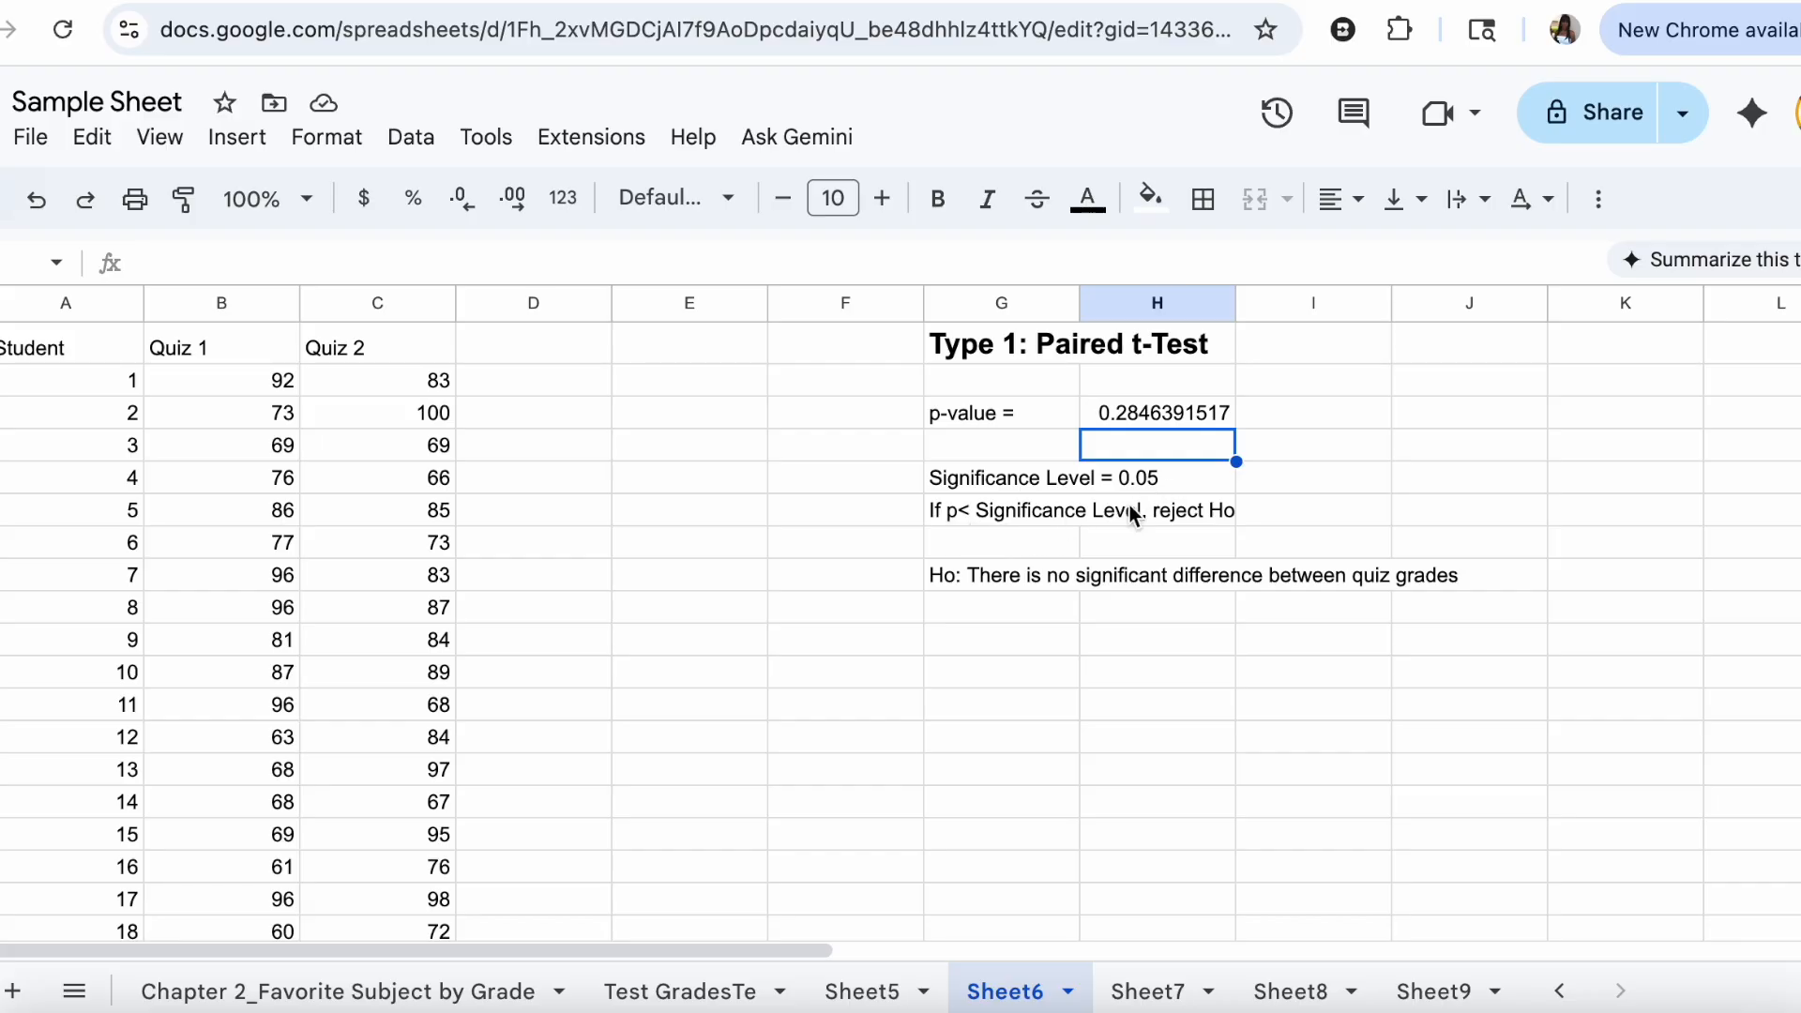
pyautogui.click(1007, 577)
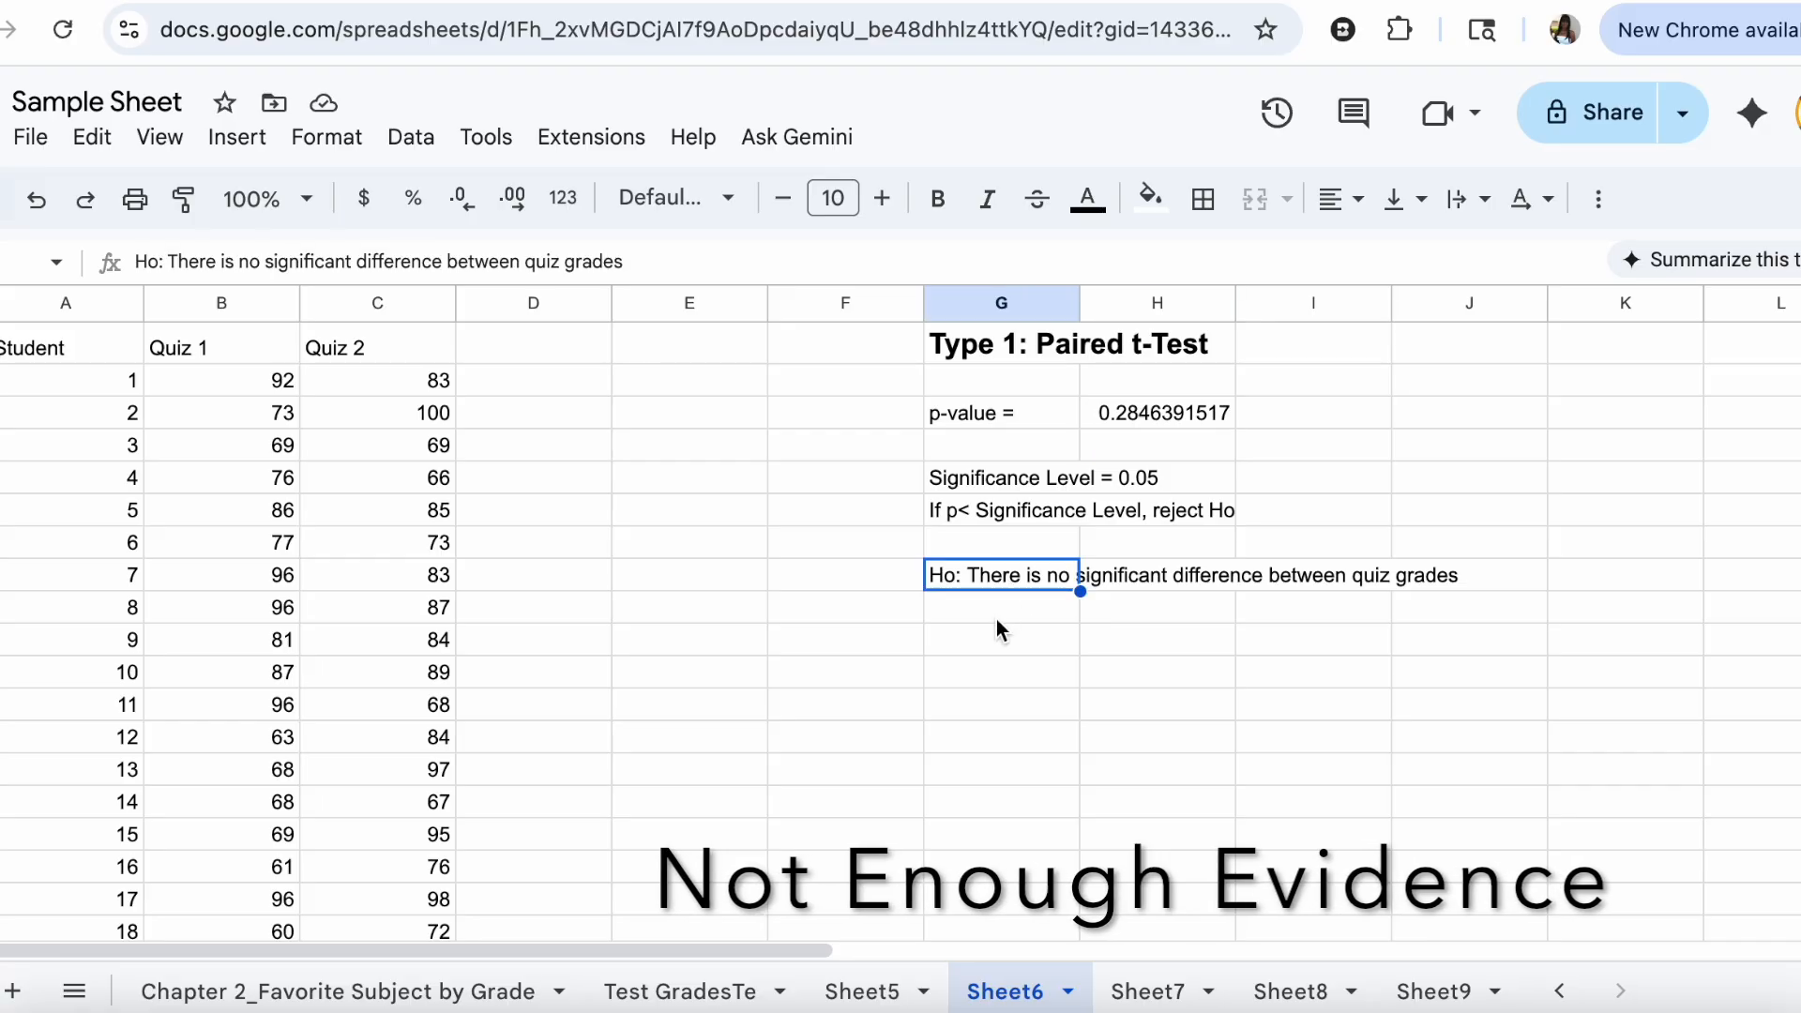
pyautogui.click(995, 616)
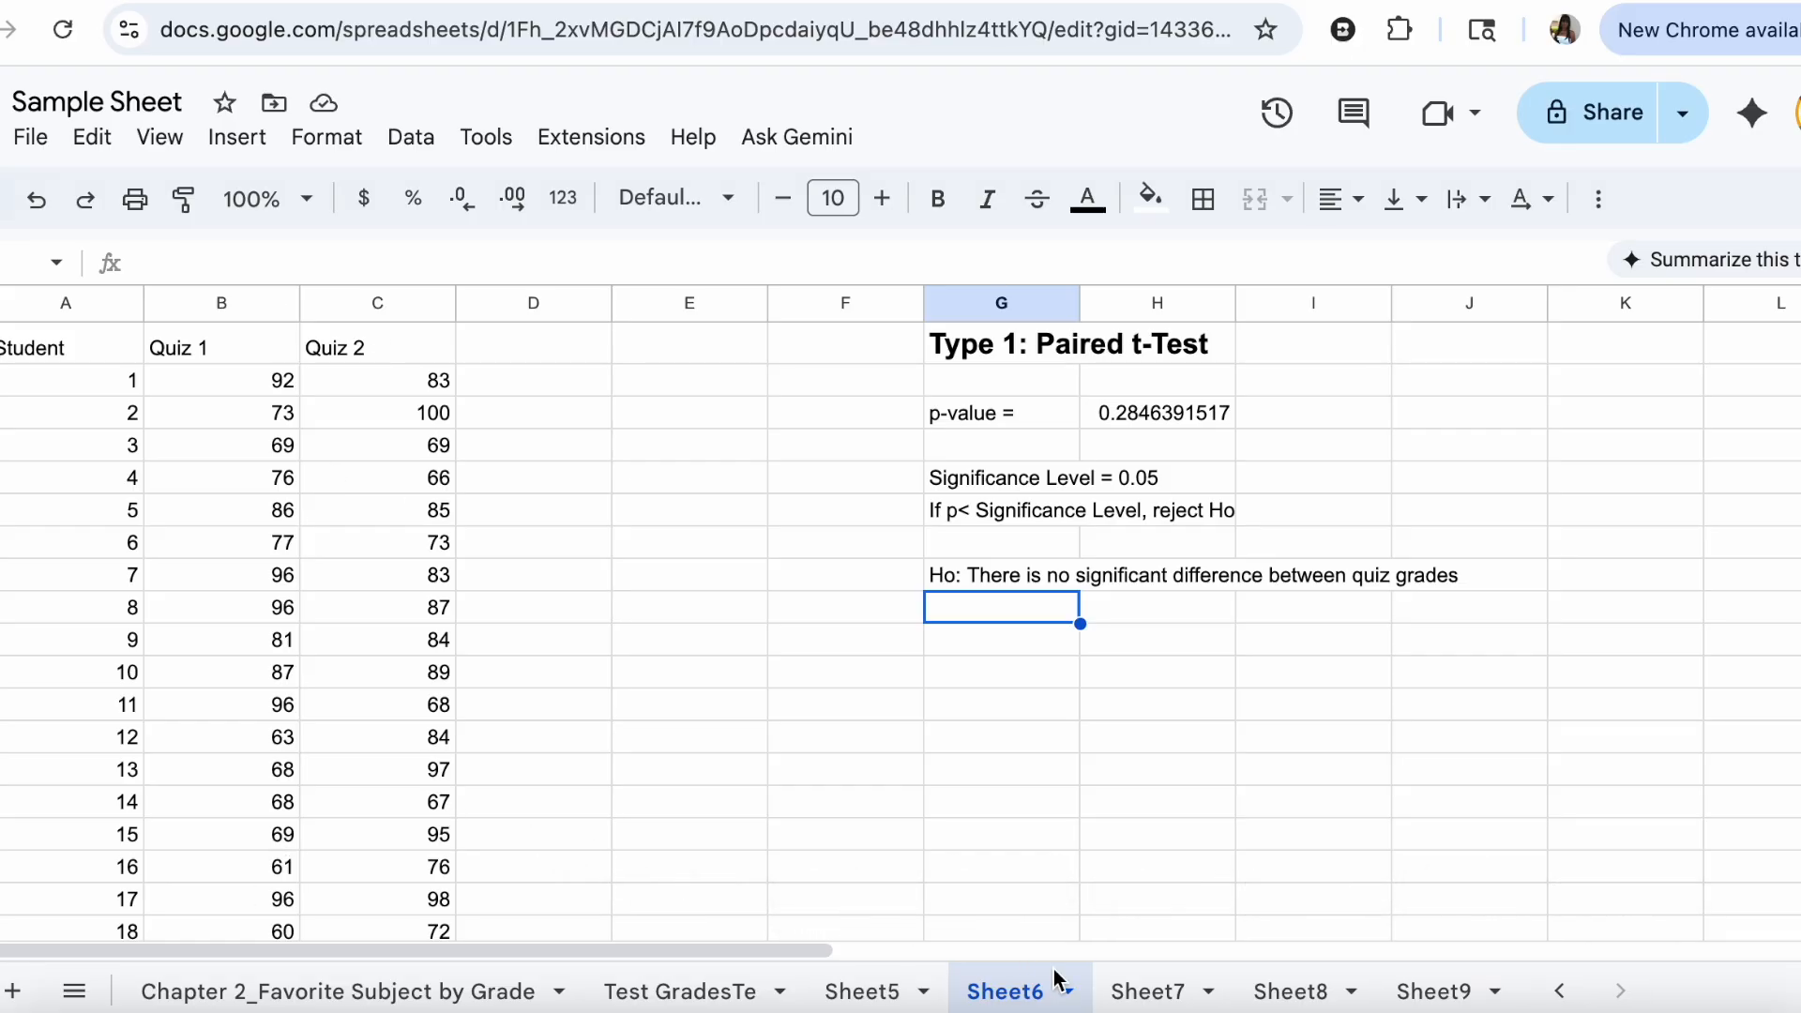
# Step: Open Sheet7 and examine the Class A and Class B test score columns
pyautogui.click(1133, 993)
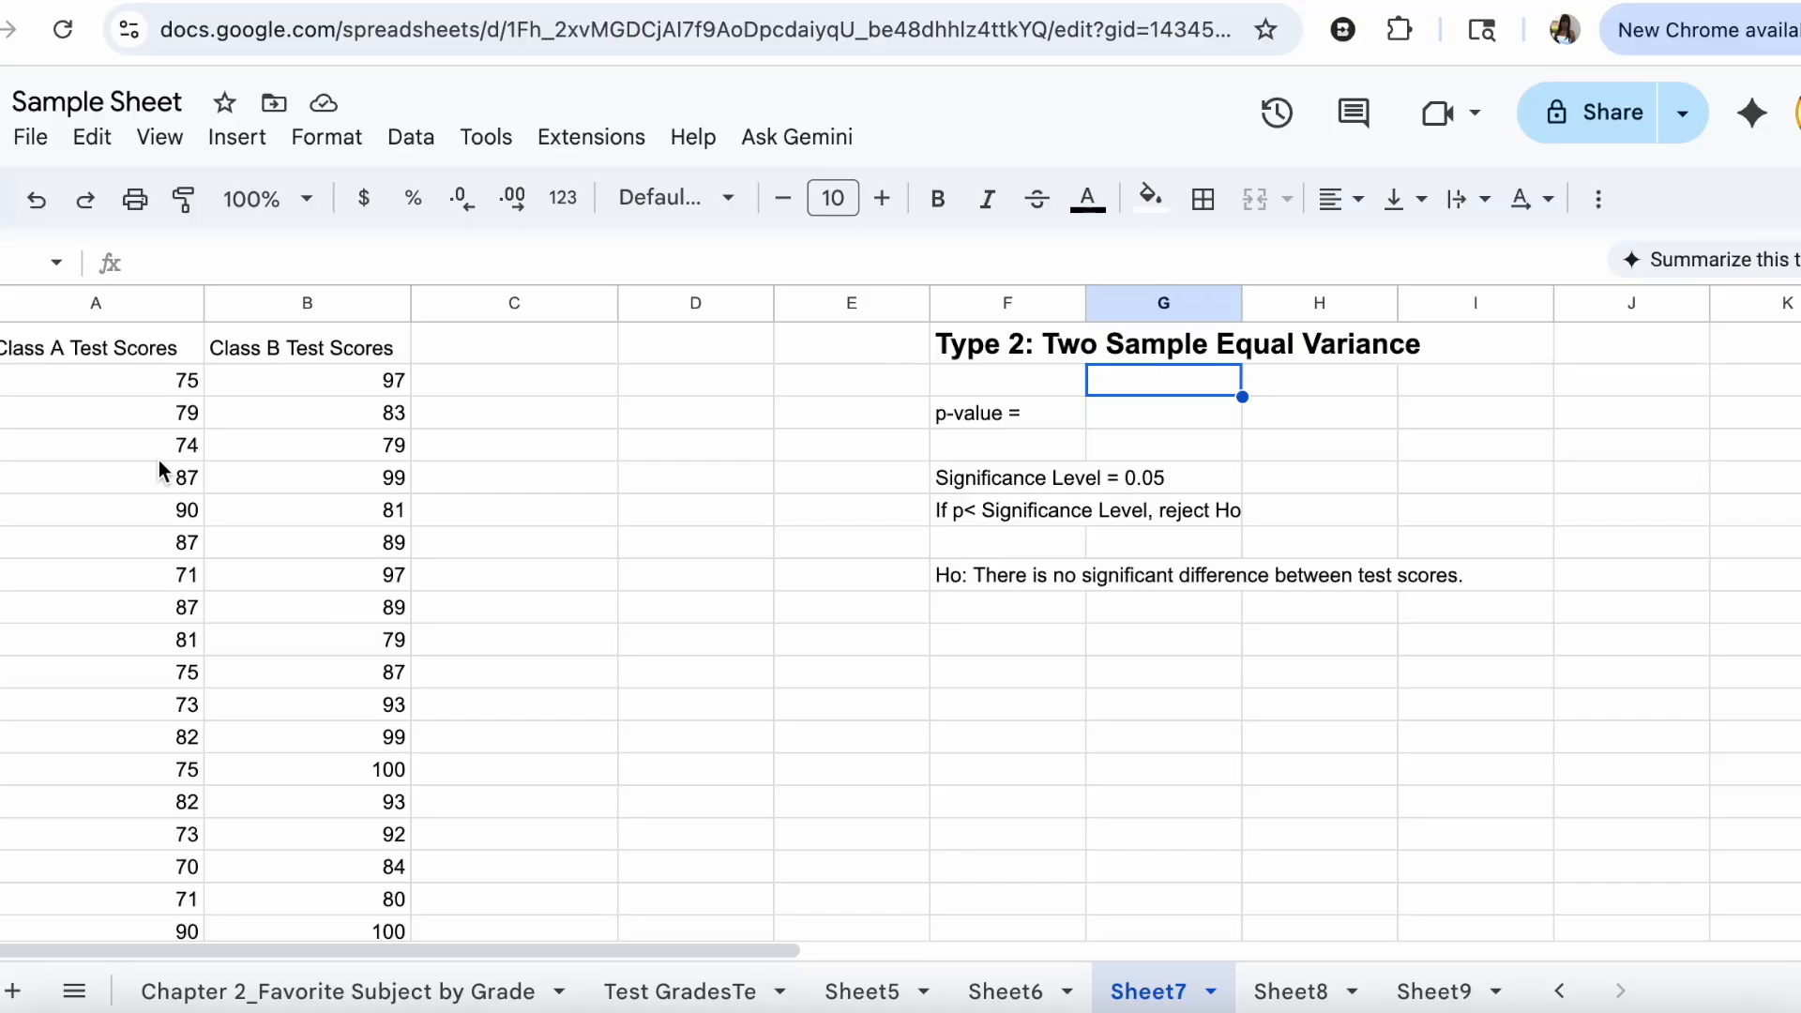
pyautogui.scroll(-5, 158, 460)
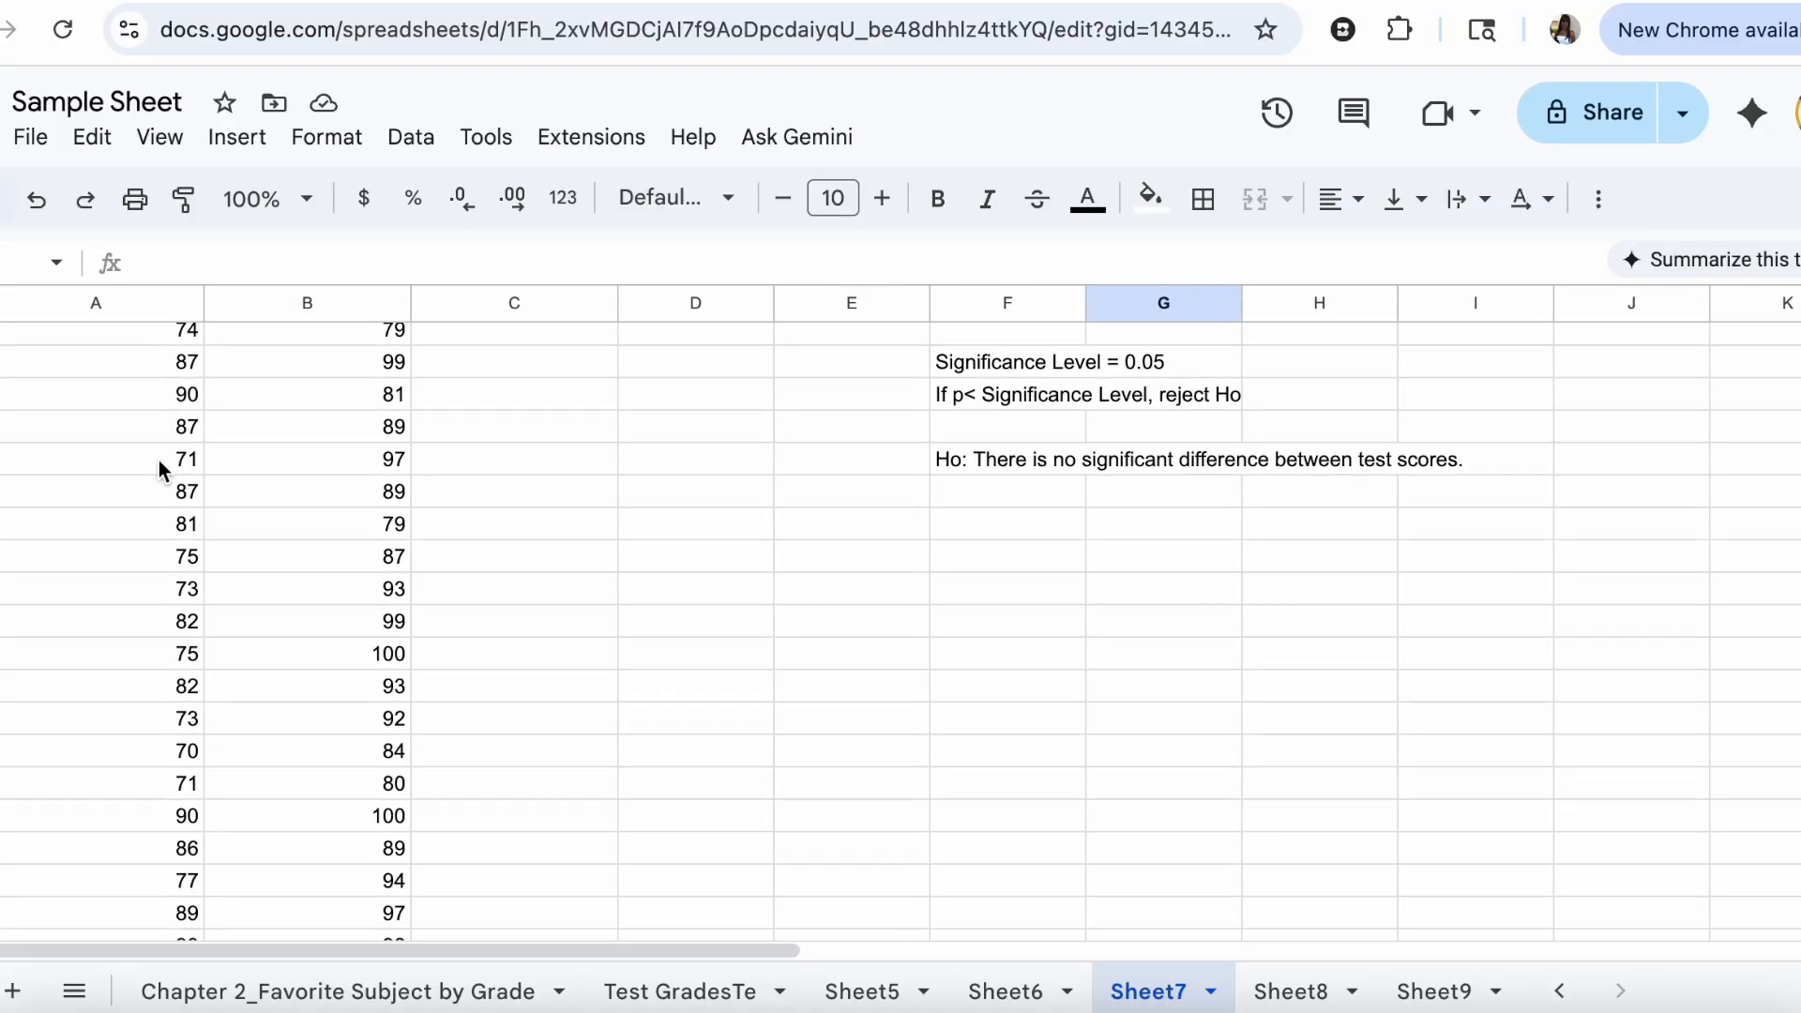
pyautogui.scroll(-1, 160, 468)
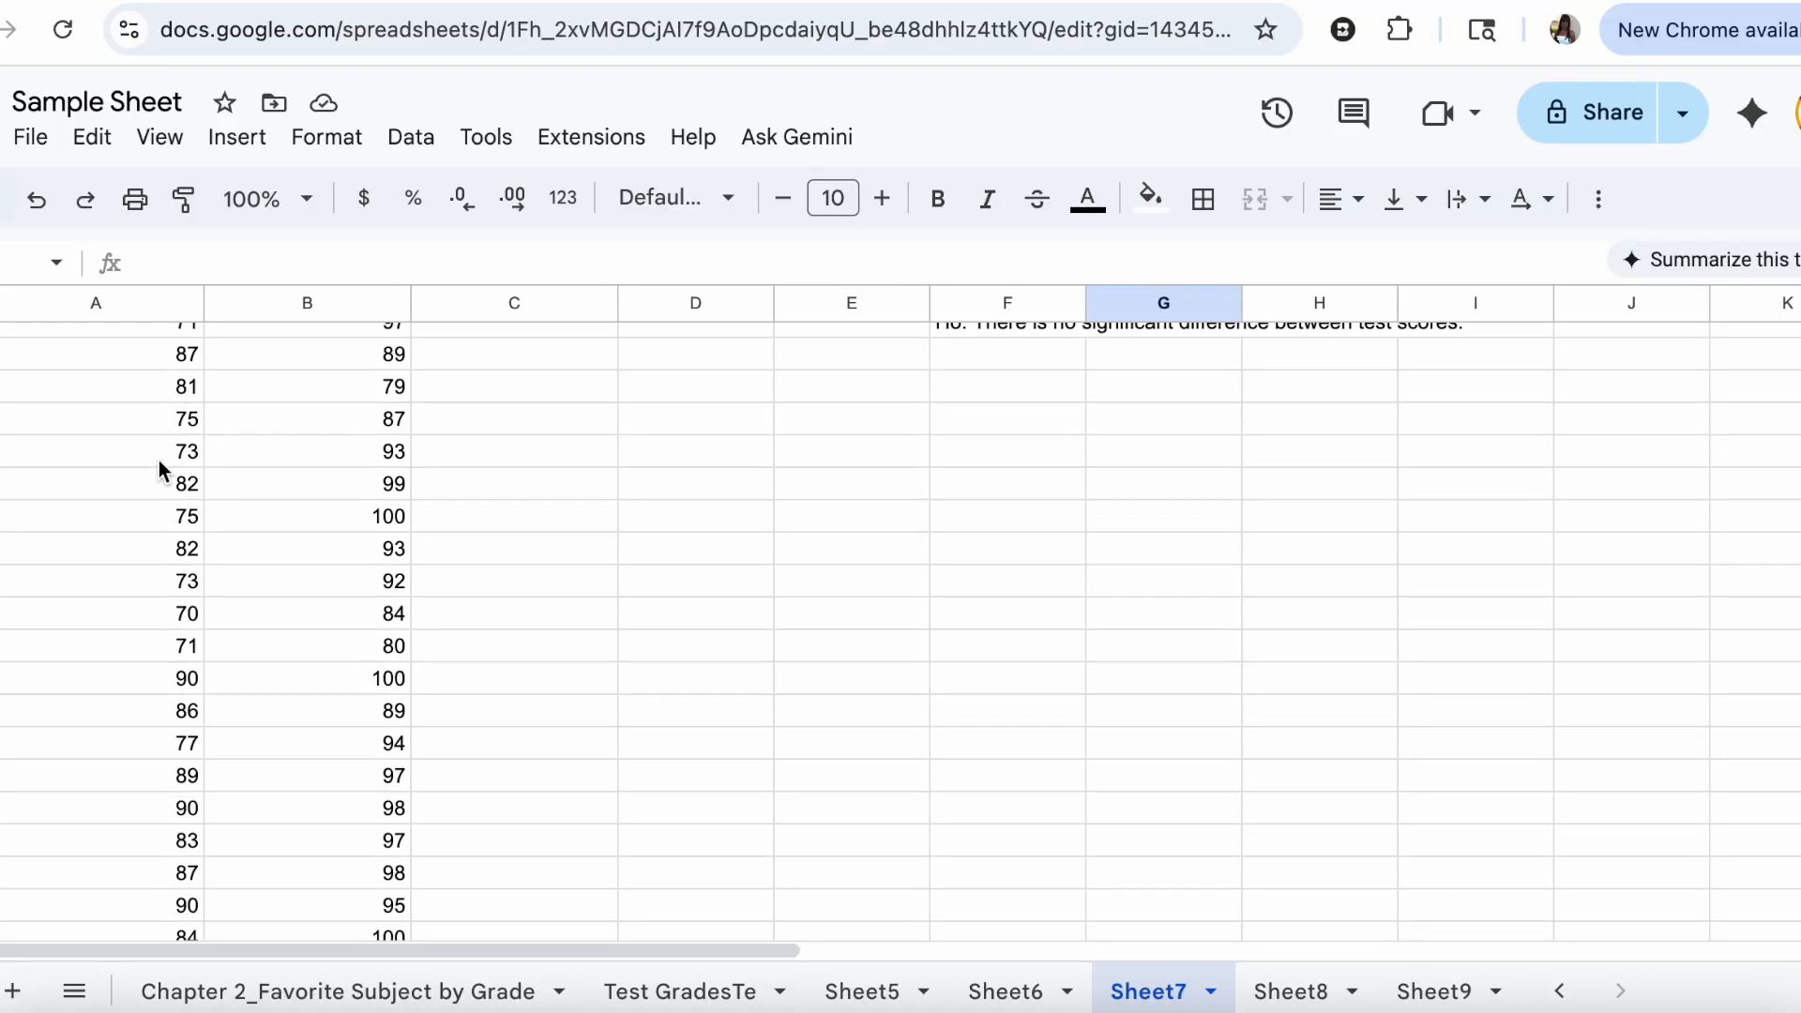
pyautogui.scroll(-5, 160, 461)
pyautogui.scroll(8, 158, 460)
pyautogui.scroll(2, 160, 461)
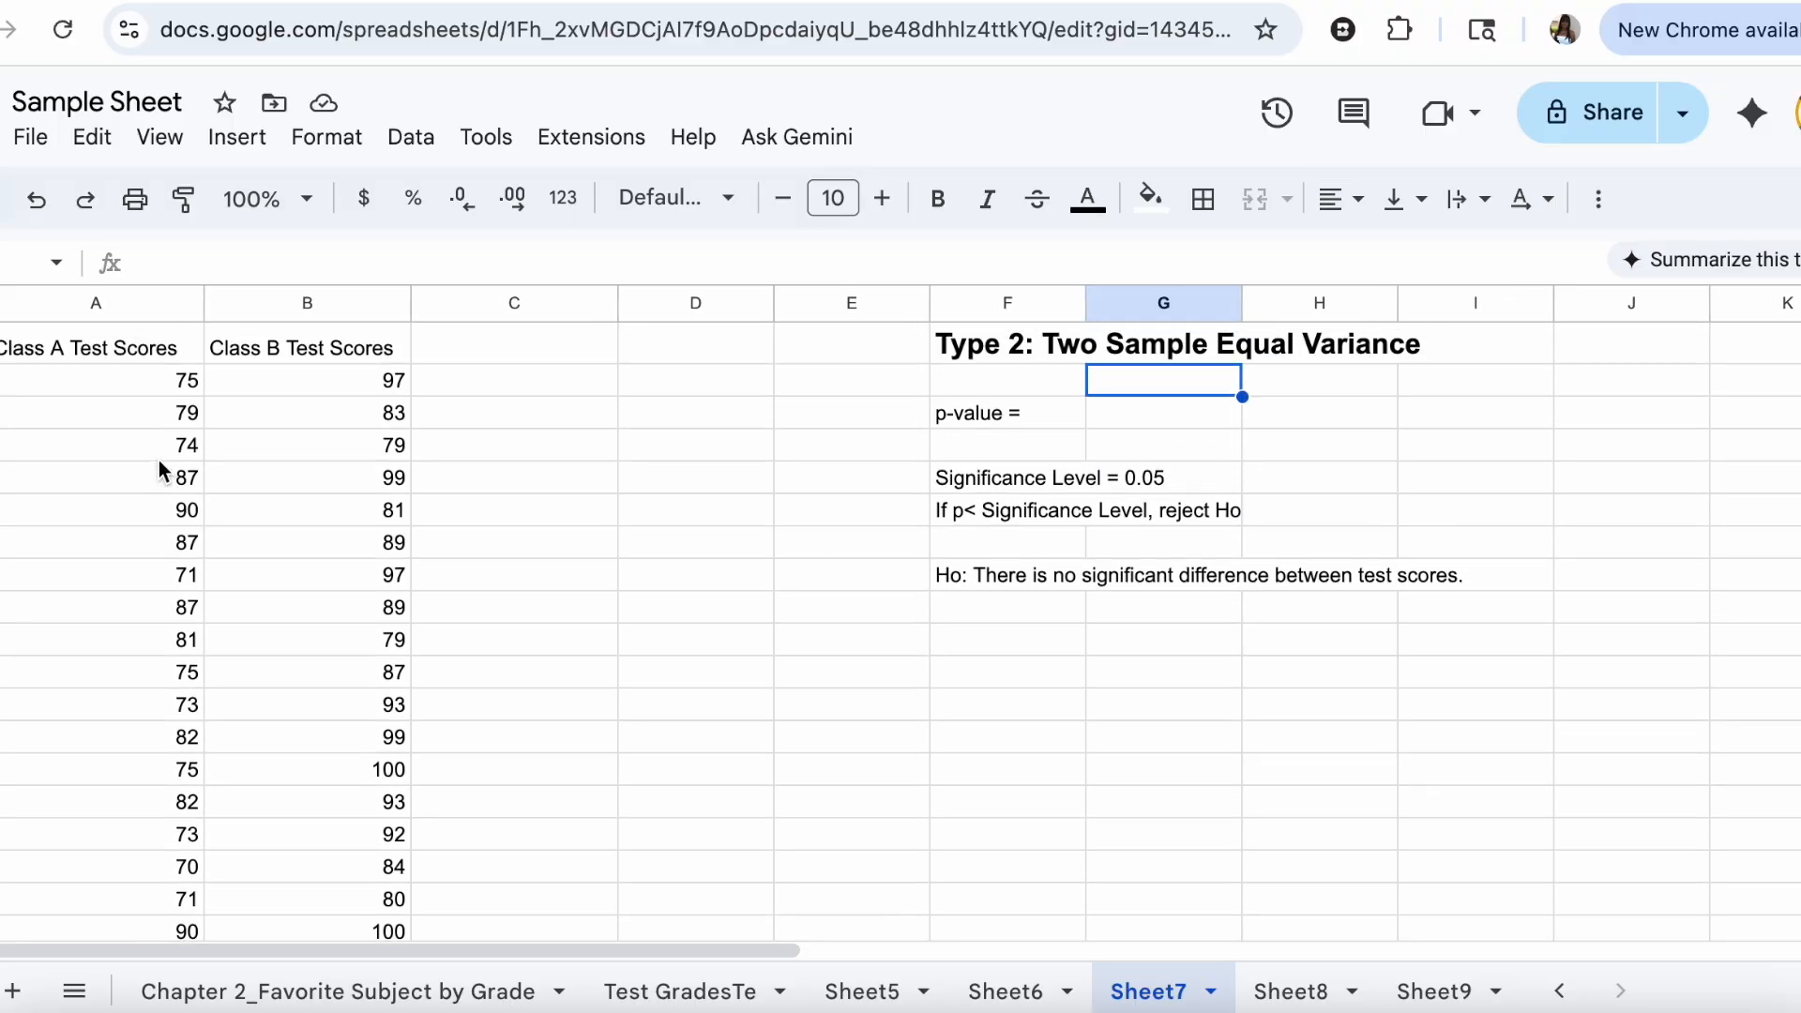
pyautogui.scroll(-6, 158, 460)
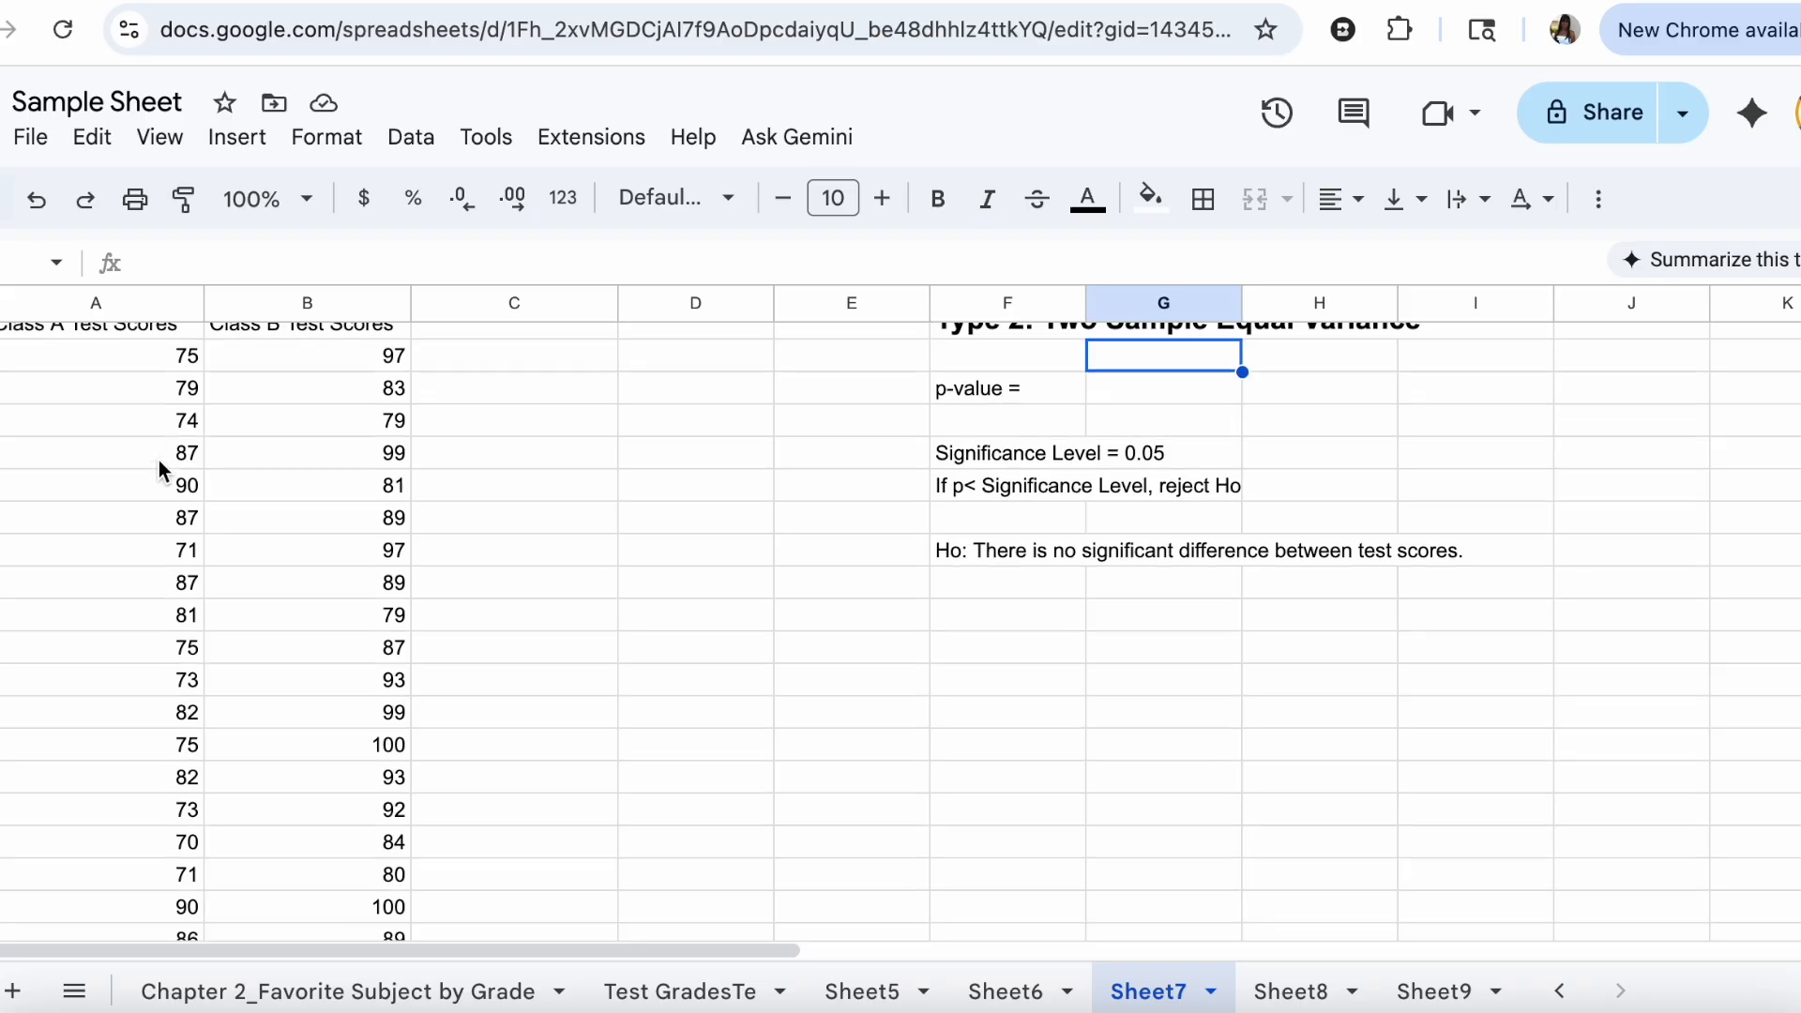
pyautogui.scroll(6, 159, 461)
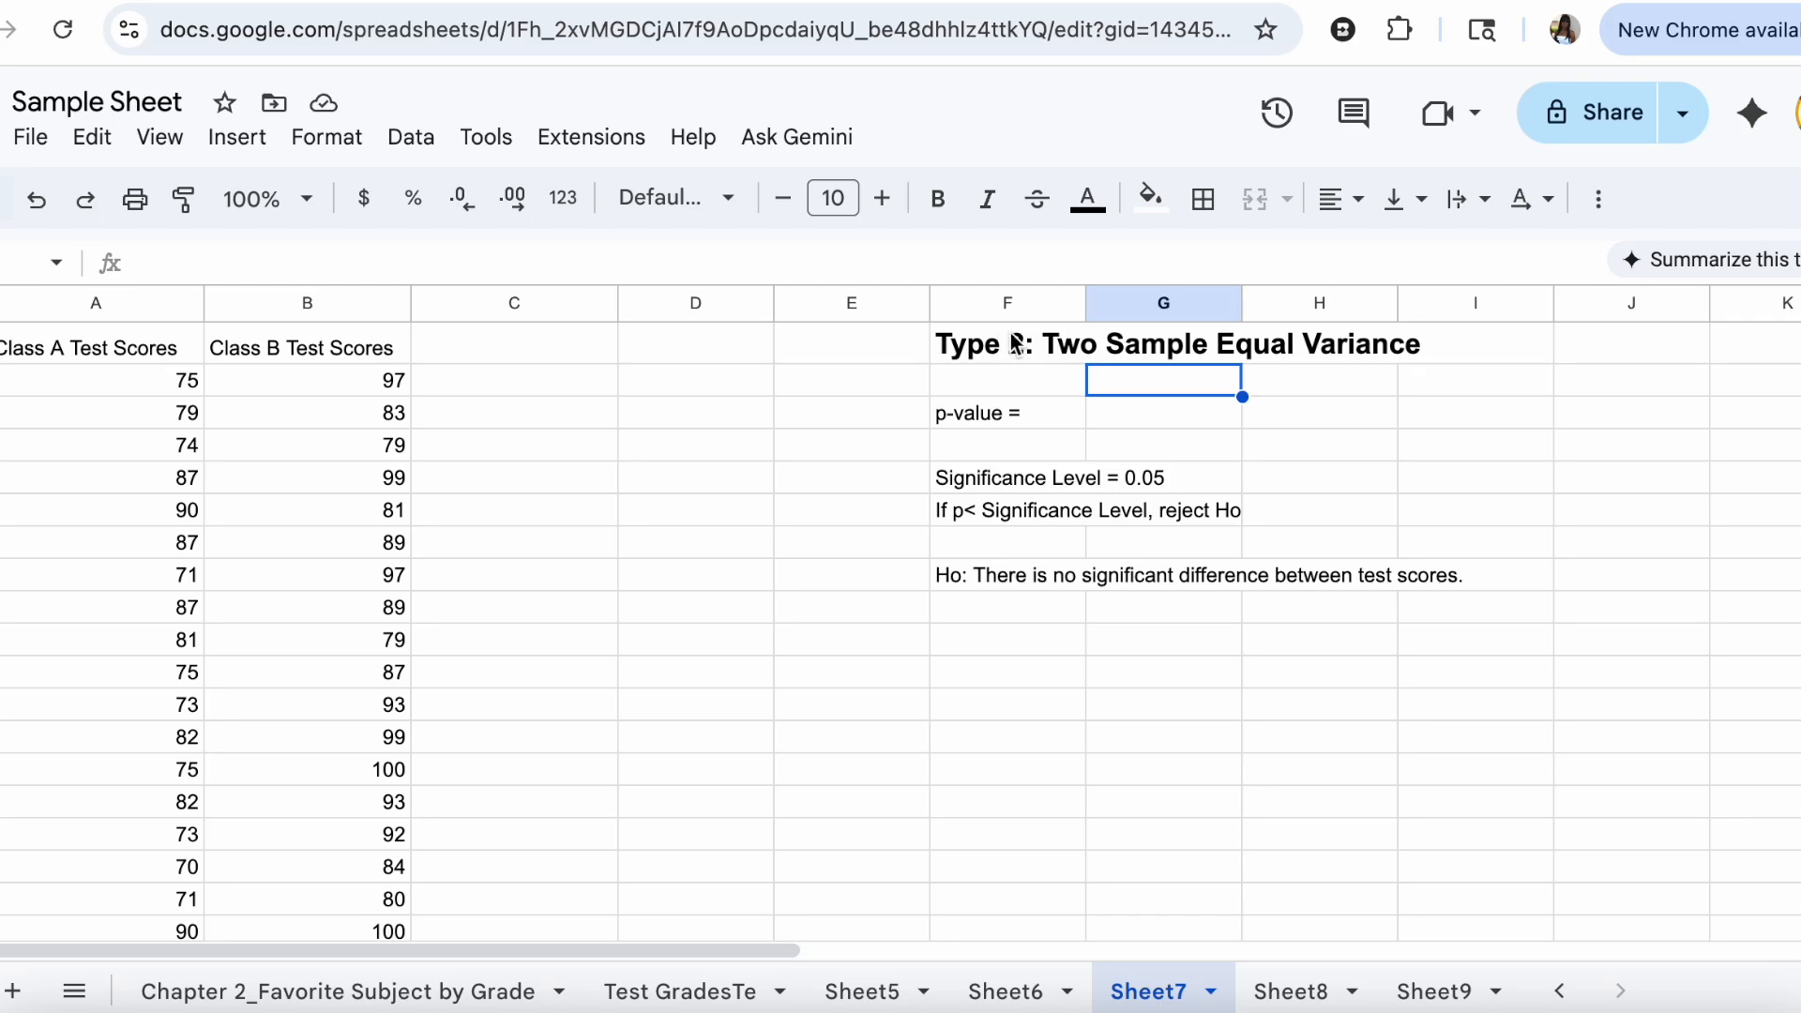
# Step: Calculate the equal-variance p-value in G3 with =ttest(A2:A31,B2:B31,2,2), and widen column G to show more of the result
pyautogui.click(1139, 412)
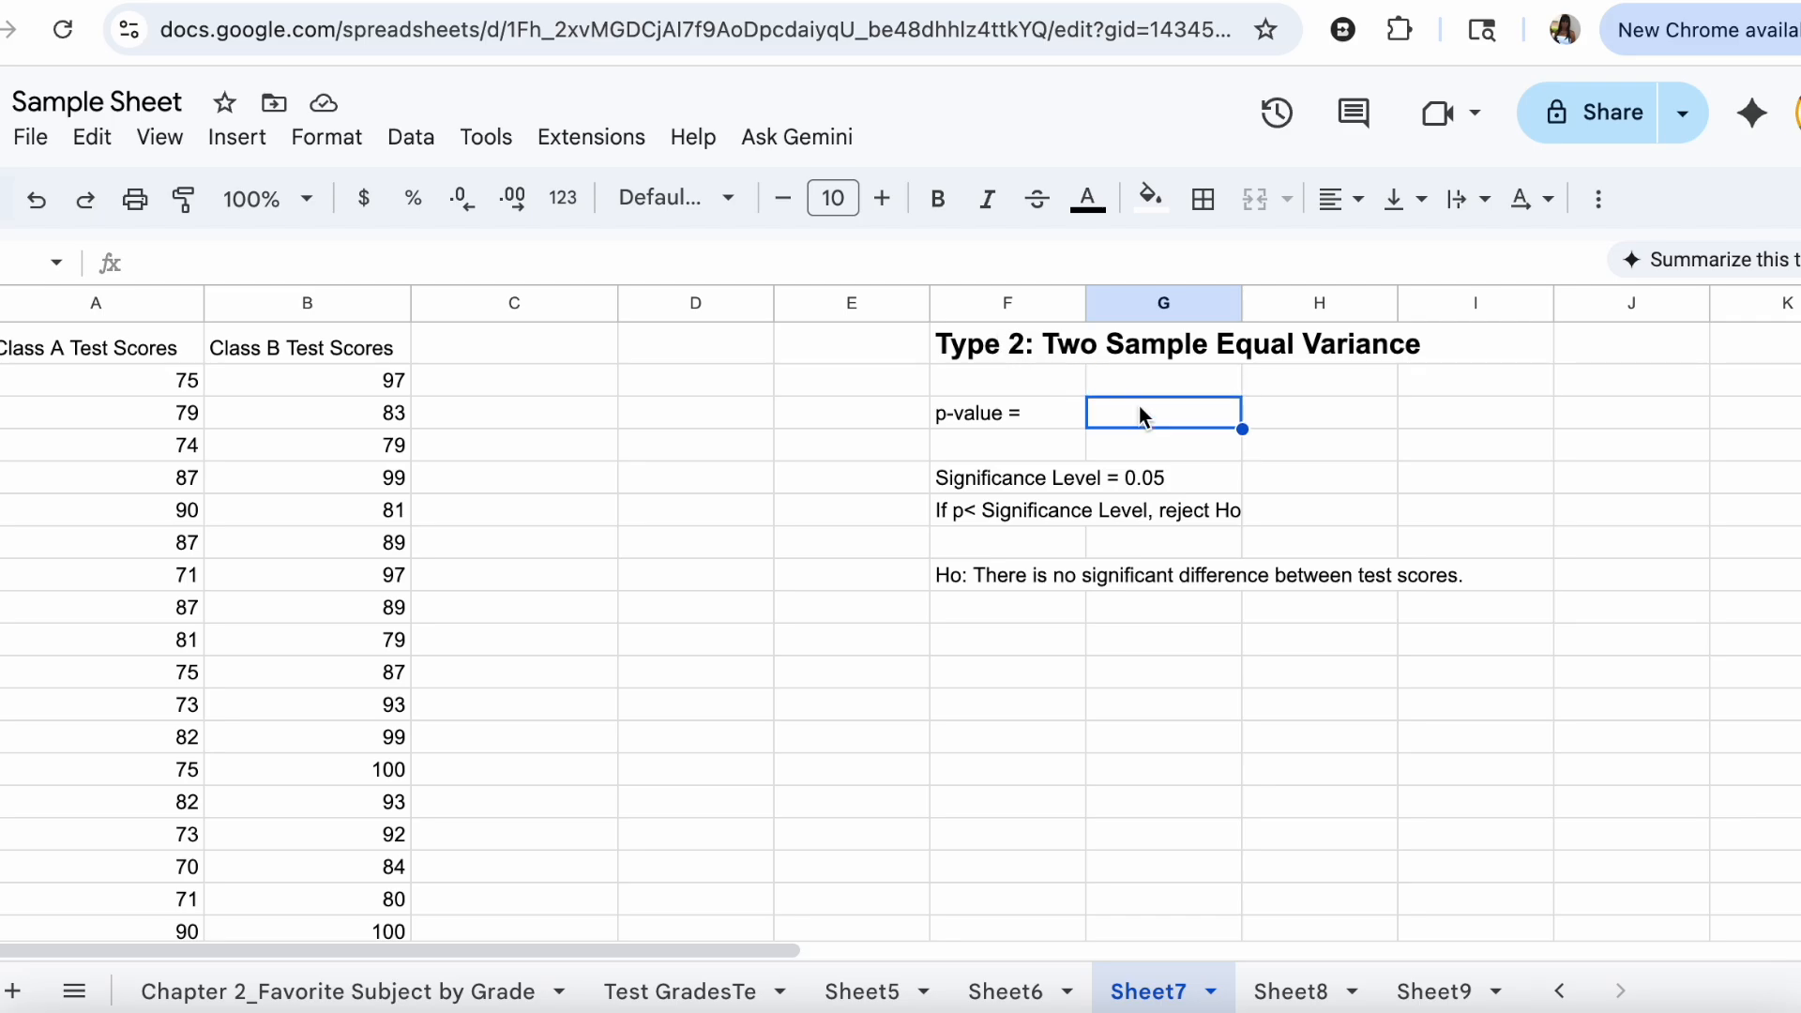
pyautogui.write('=')
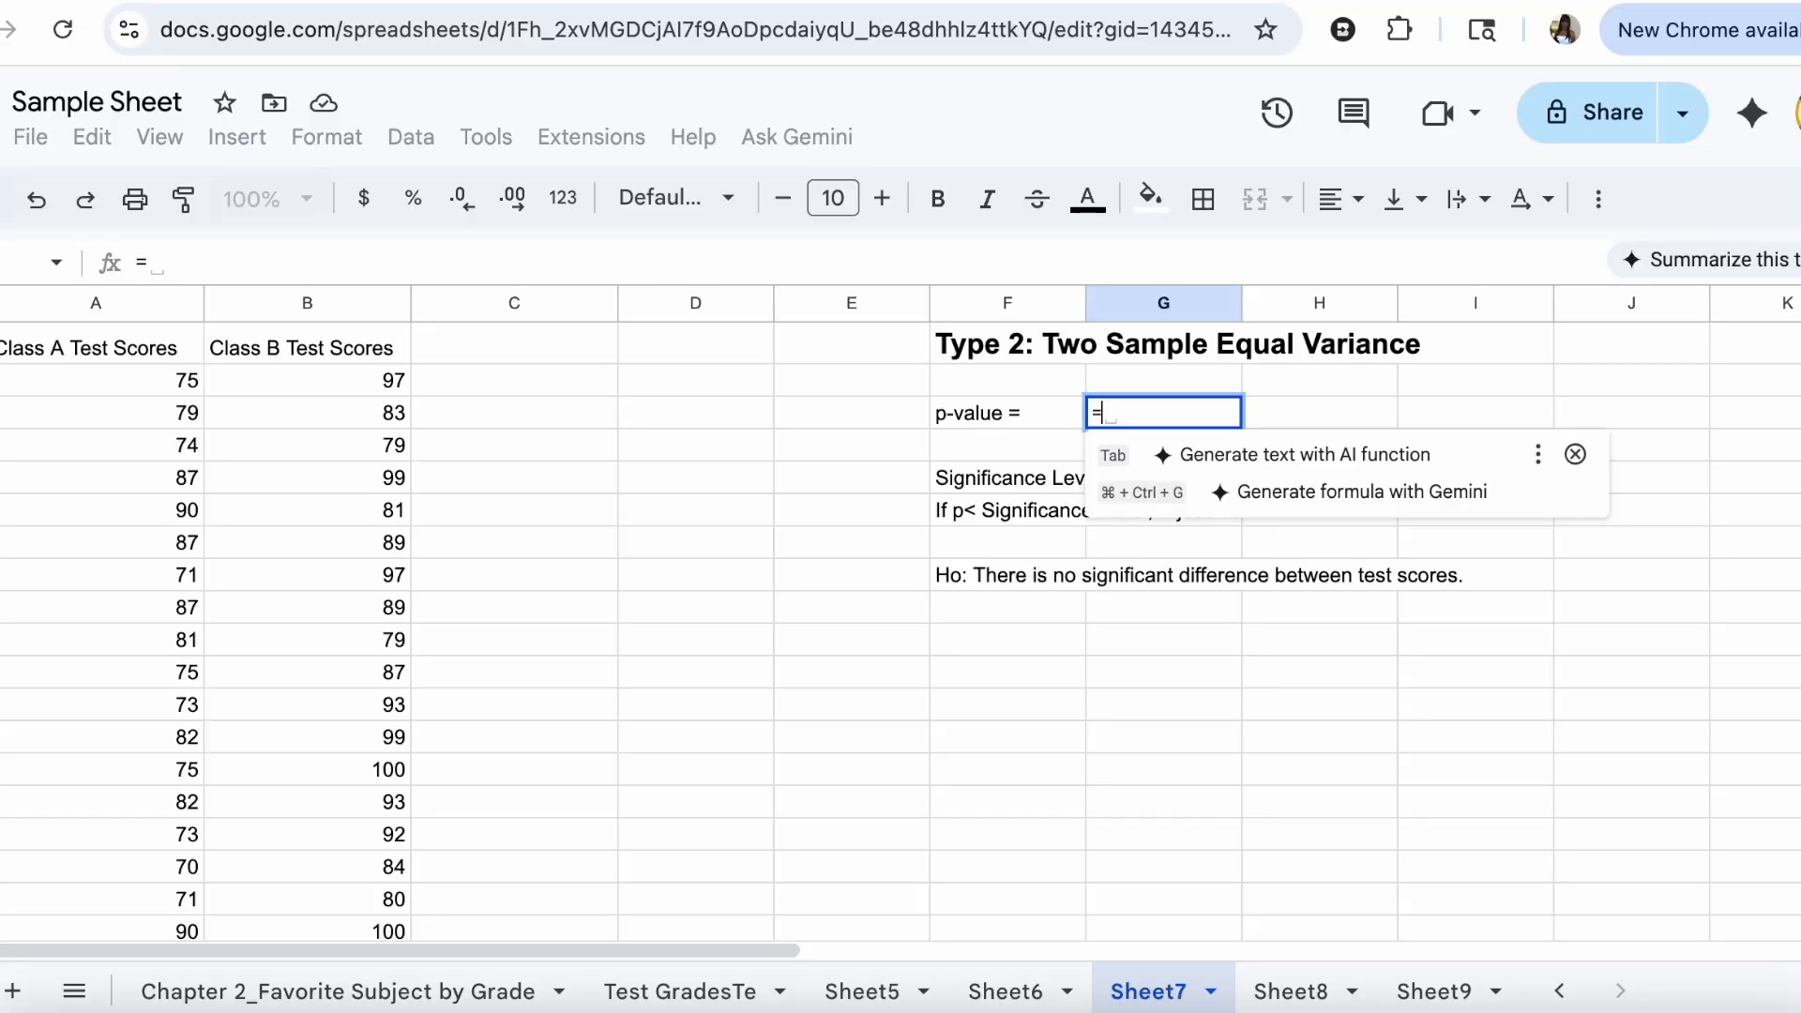
pyautogui.write('ttest(')
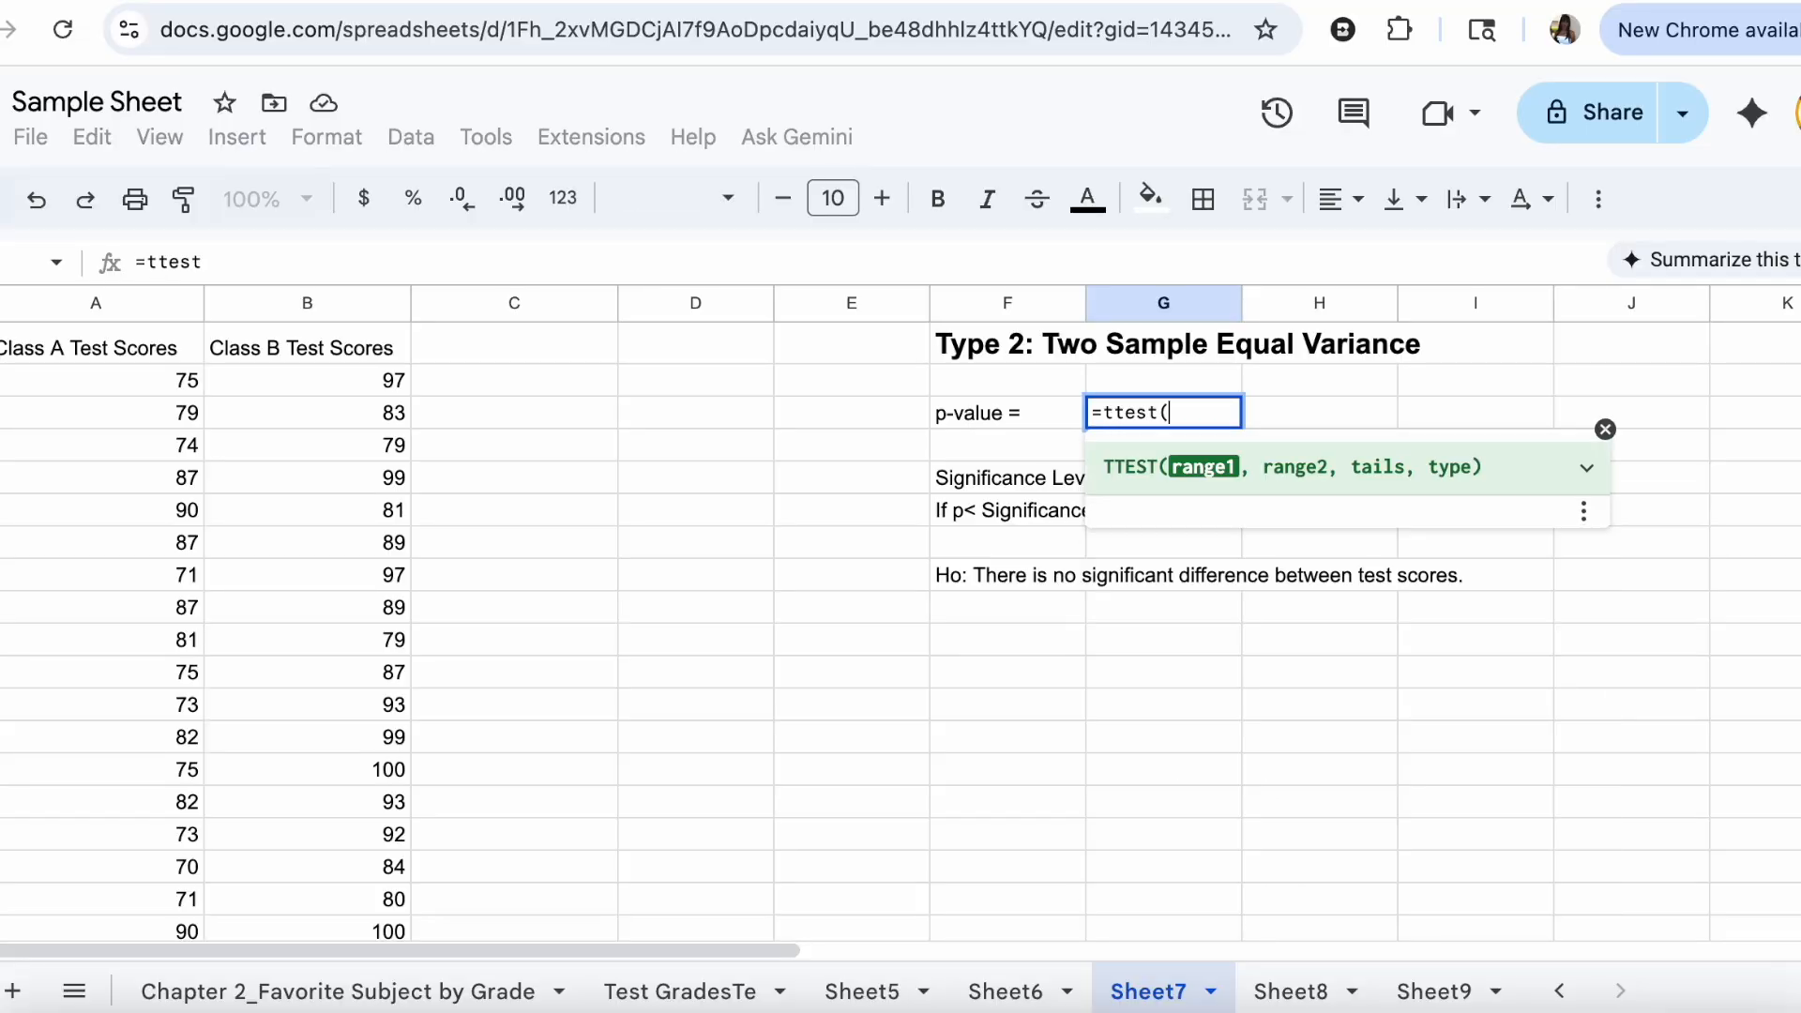
pyautogui.moveTo(156, 386); pyautogui.dragTo(157, 755)
pyautogui.write(',')
pyautogui.scroll(8, 178, 751)
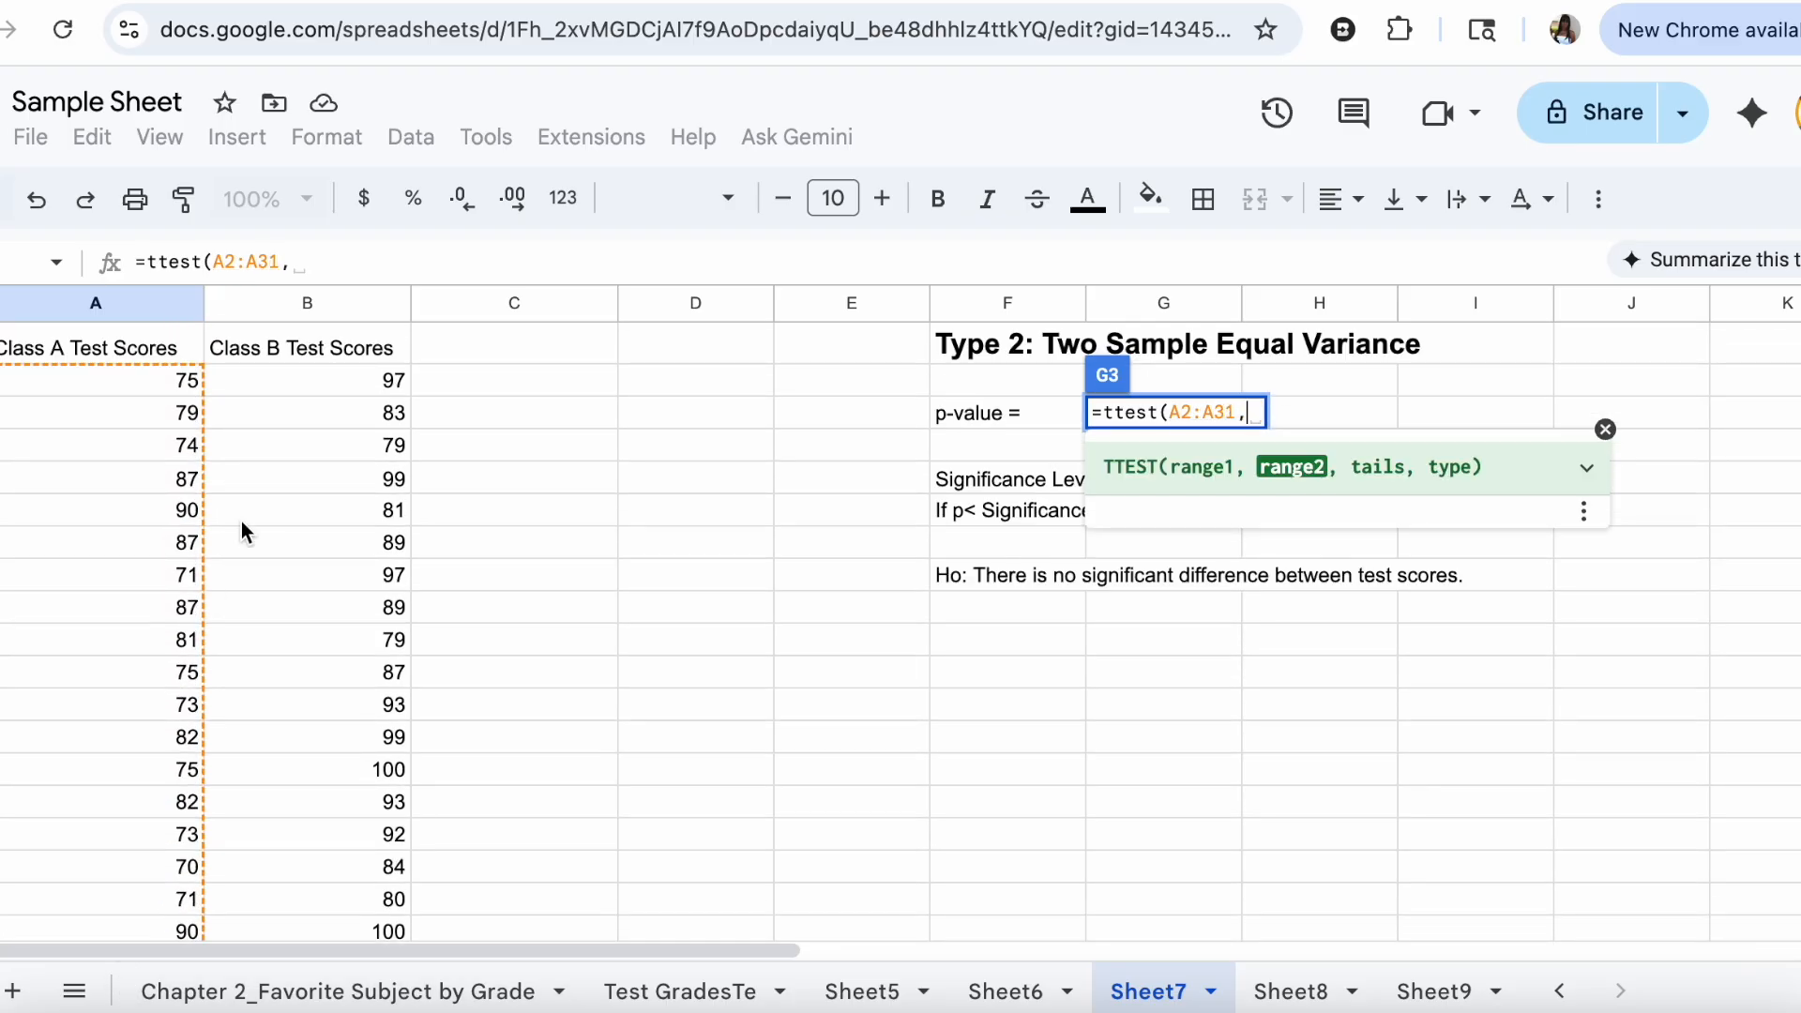
pyautogui.moveTo(274, 397); pyautogui.dragTo(358, 841)
pyautogui.write(',')
pyautogui.scroll(5, 357, 841)
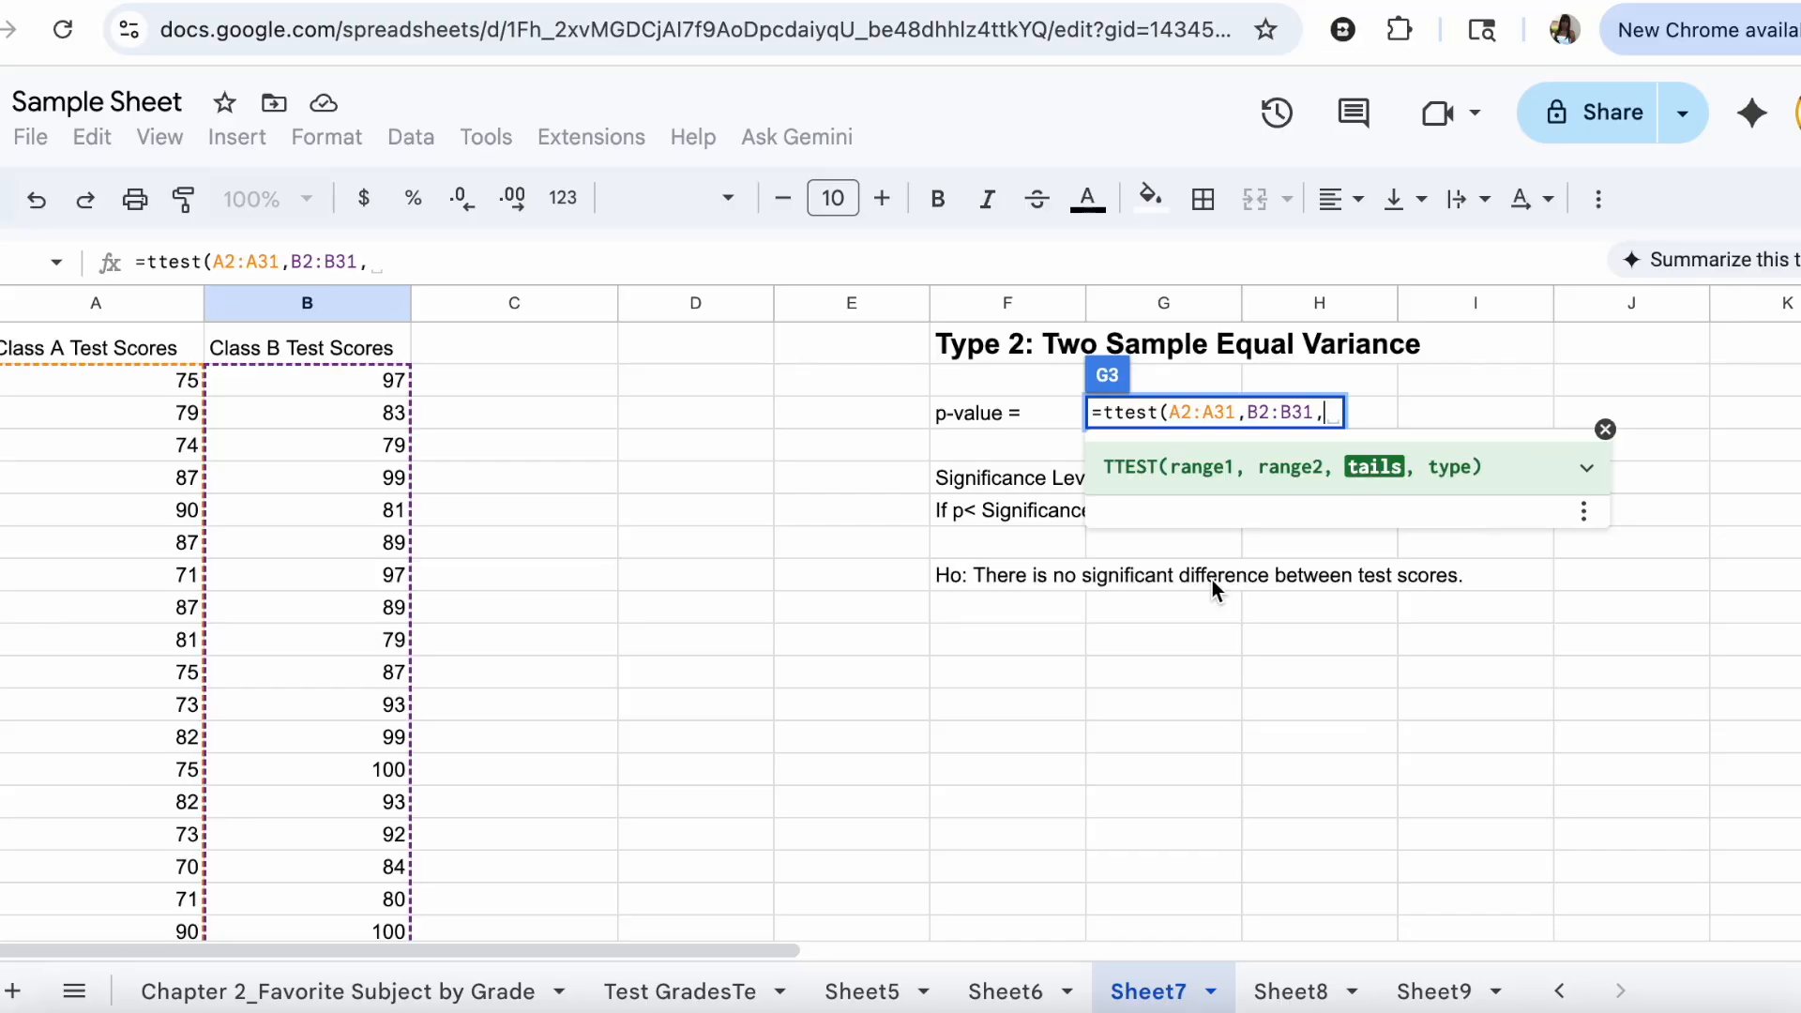
pyautogui.write('2')
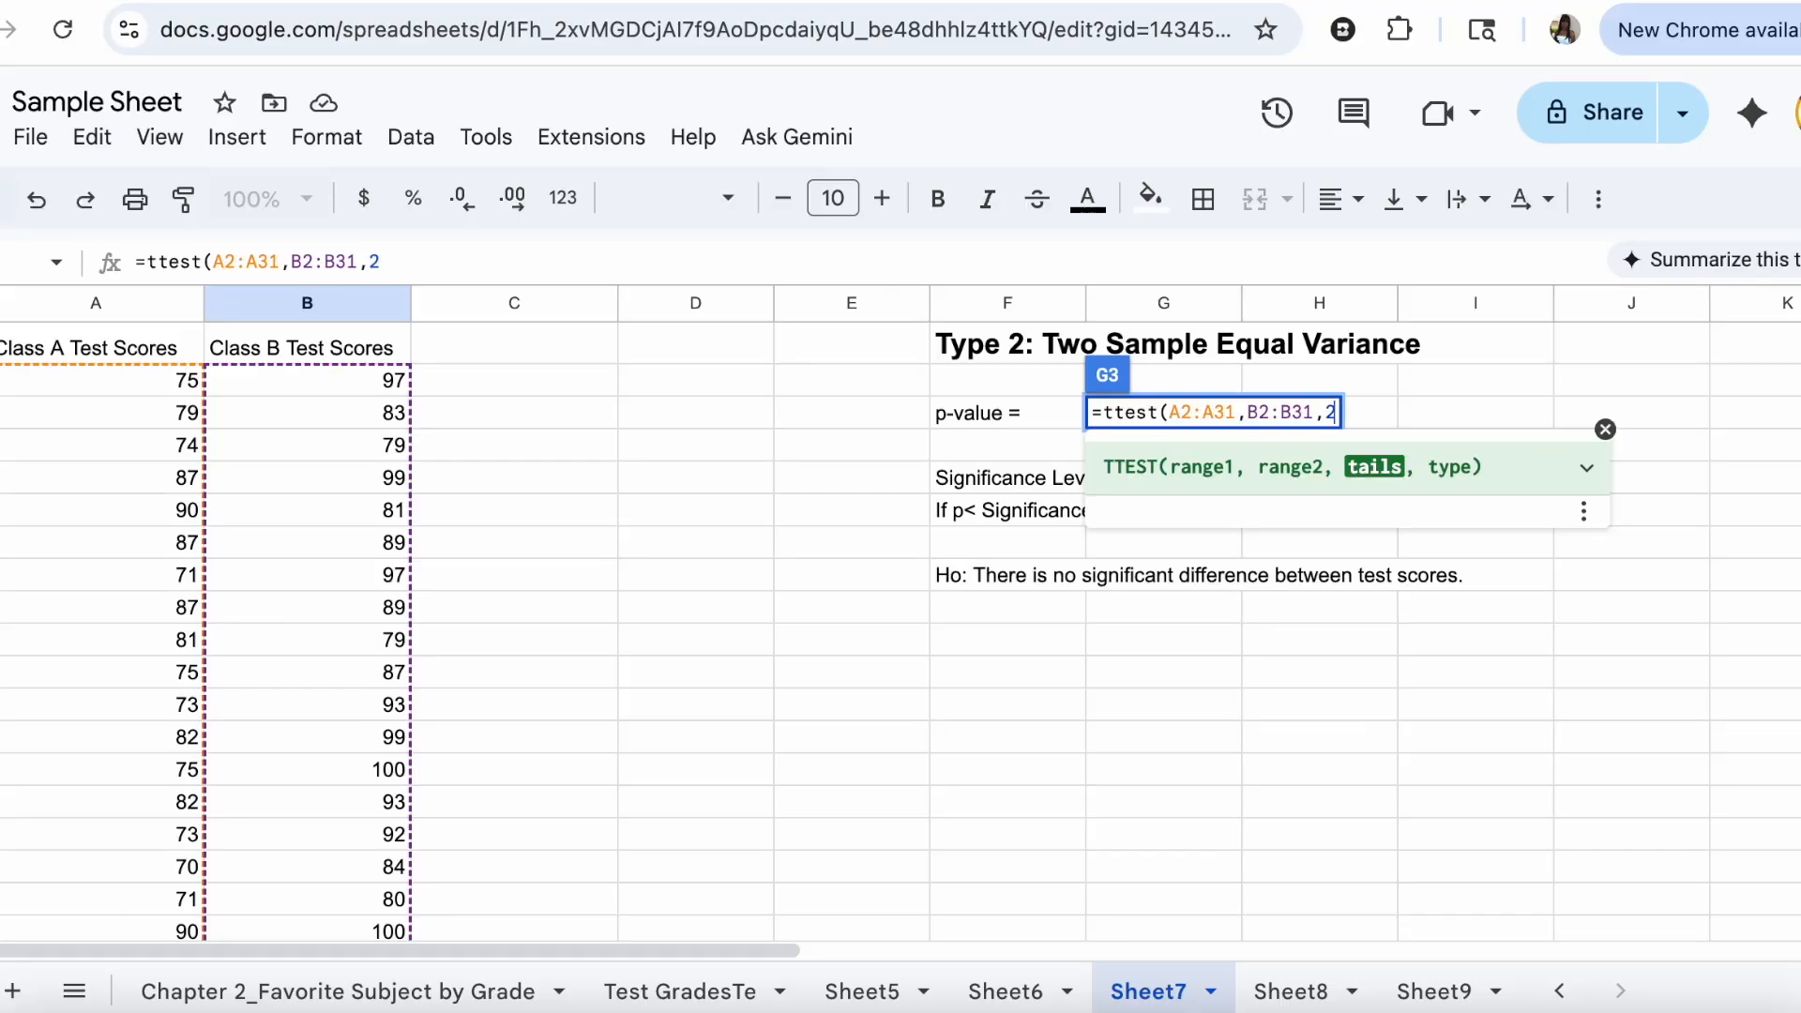
pyautogui.write(',')
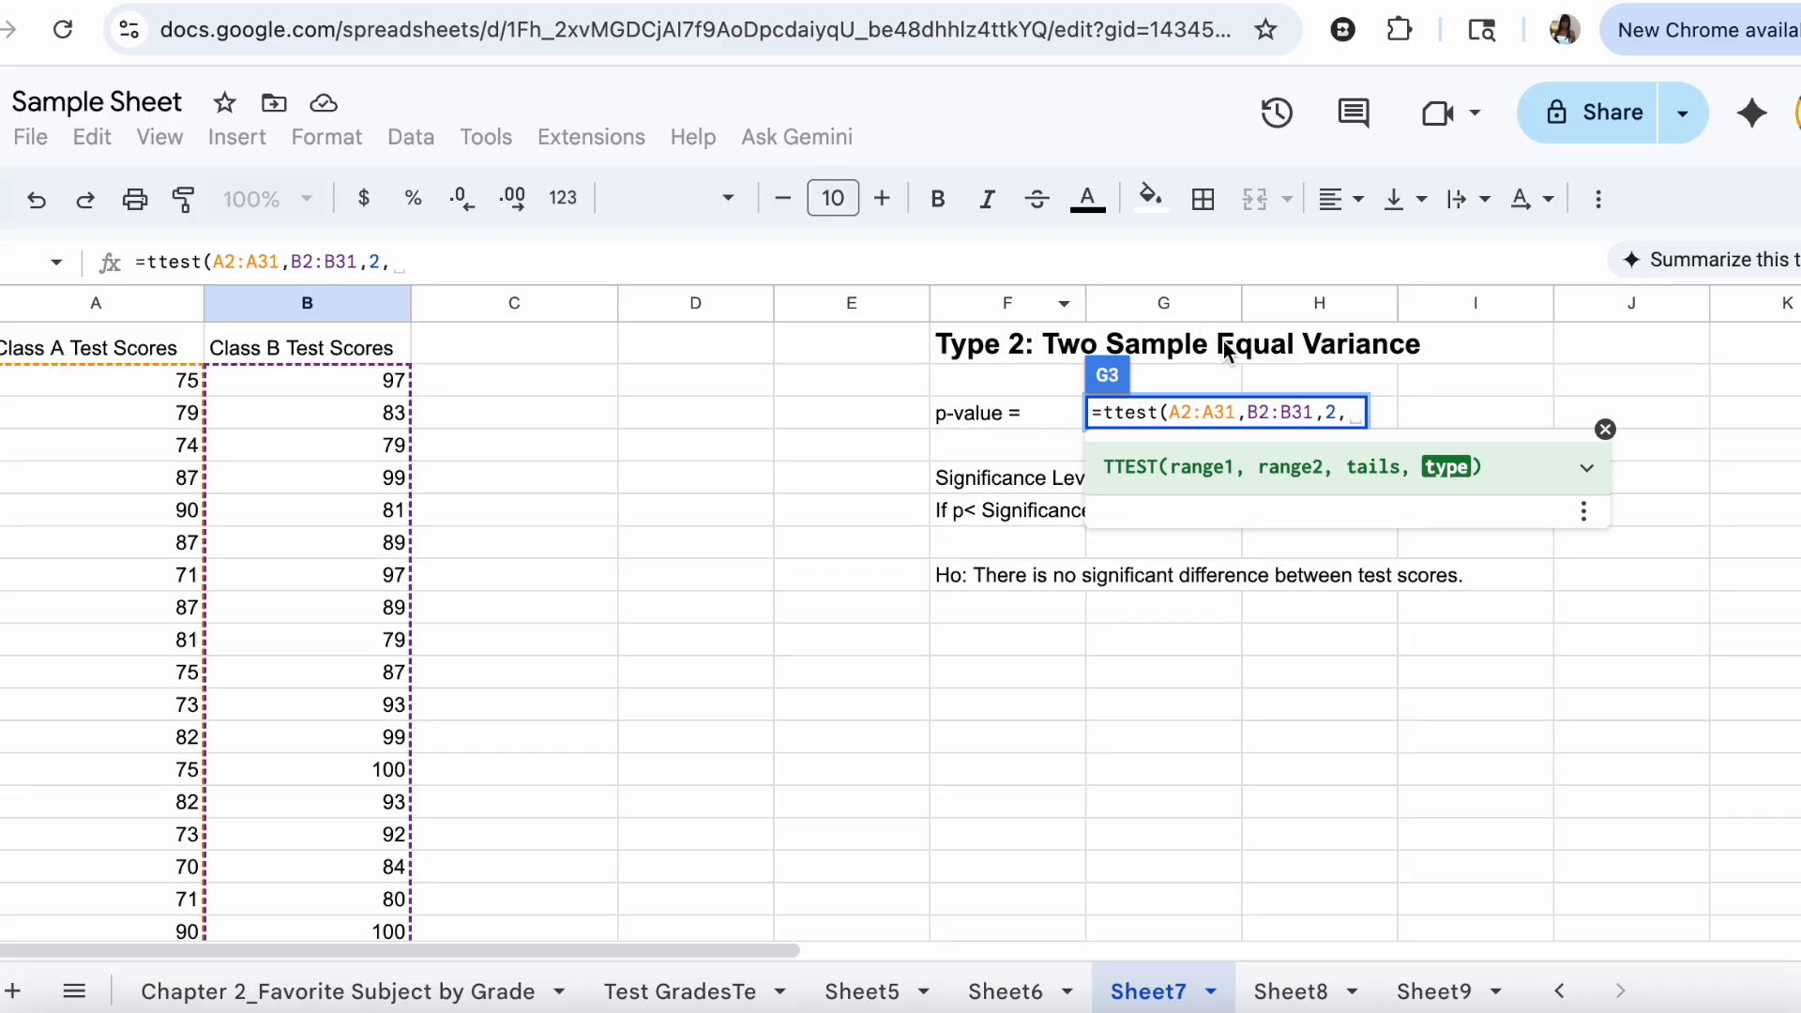
pyautogui.write('2)')
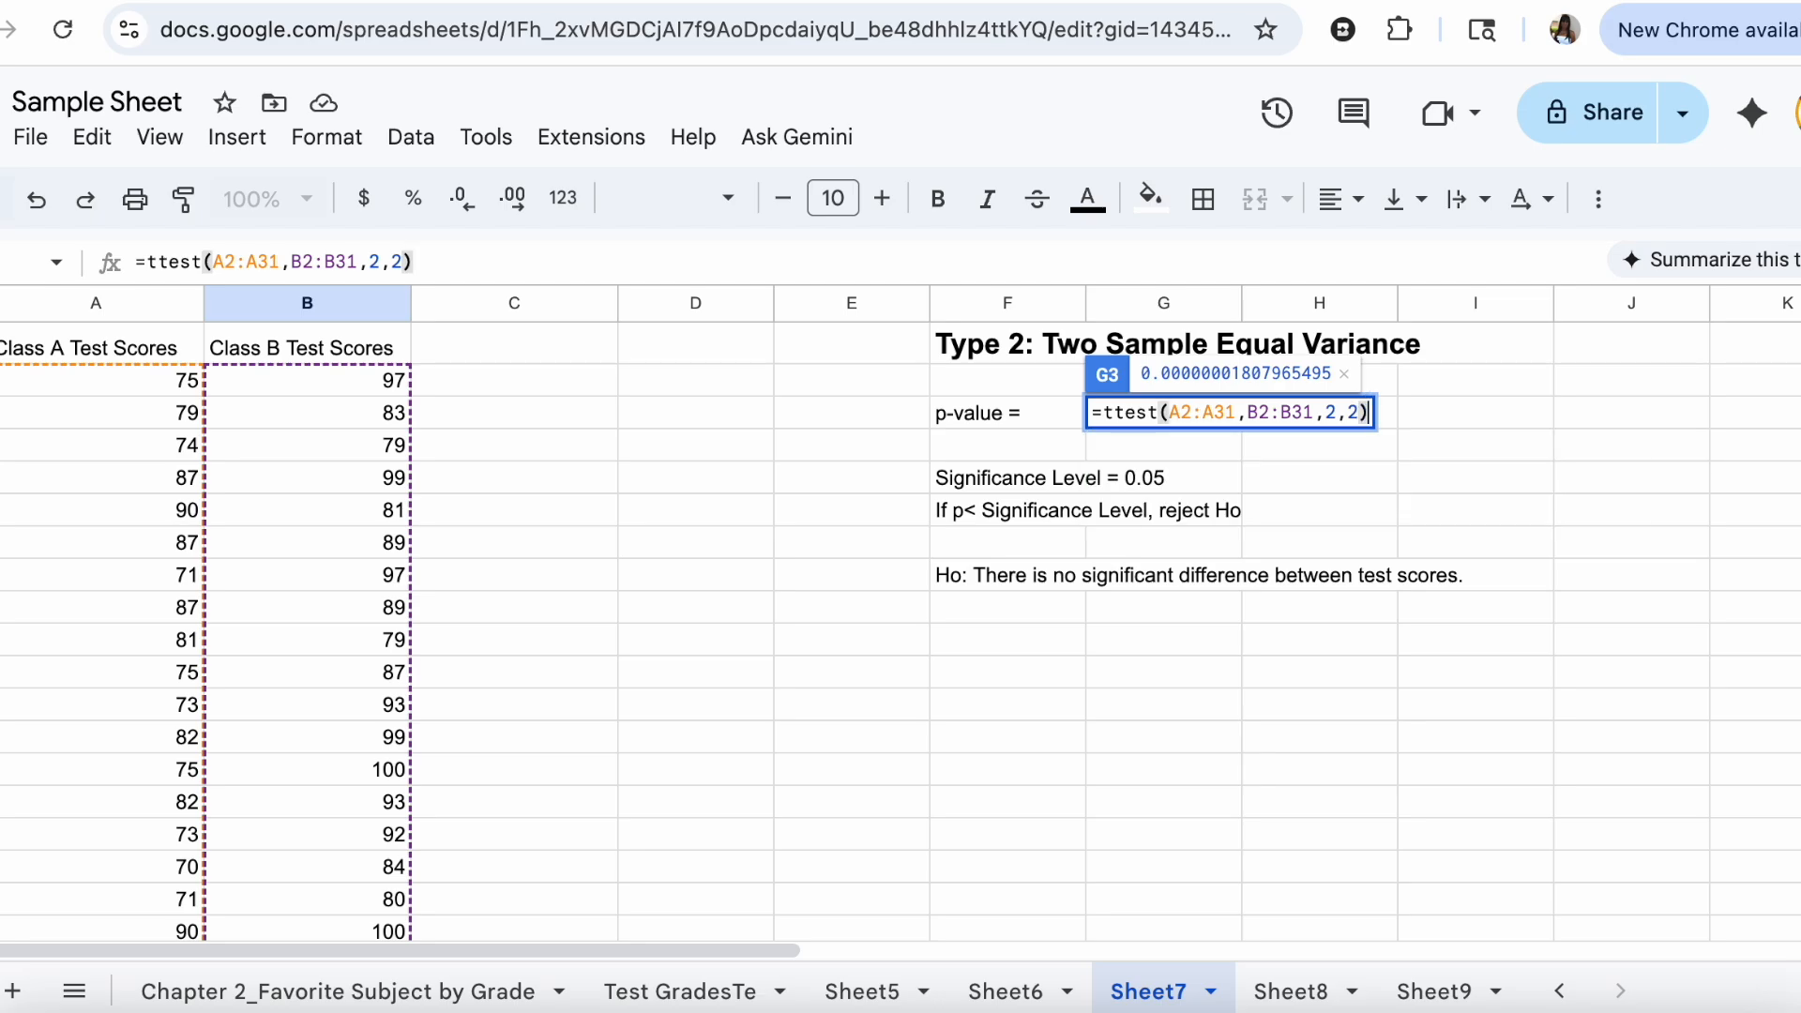
pyautogui.press('Return')
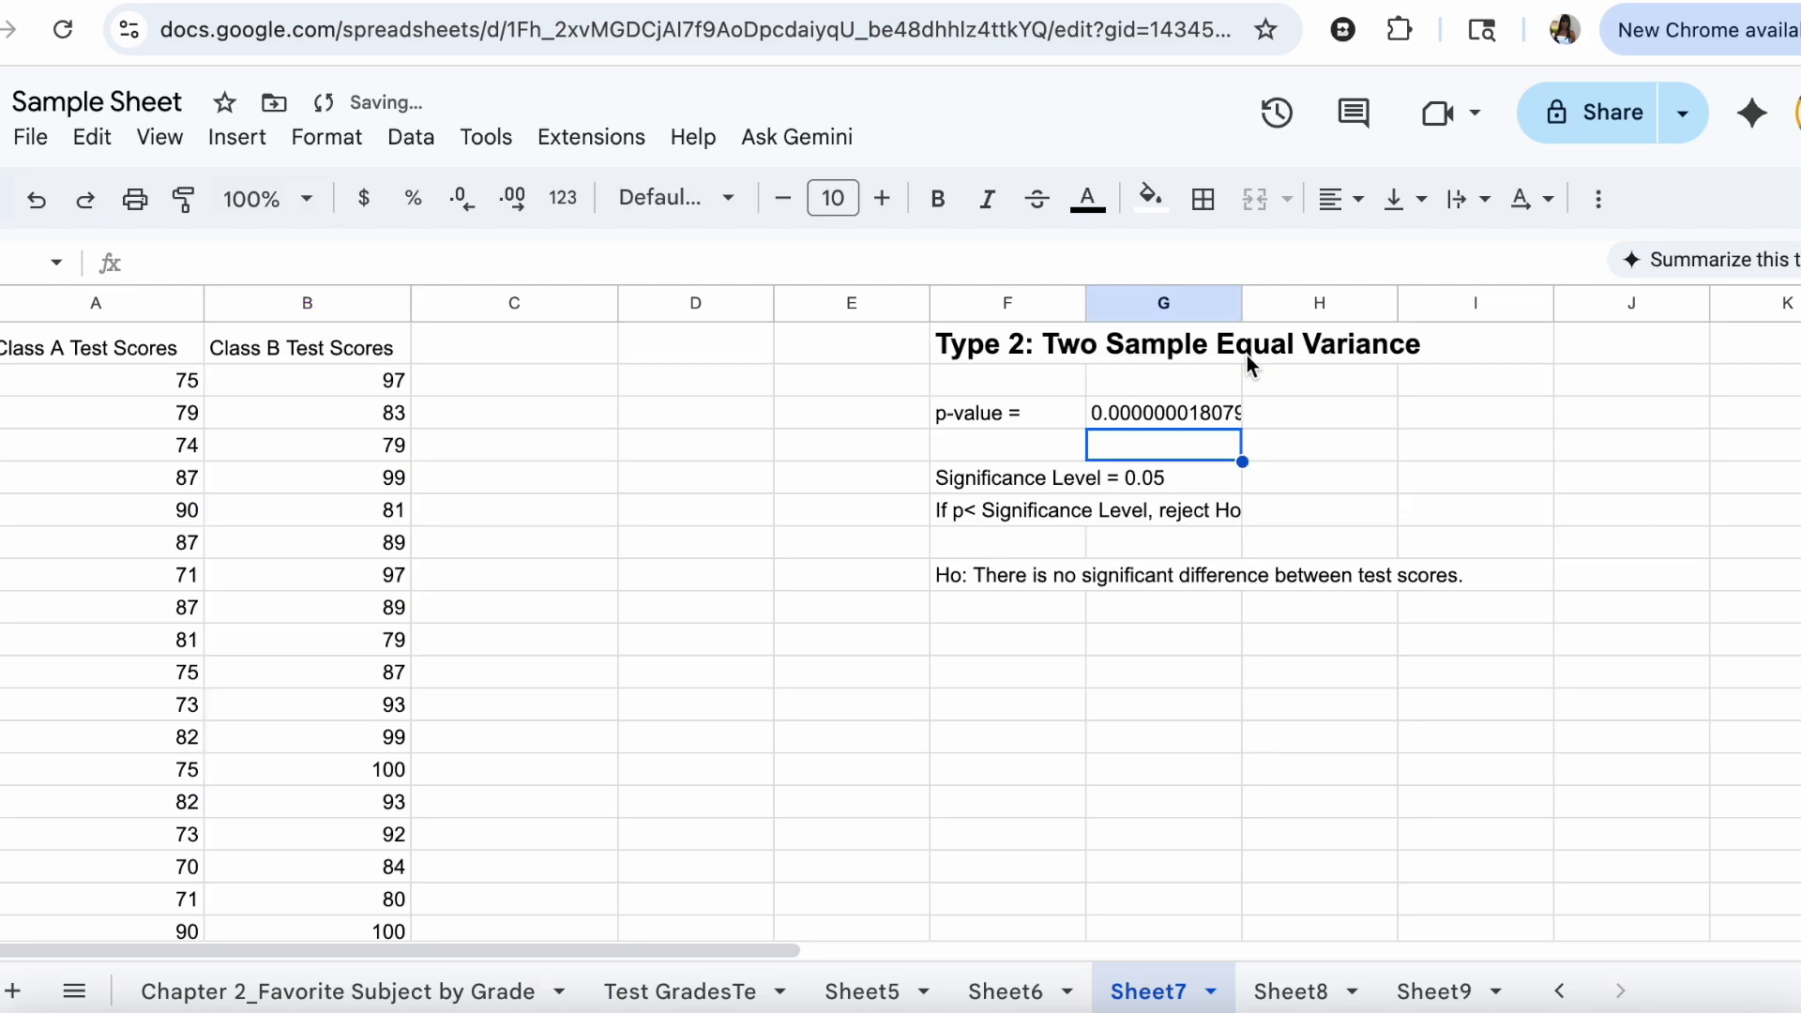
pyautogui.moveTo(1243, 298); pyautogui.dragTo(1283, 300)
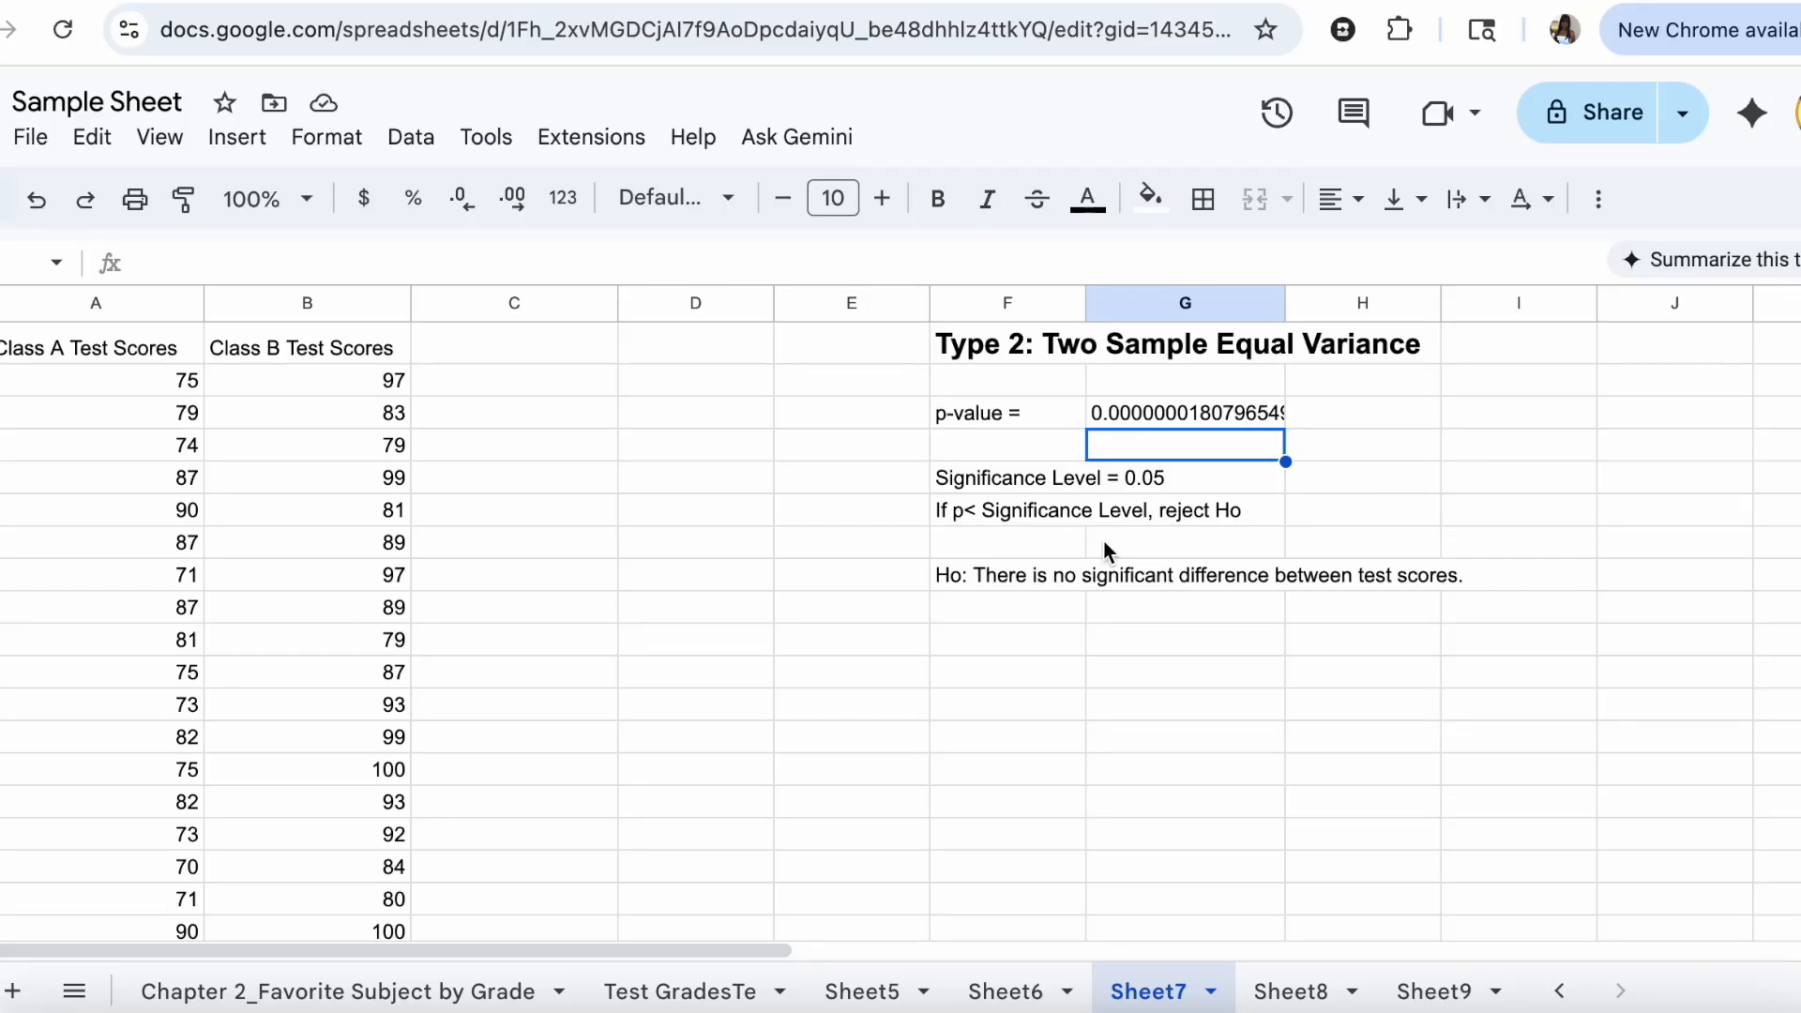
pyautogui.click(1003, 576)
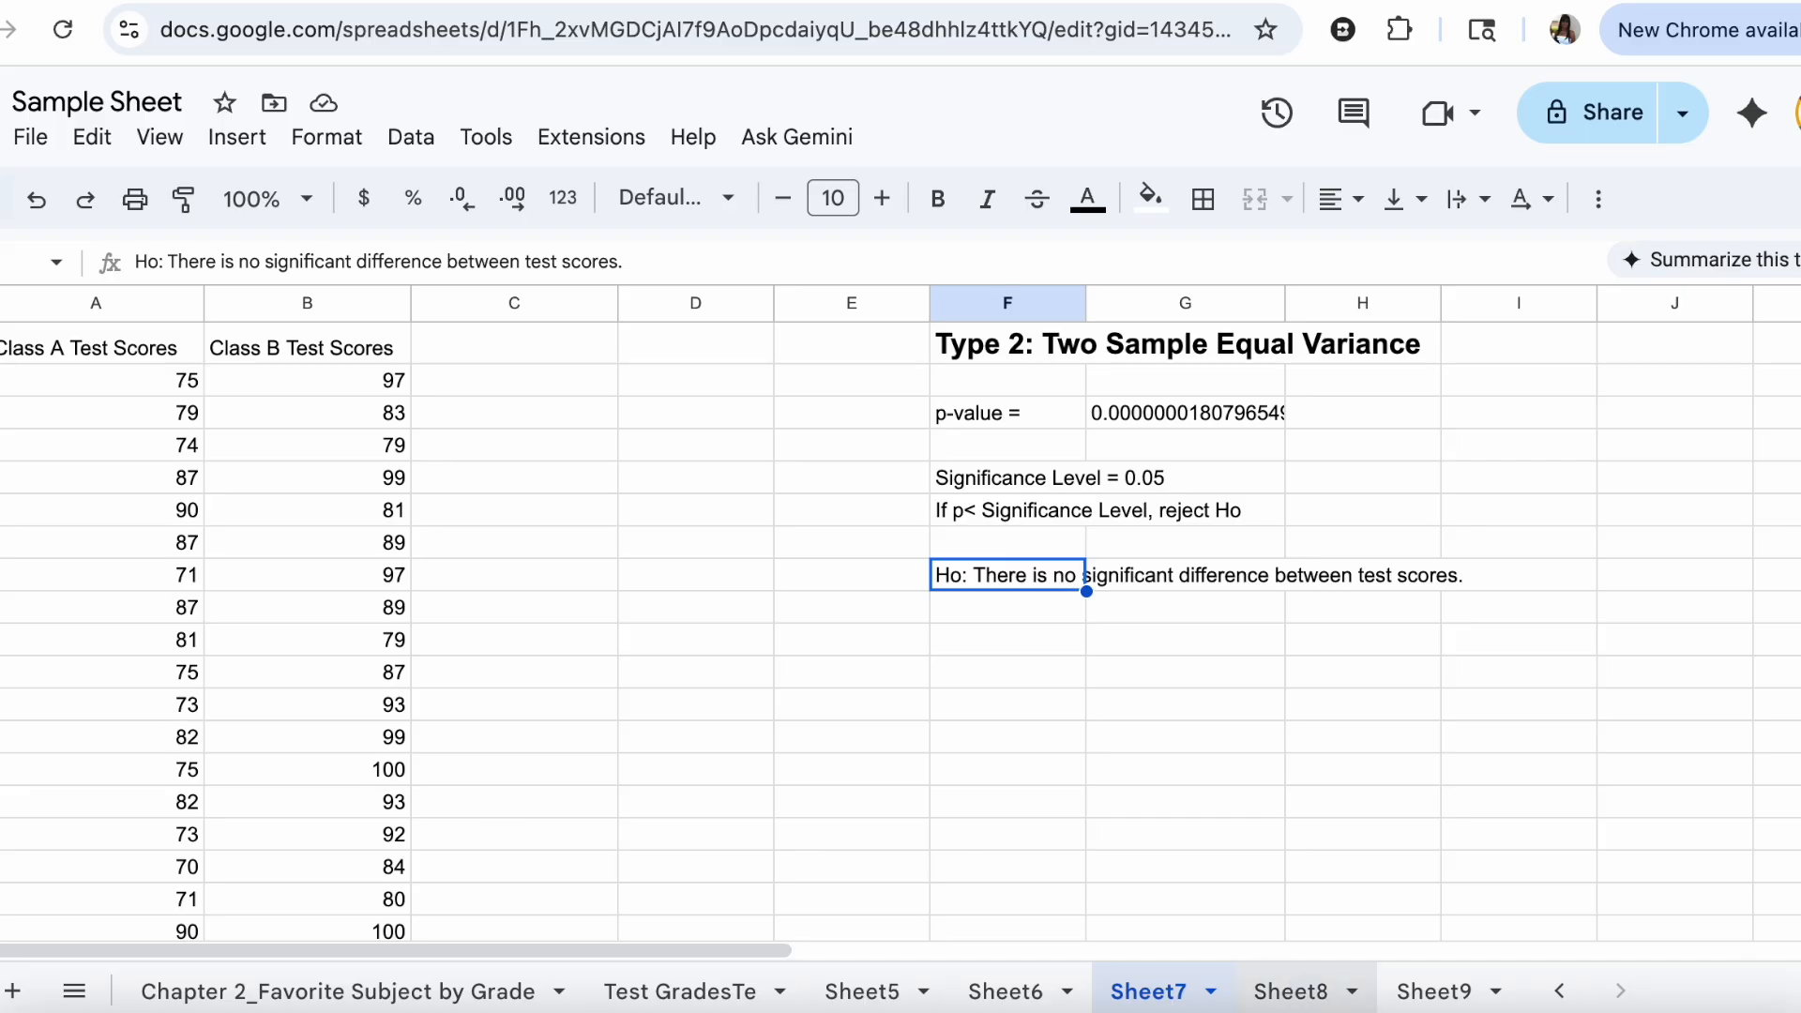
# Step: Open Sheet8 and clear the existing p-value formula from cell H3
pyautogui.click(1294, 992)
pyautogui.click(1177, 416)
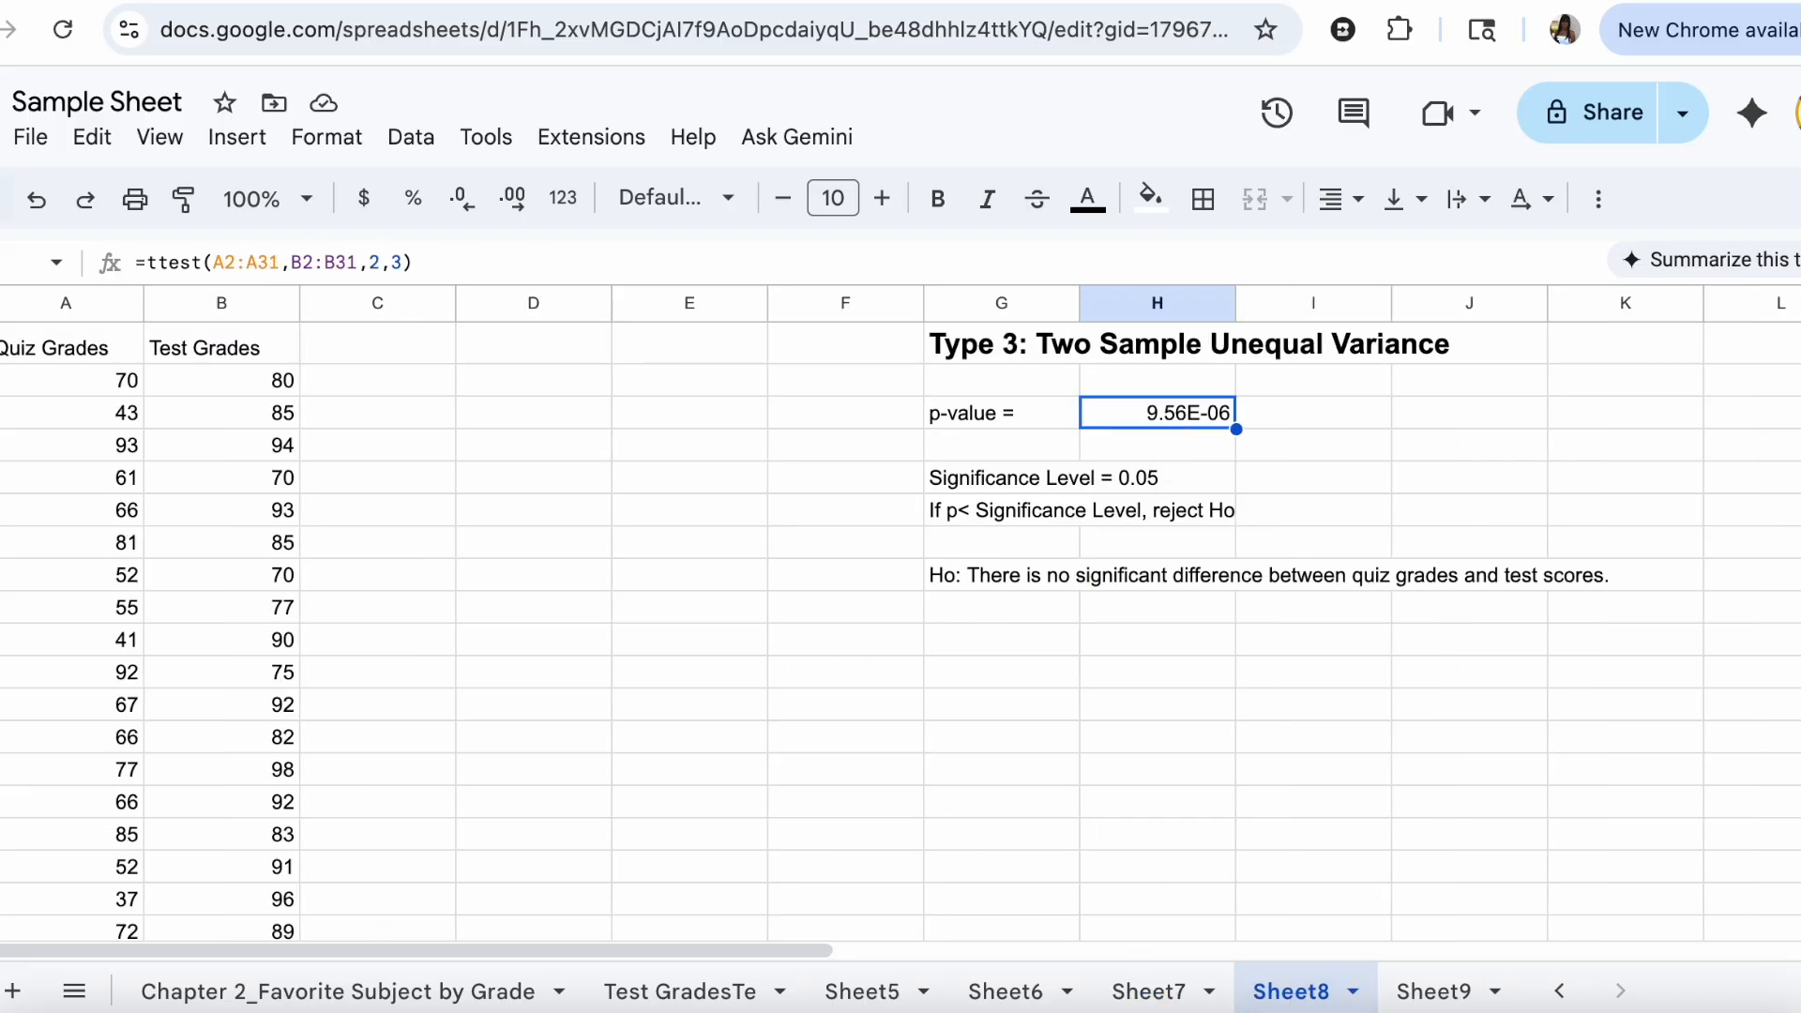
pyautogui.press('Delete')
pyautogui.click(811, 720)
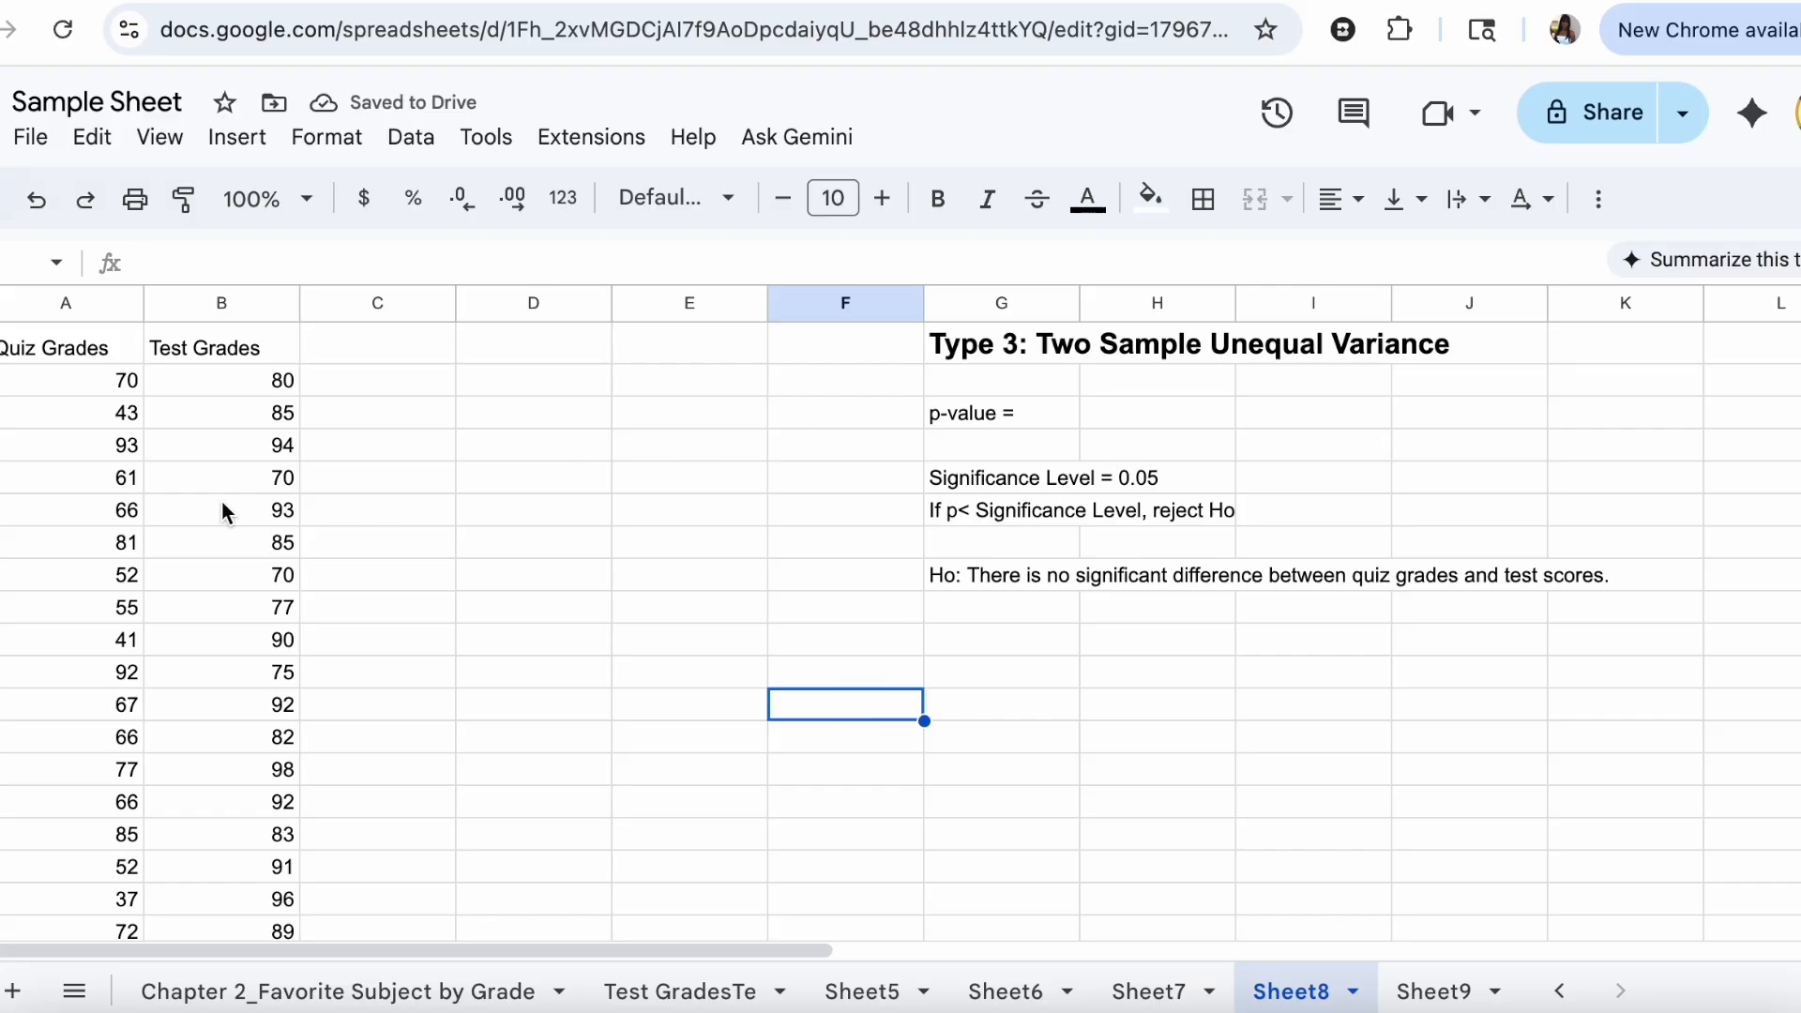
# Step: Examine the Quiz Grades and Test Grades columns from the first row to the last
pyautogui.scroll(-2, 160, 508)
pyautogui.scroll(2, 140, 456)
pyautogui.scroll(-3, 89, 675)
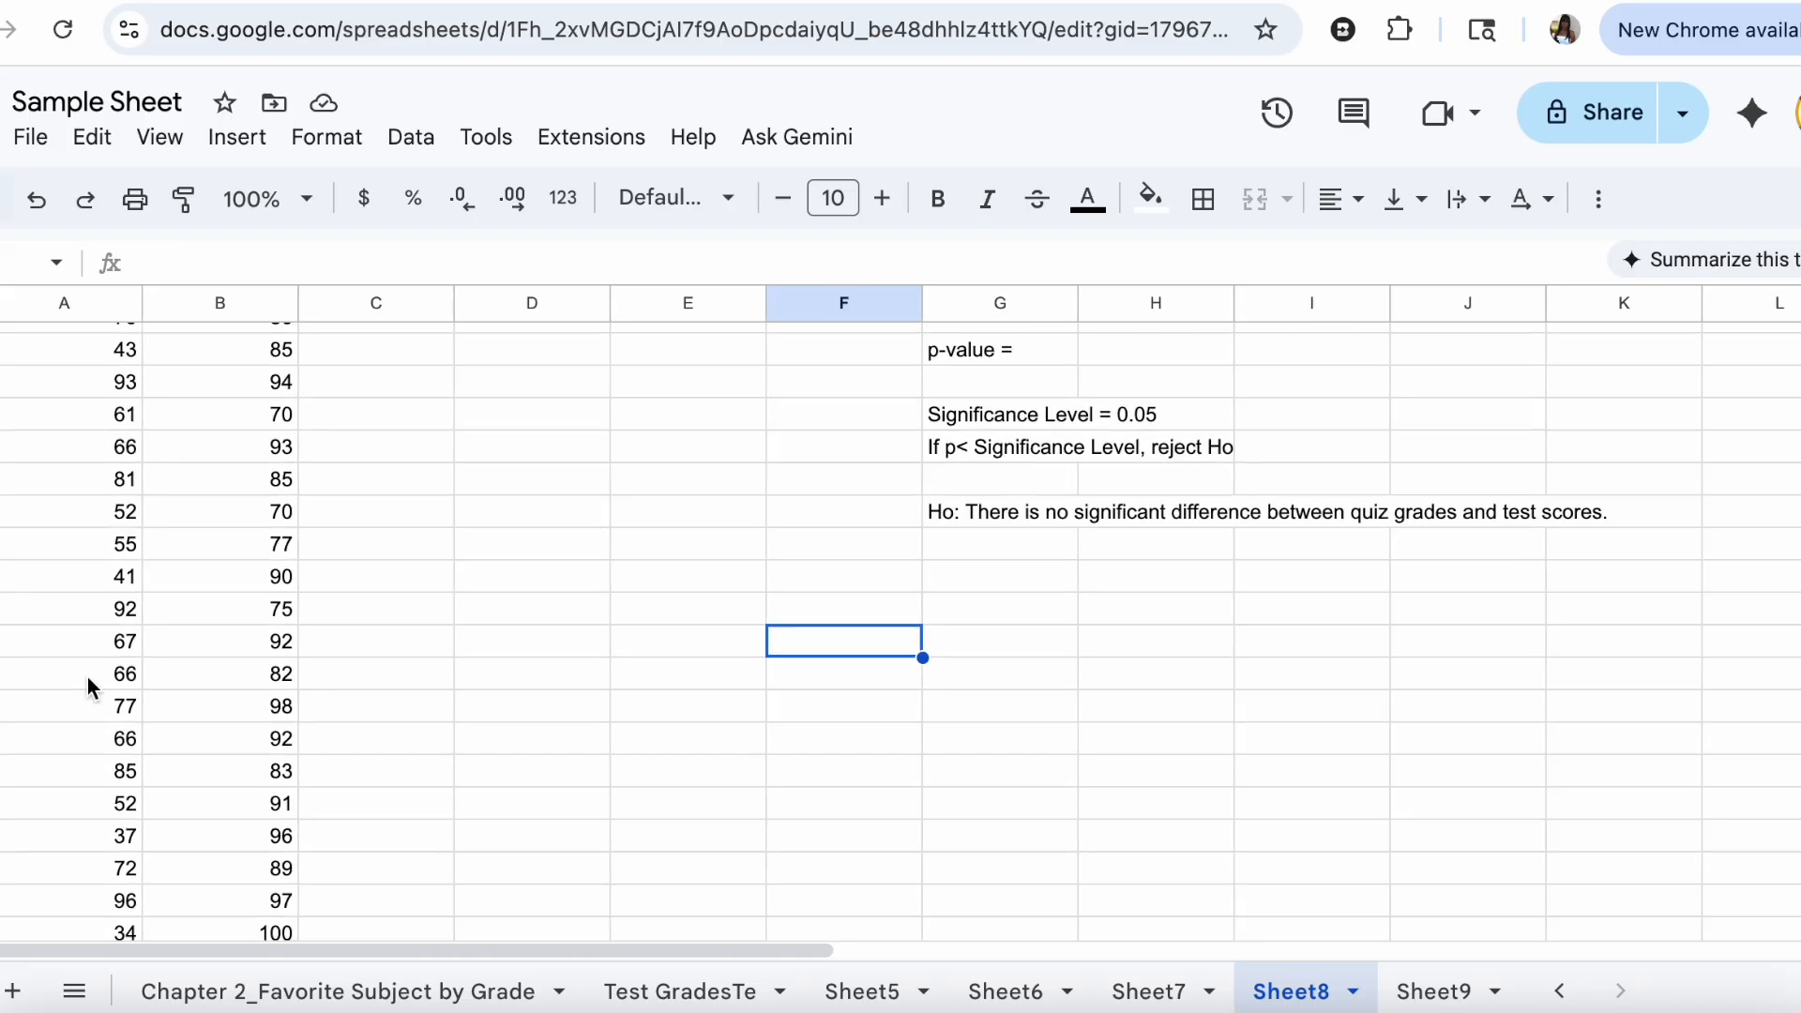
pyautogui.scroll(-5, 95, 582)
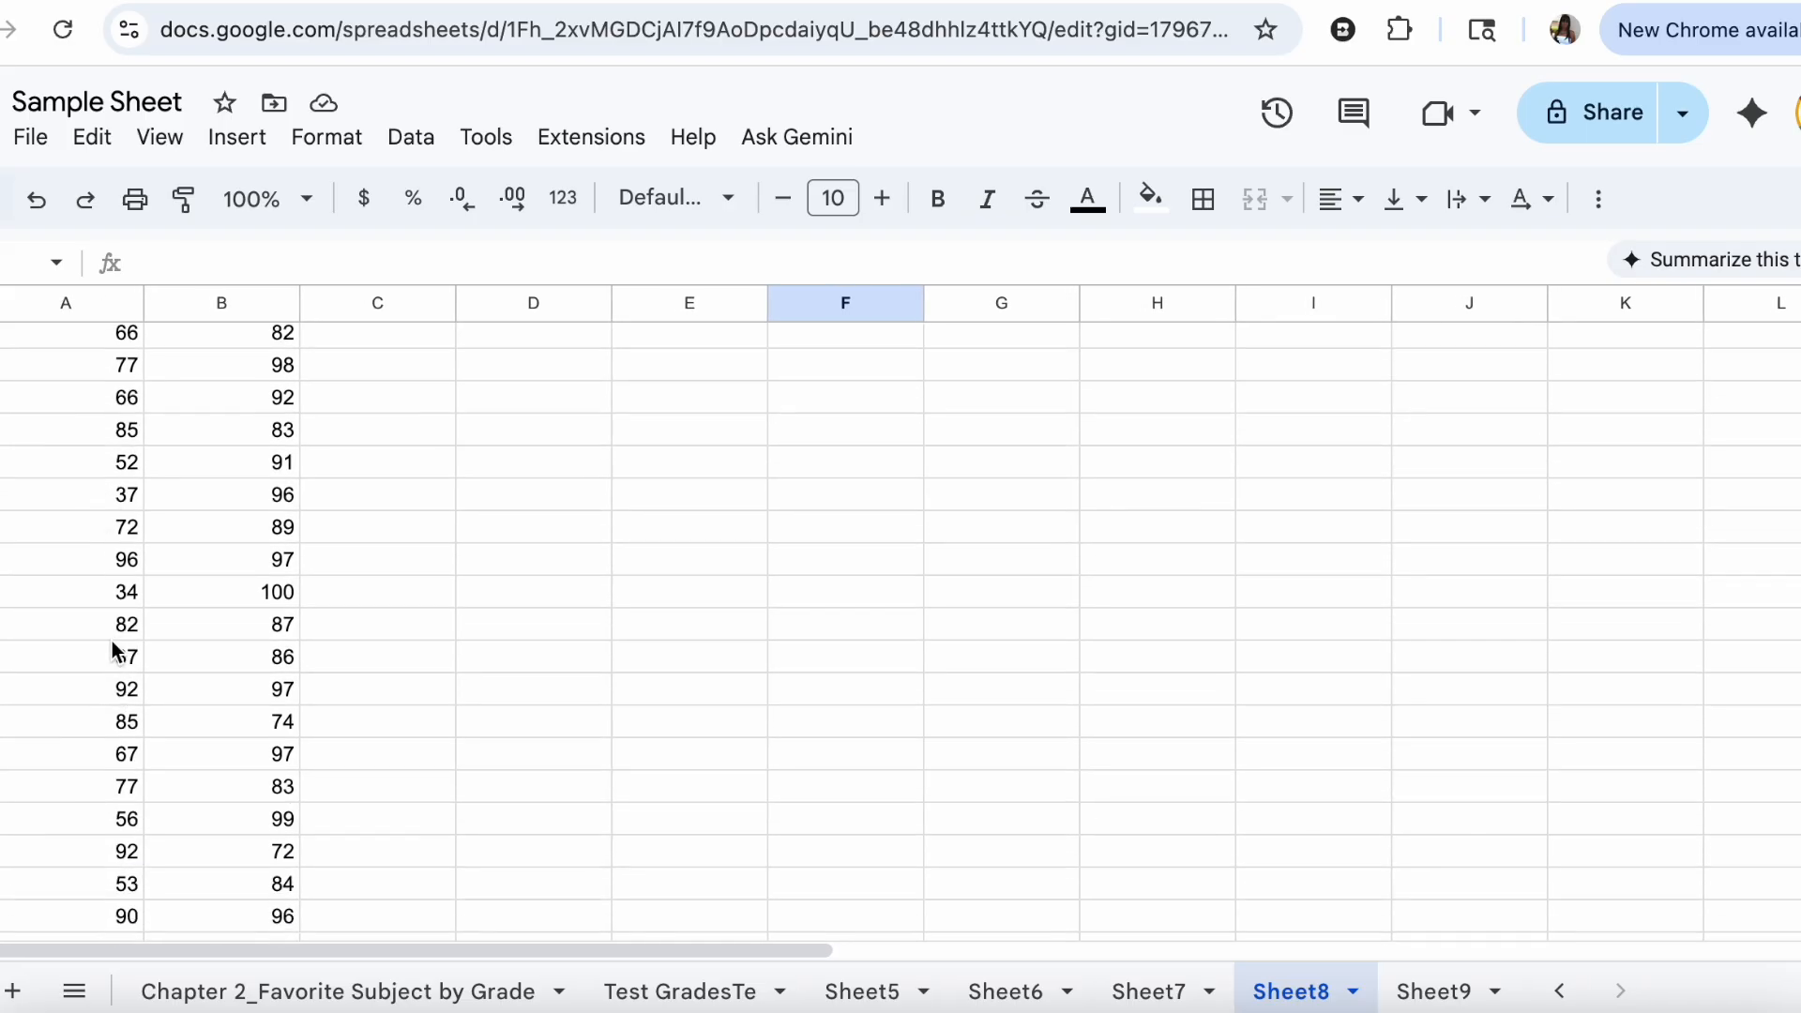
pyautogui.scroll(-2, 119, 674)
pyautogui.scroll(10, 120, 674)
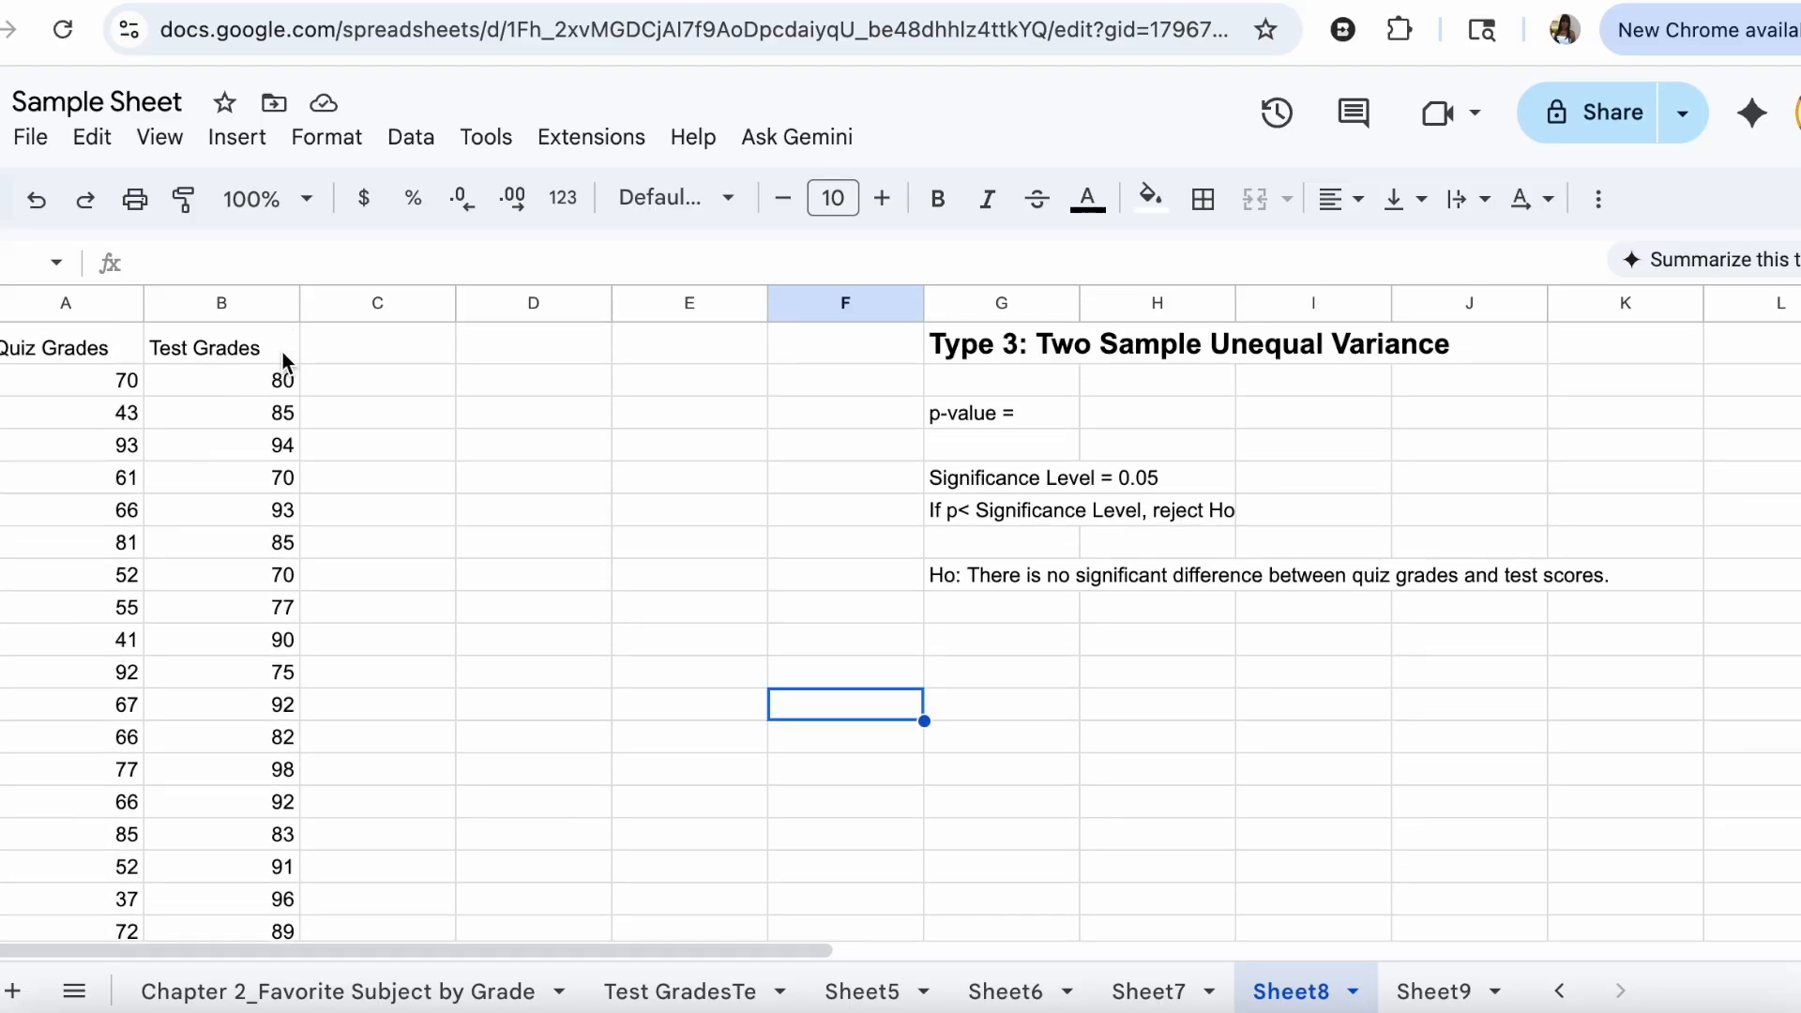
pyautogui.scroll(-5, 269, 574)
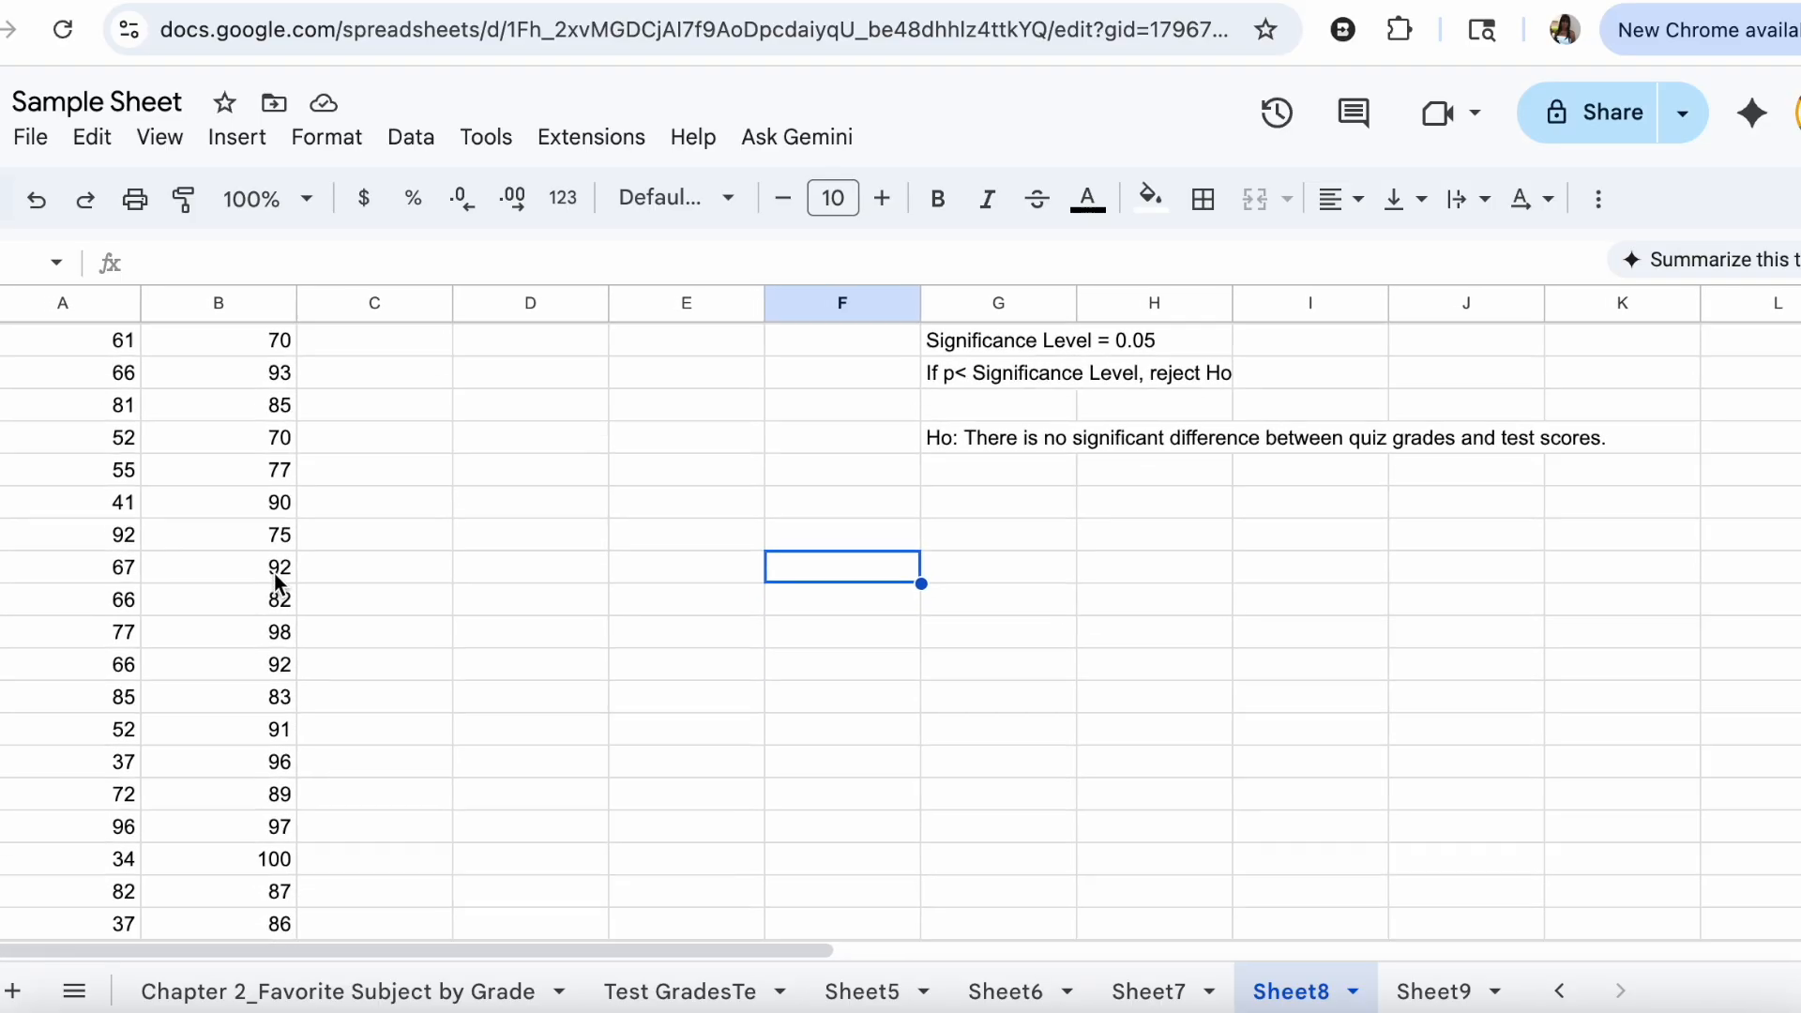
pyautogui.scroll(-2, 279, 581)
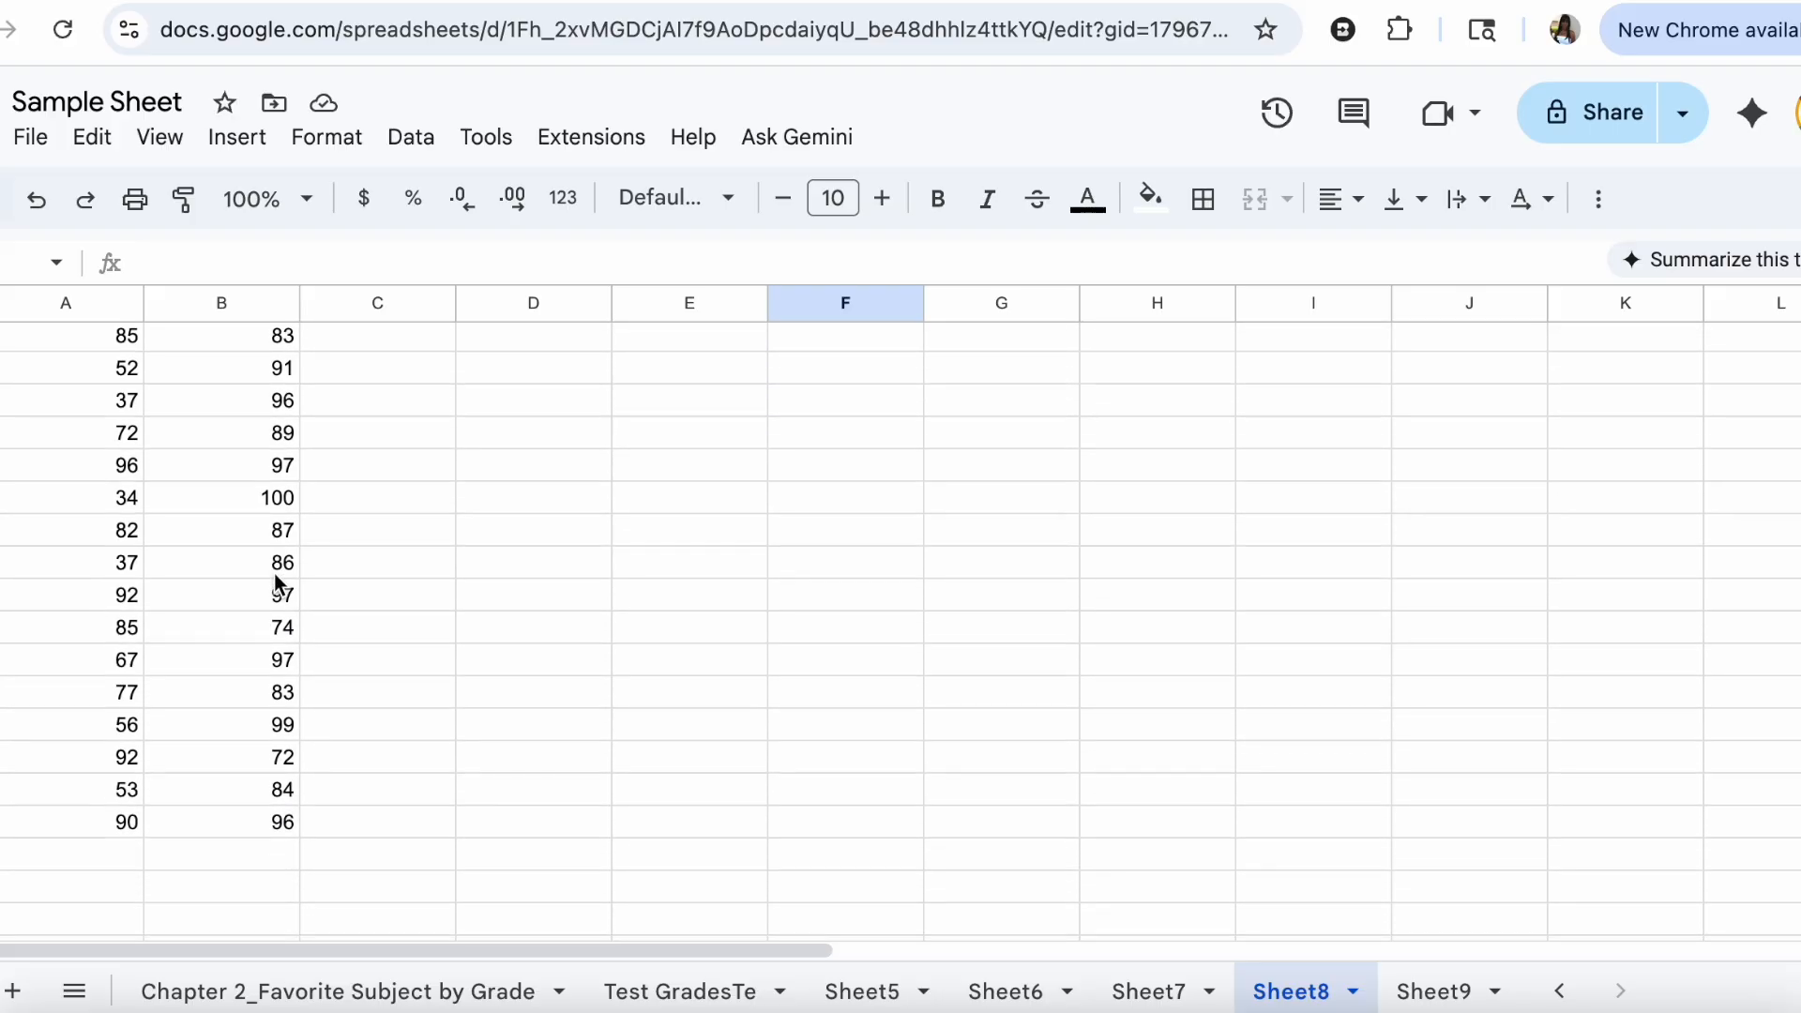
pyautogui.scroll(8, 279, 582)
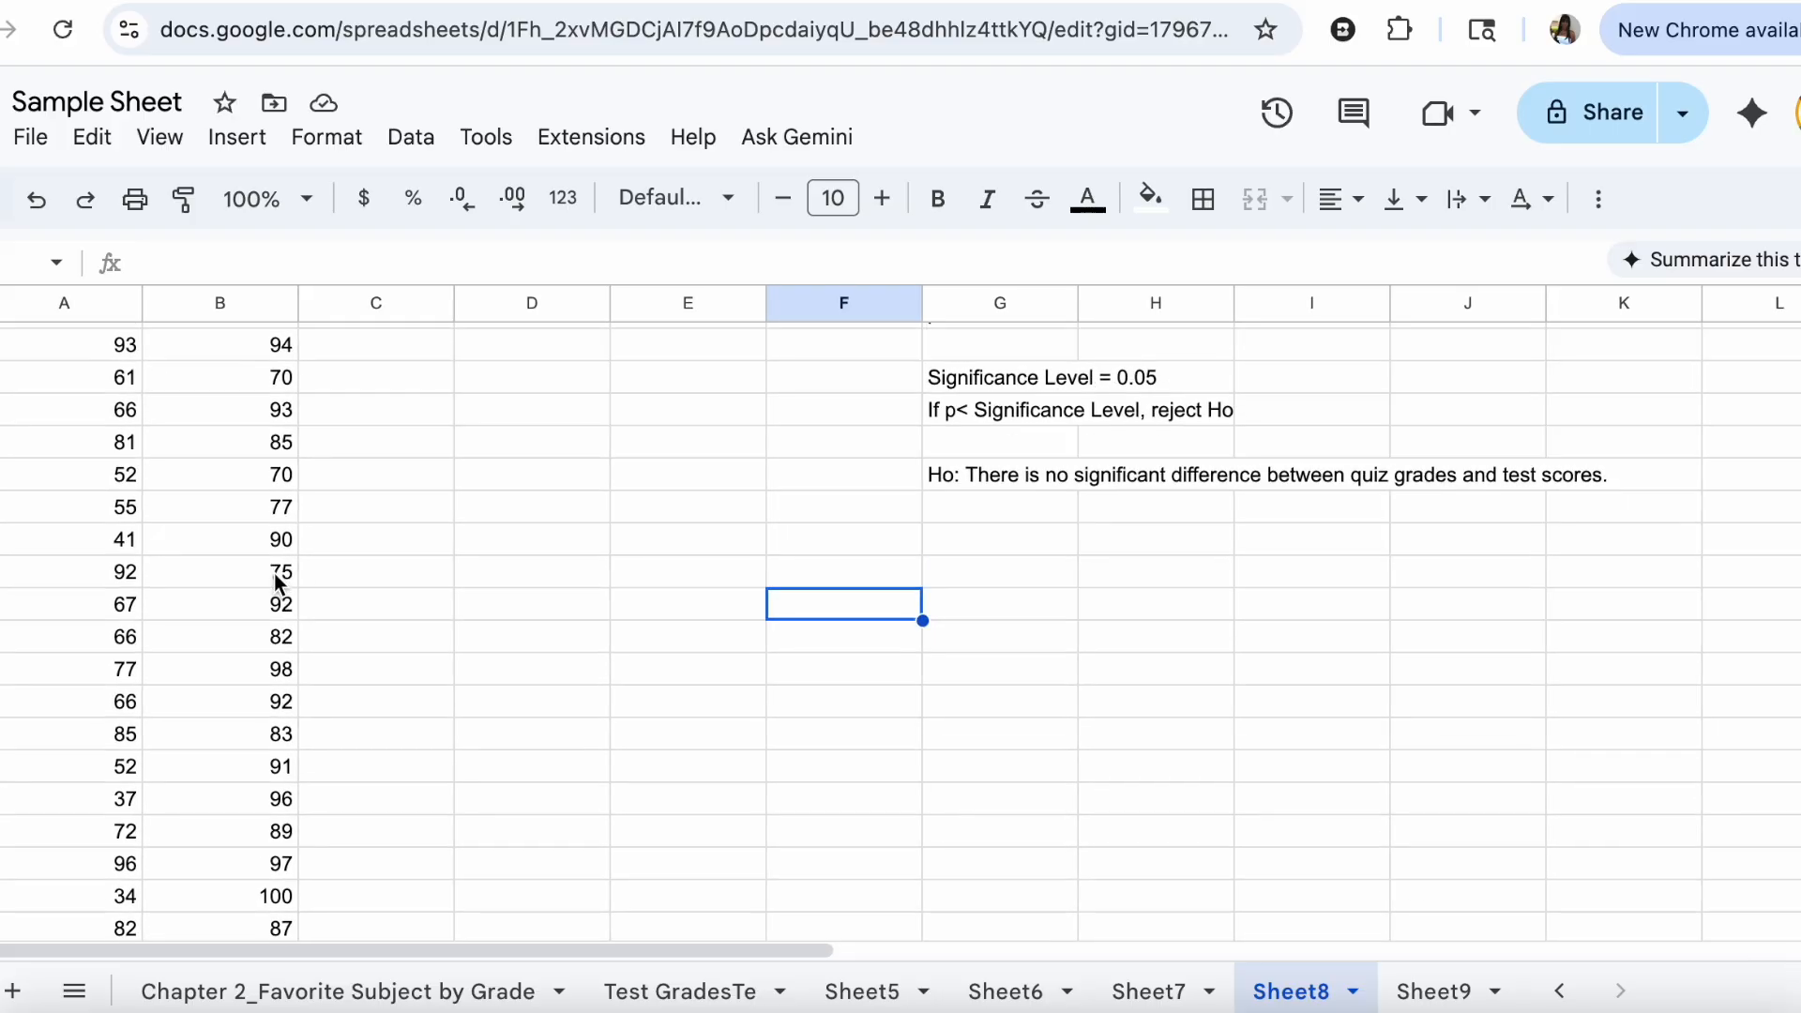
# Step: Begin a TTEST formula in H3 with quiz grades A2:A31 as the first range and test grades B2:B31 as the second
pyautogui.scroll(-1, 278, 576)
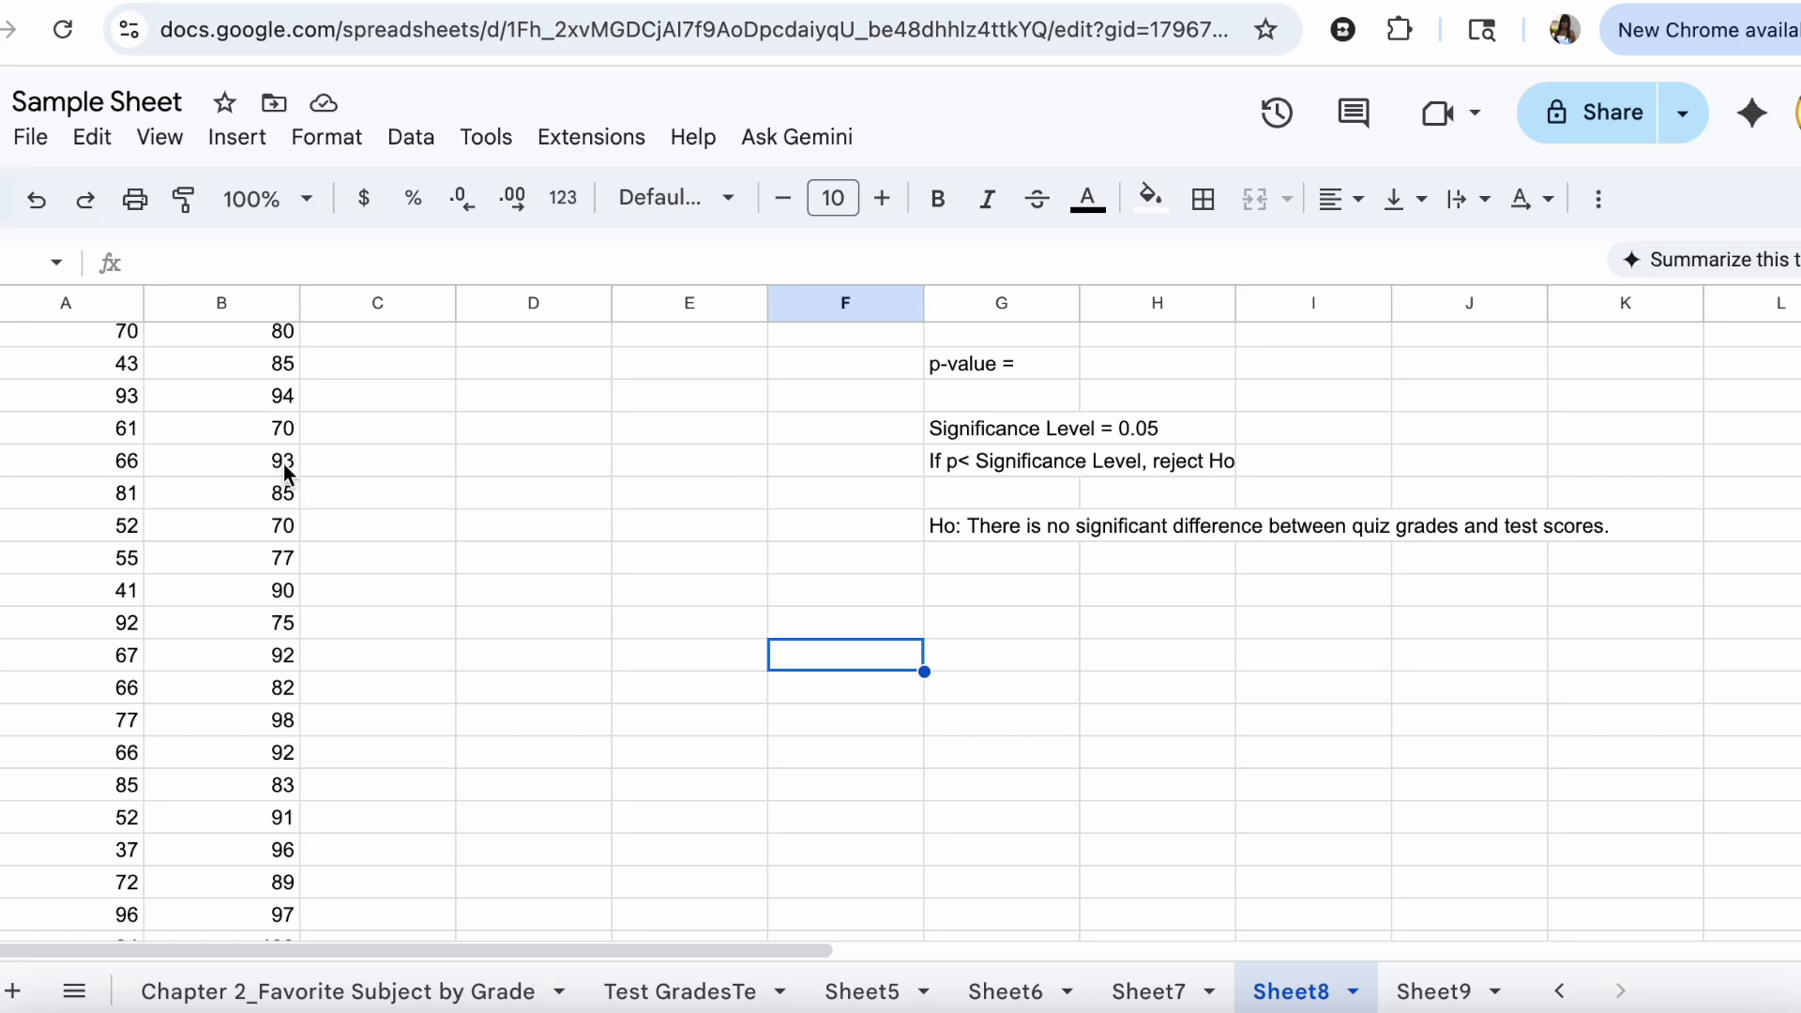
pyautogui.scroll(1, 286, 479)
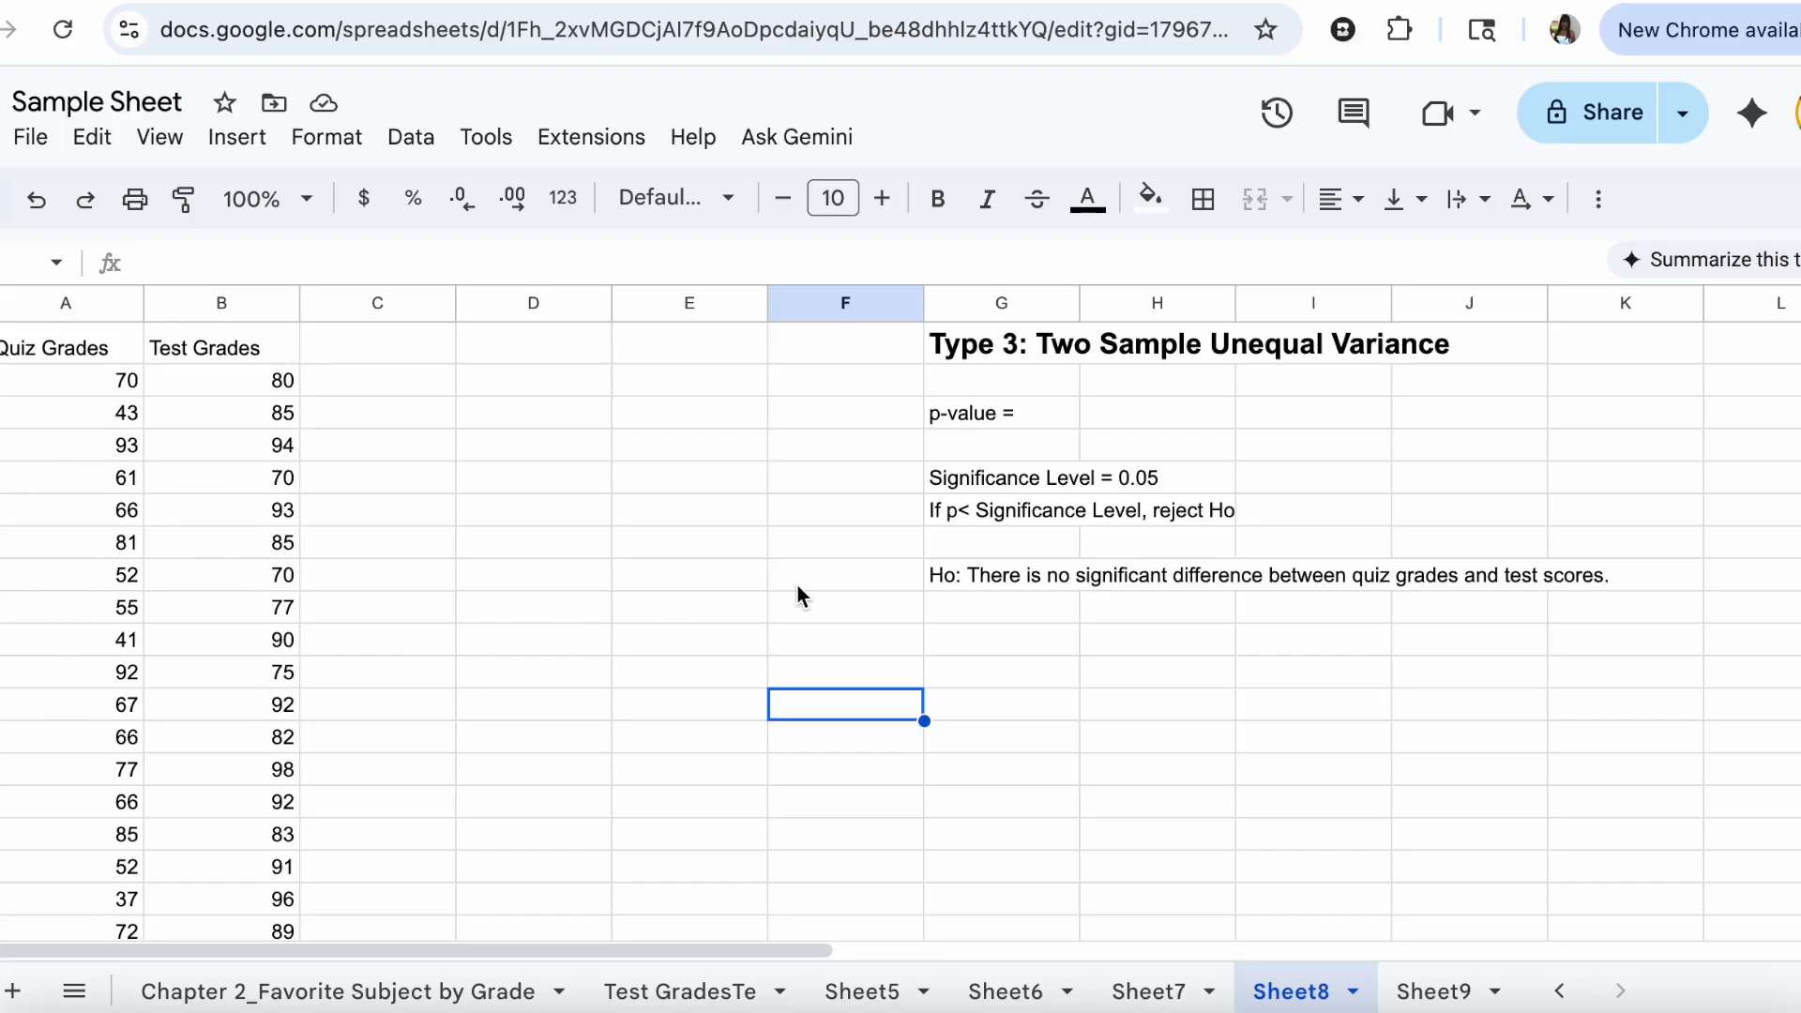
pyautogui.click(1146, 411)
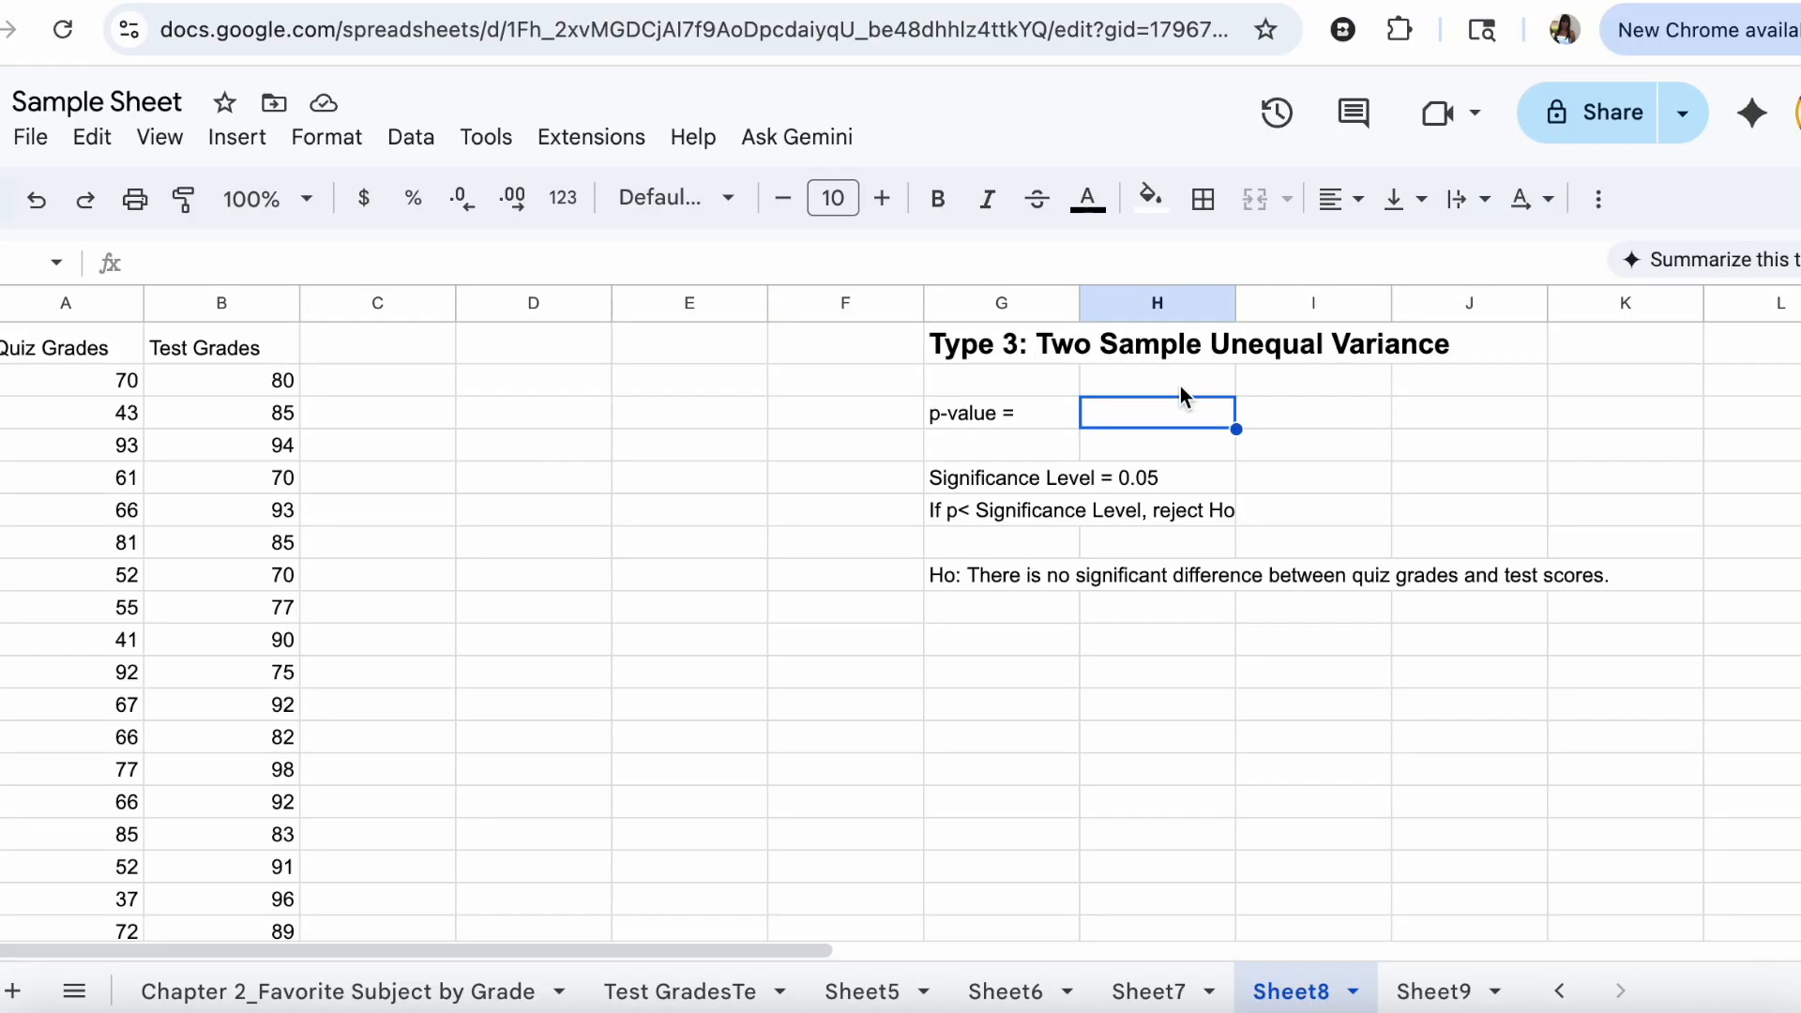
pyautogui.write('=t')
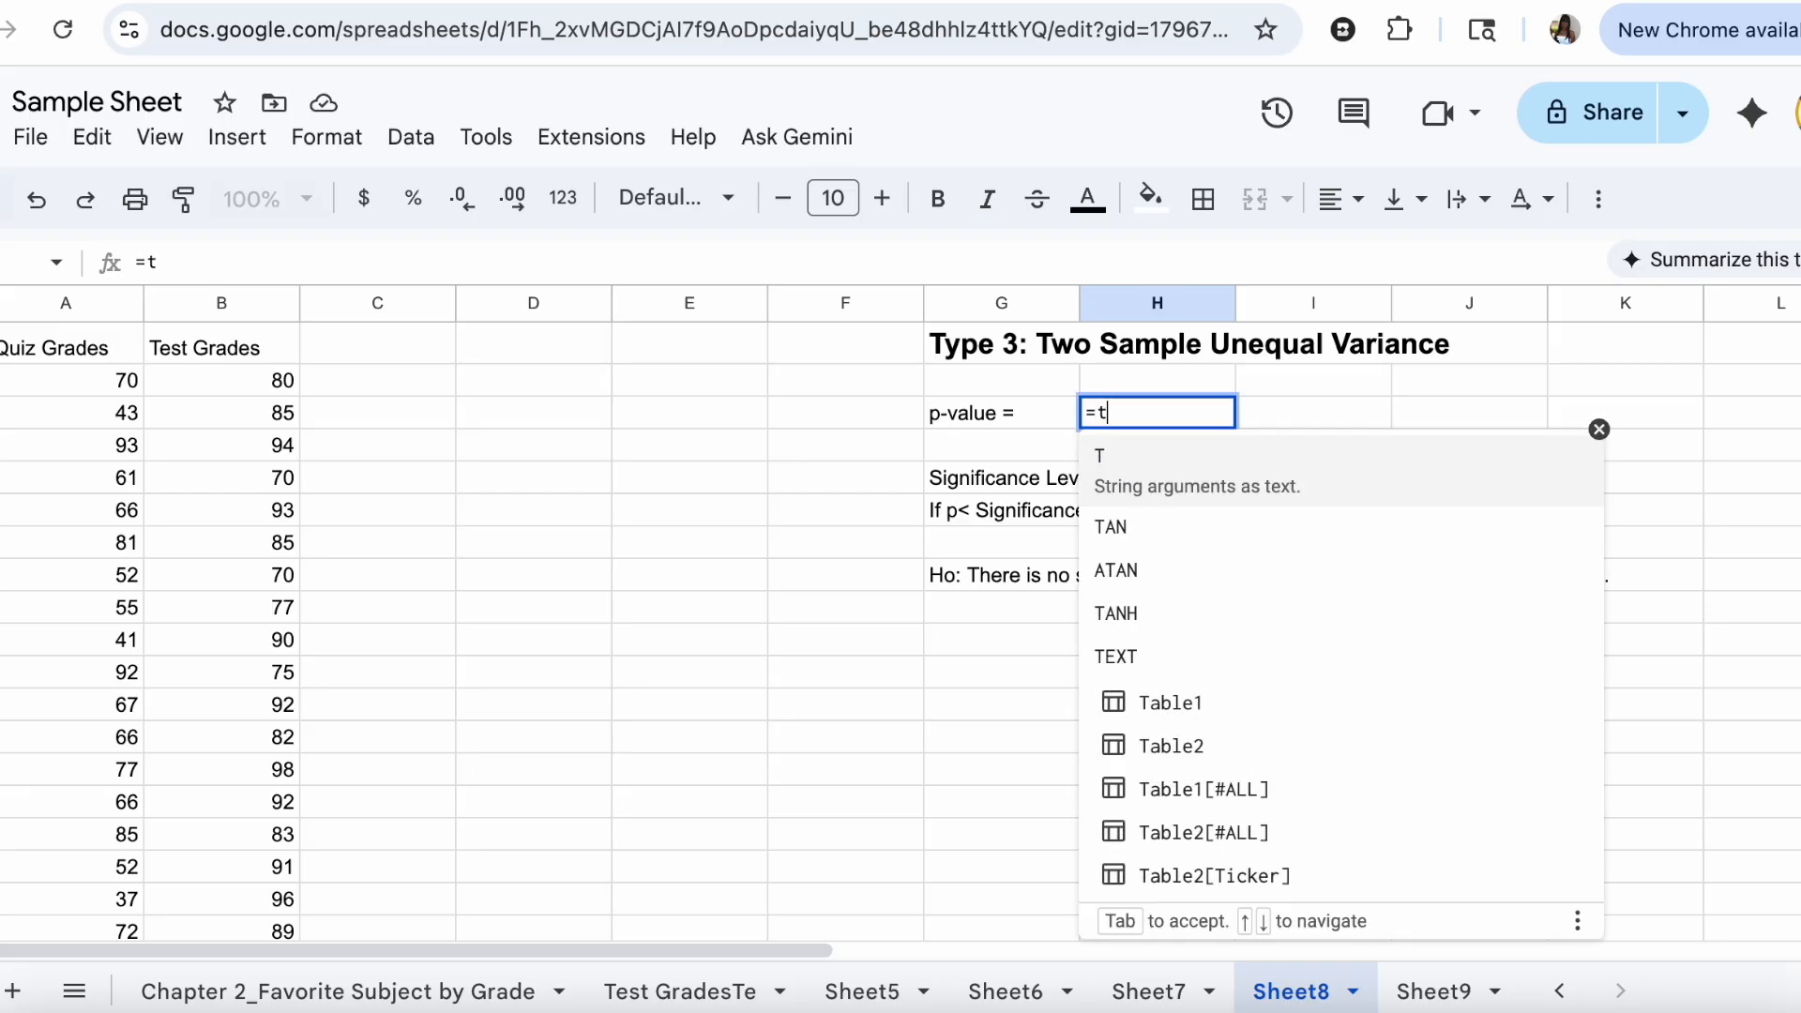
pyautogui.write('test(')
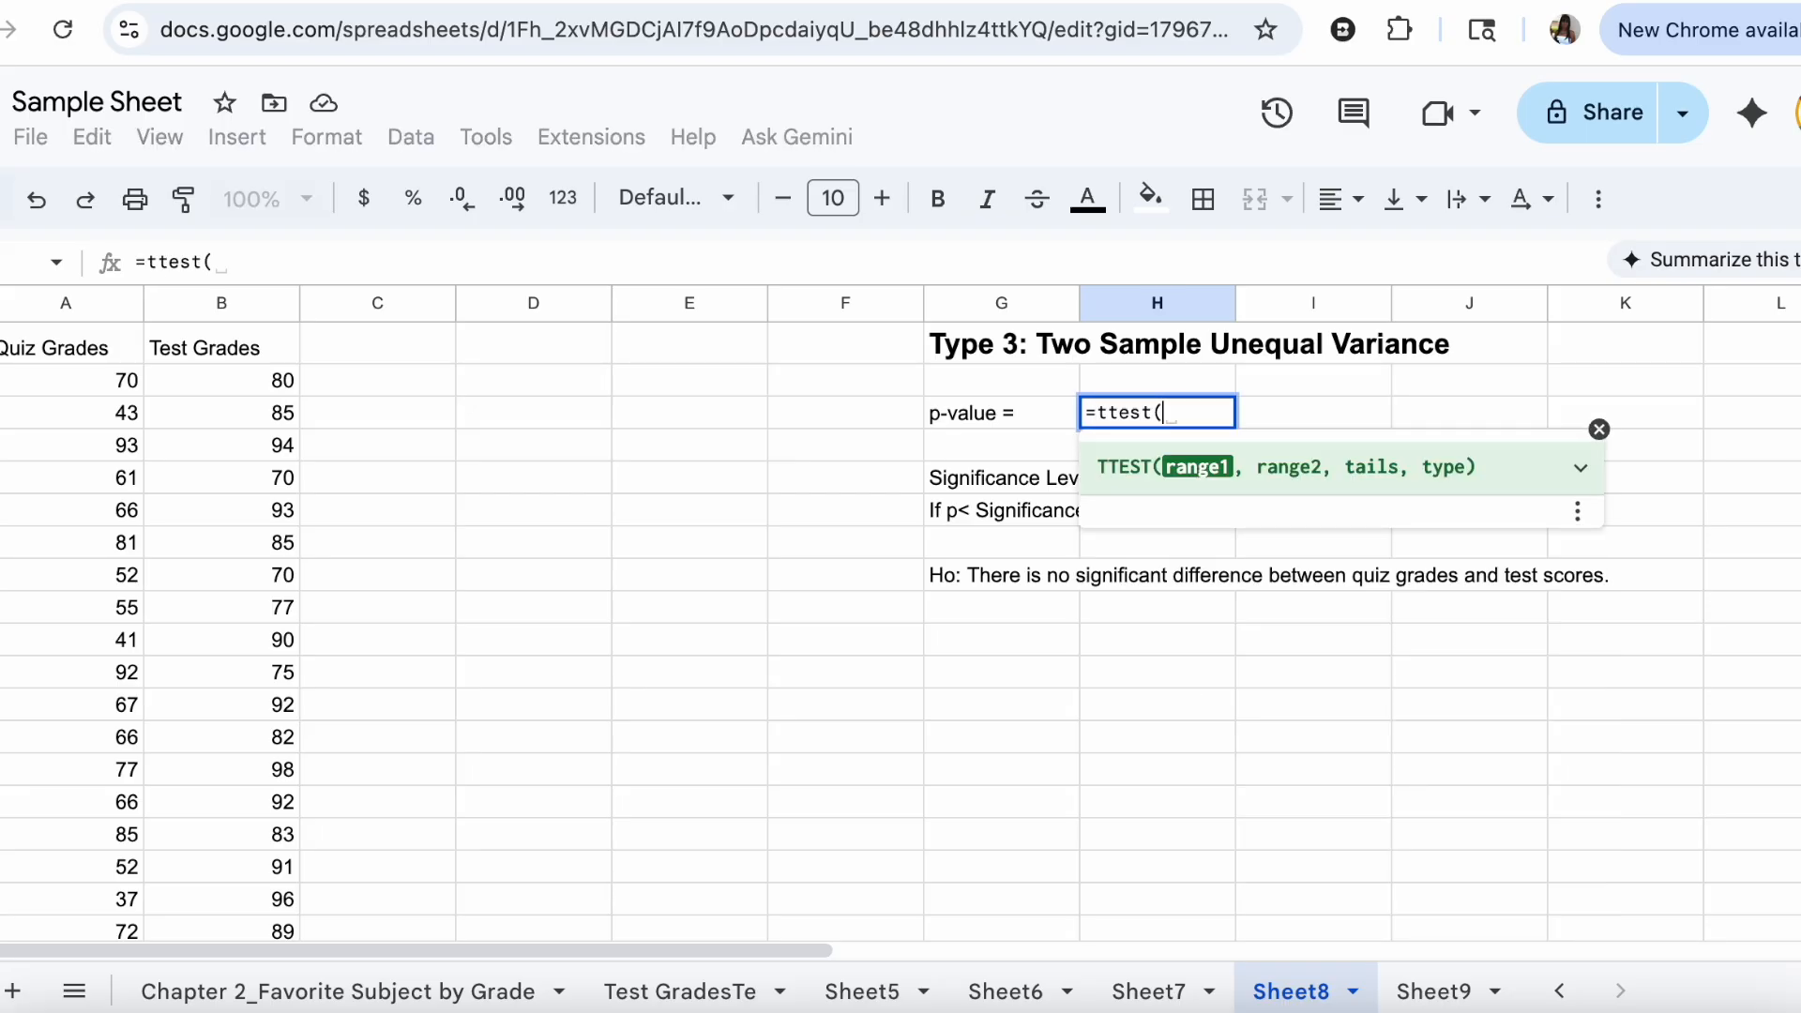
pyautogui.moveTo(40, 390); pyautogui.dragTo(108, 346)
pyautogui.write(',')
pyautogui.scroll(10, 151, 563)
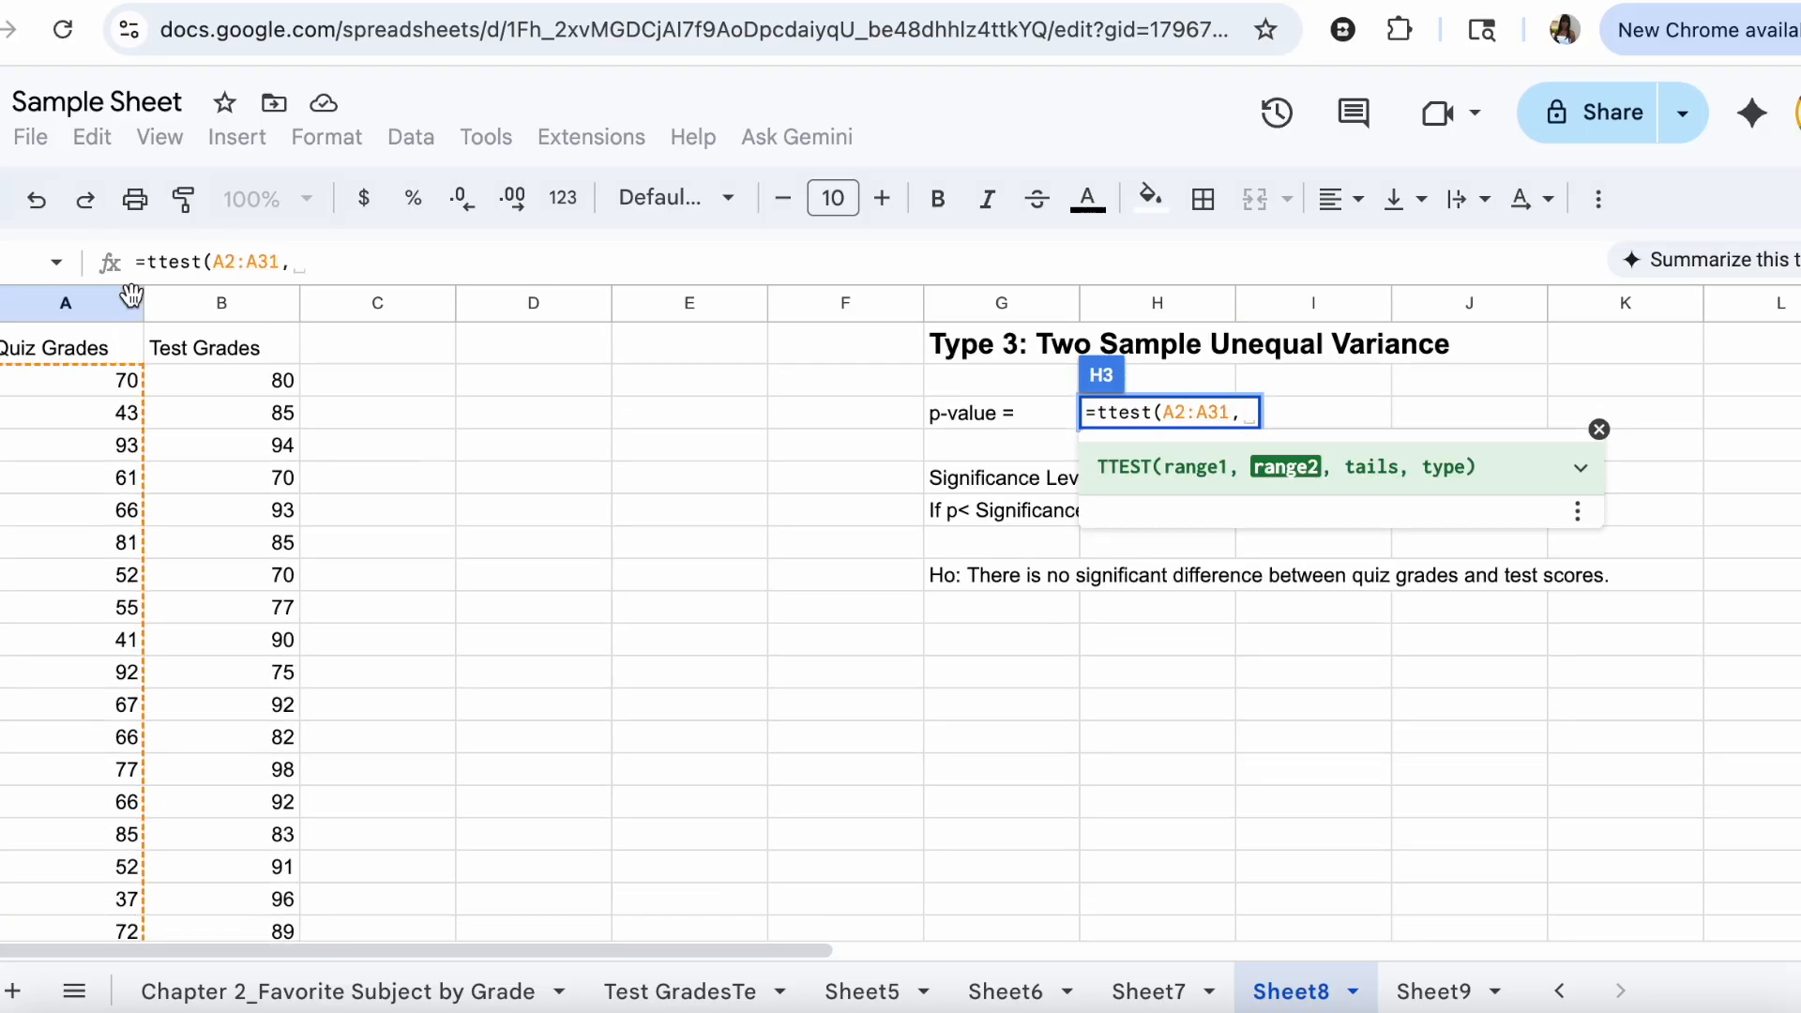
pyautogui.click(219, 382)
pyautogui.moveTo(218, 382); pyautogui.dragTo(254, 802)
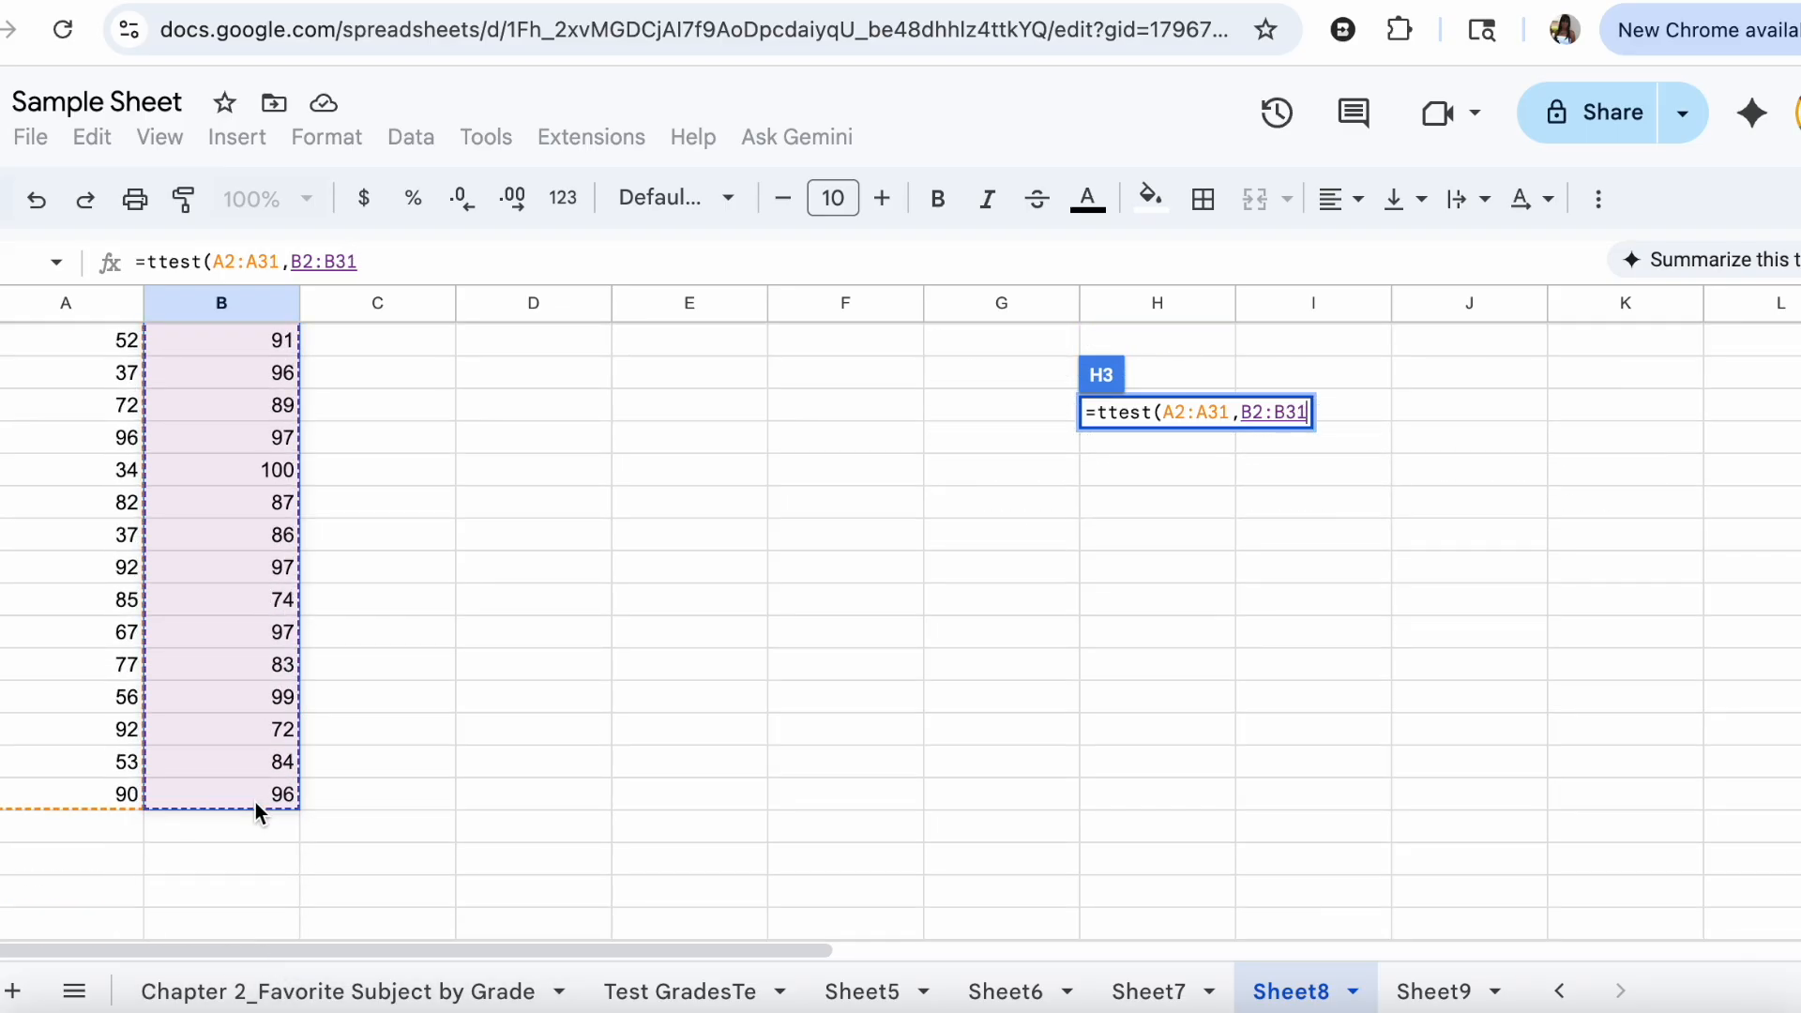
# Step: Complete the H3 formula with 2 tails and type 3 for unequal variance
pyautogui.write(',')
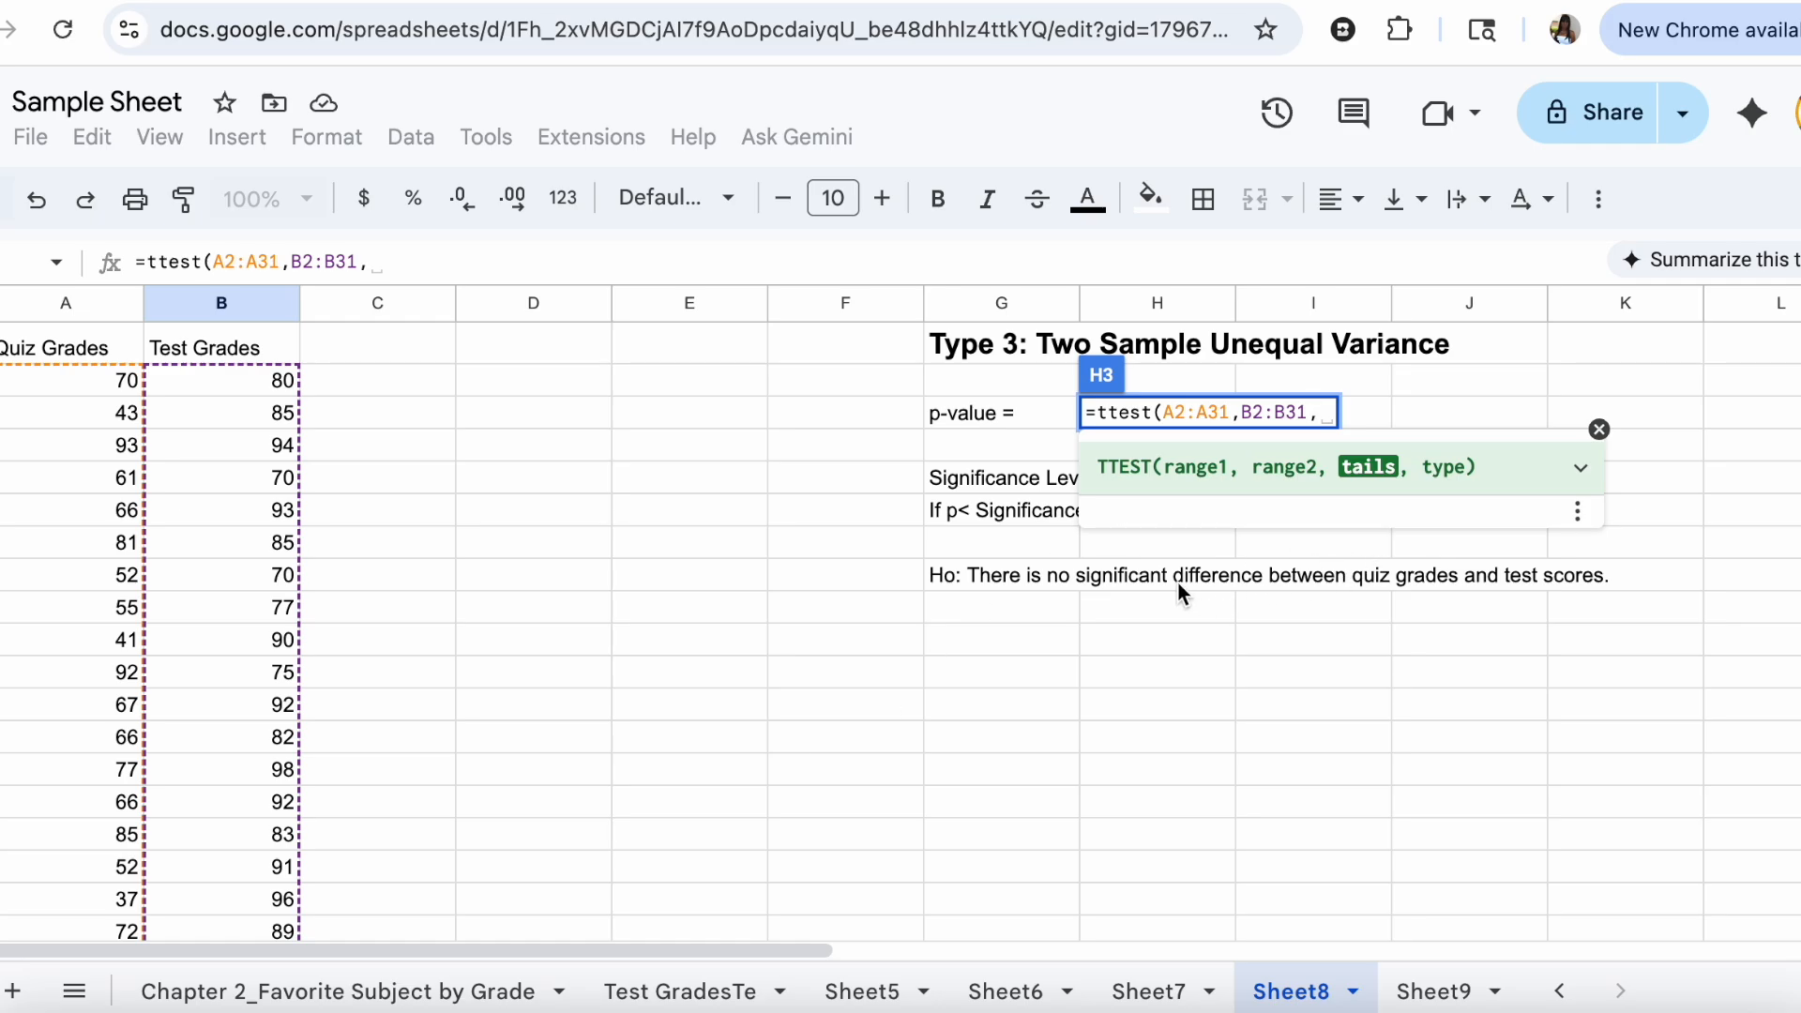
pyautogui.write('2')
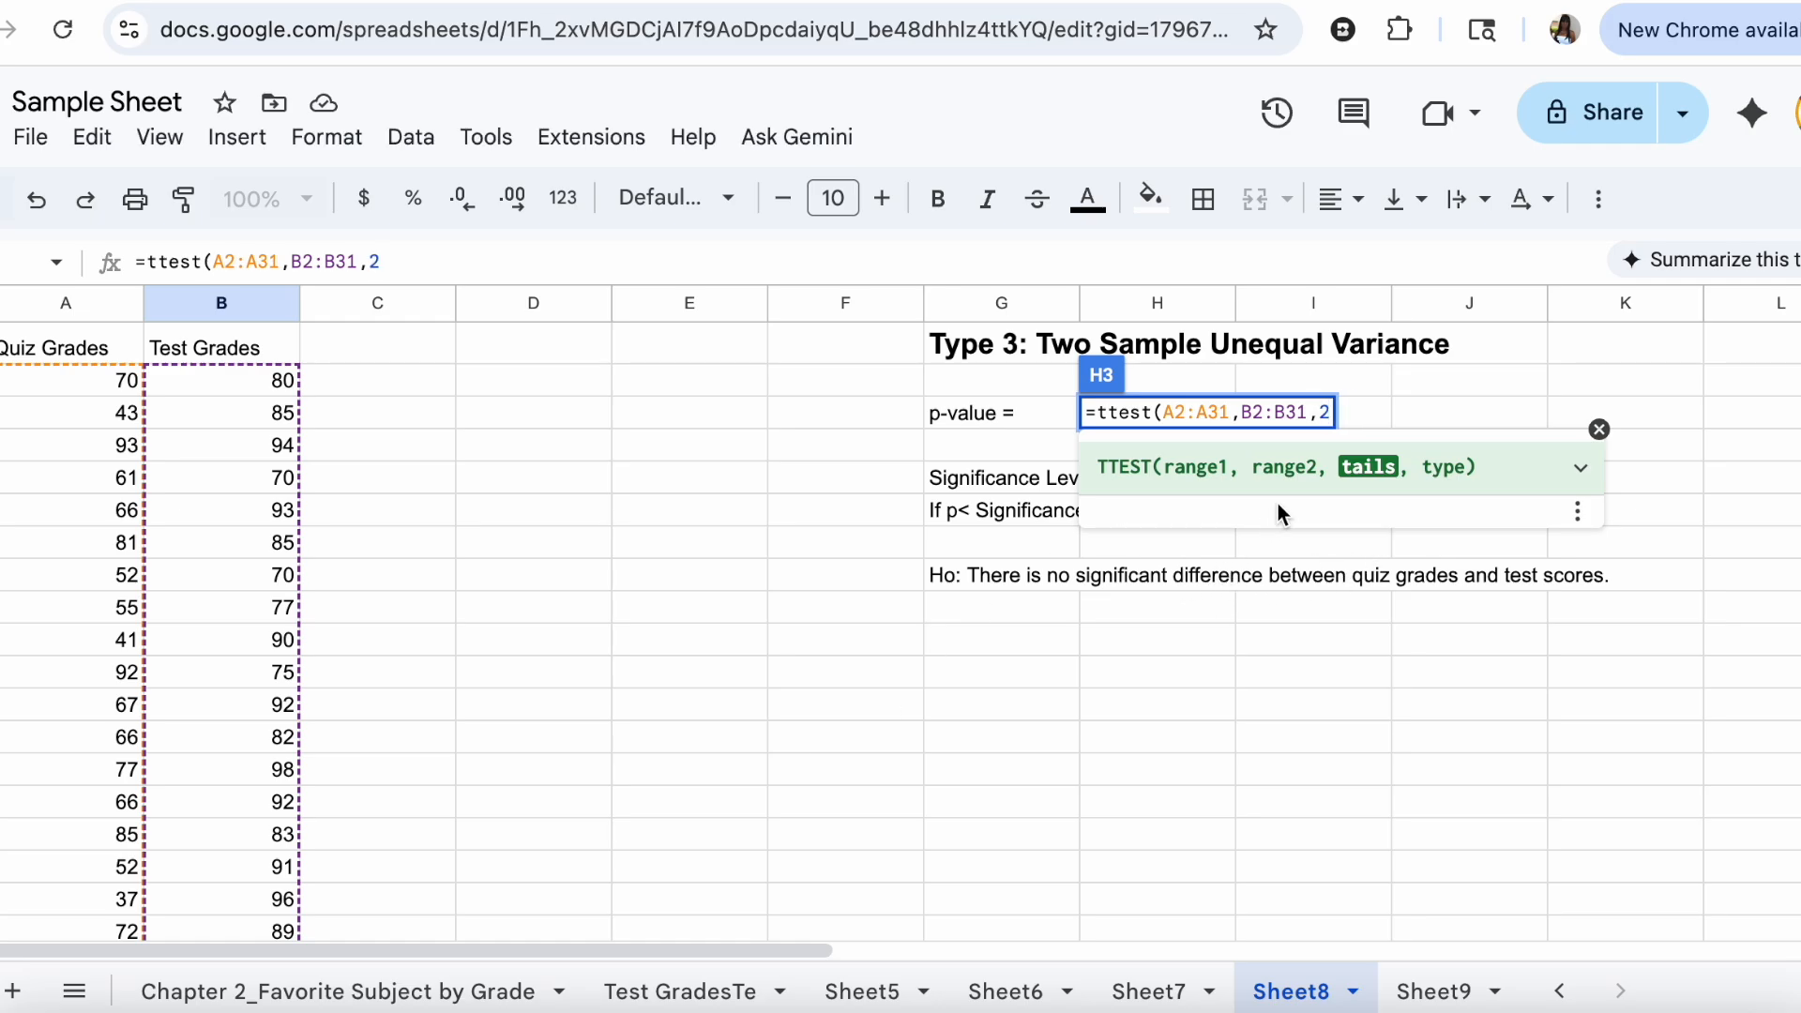
pyautogui.write(',')
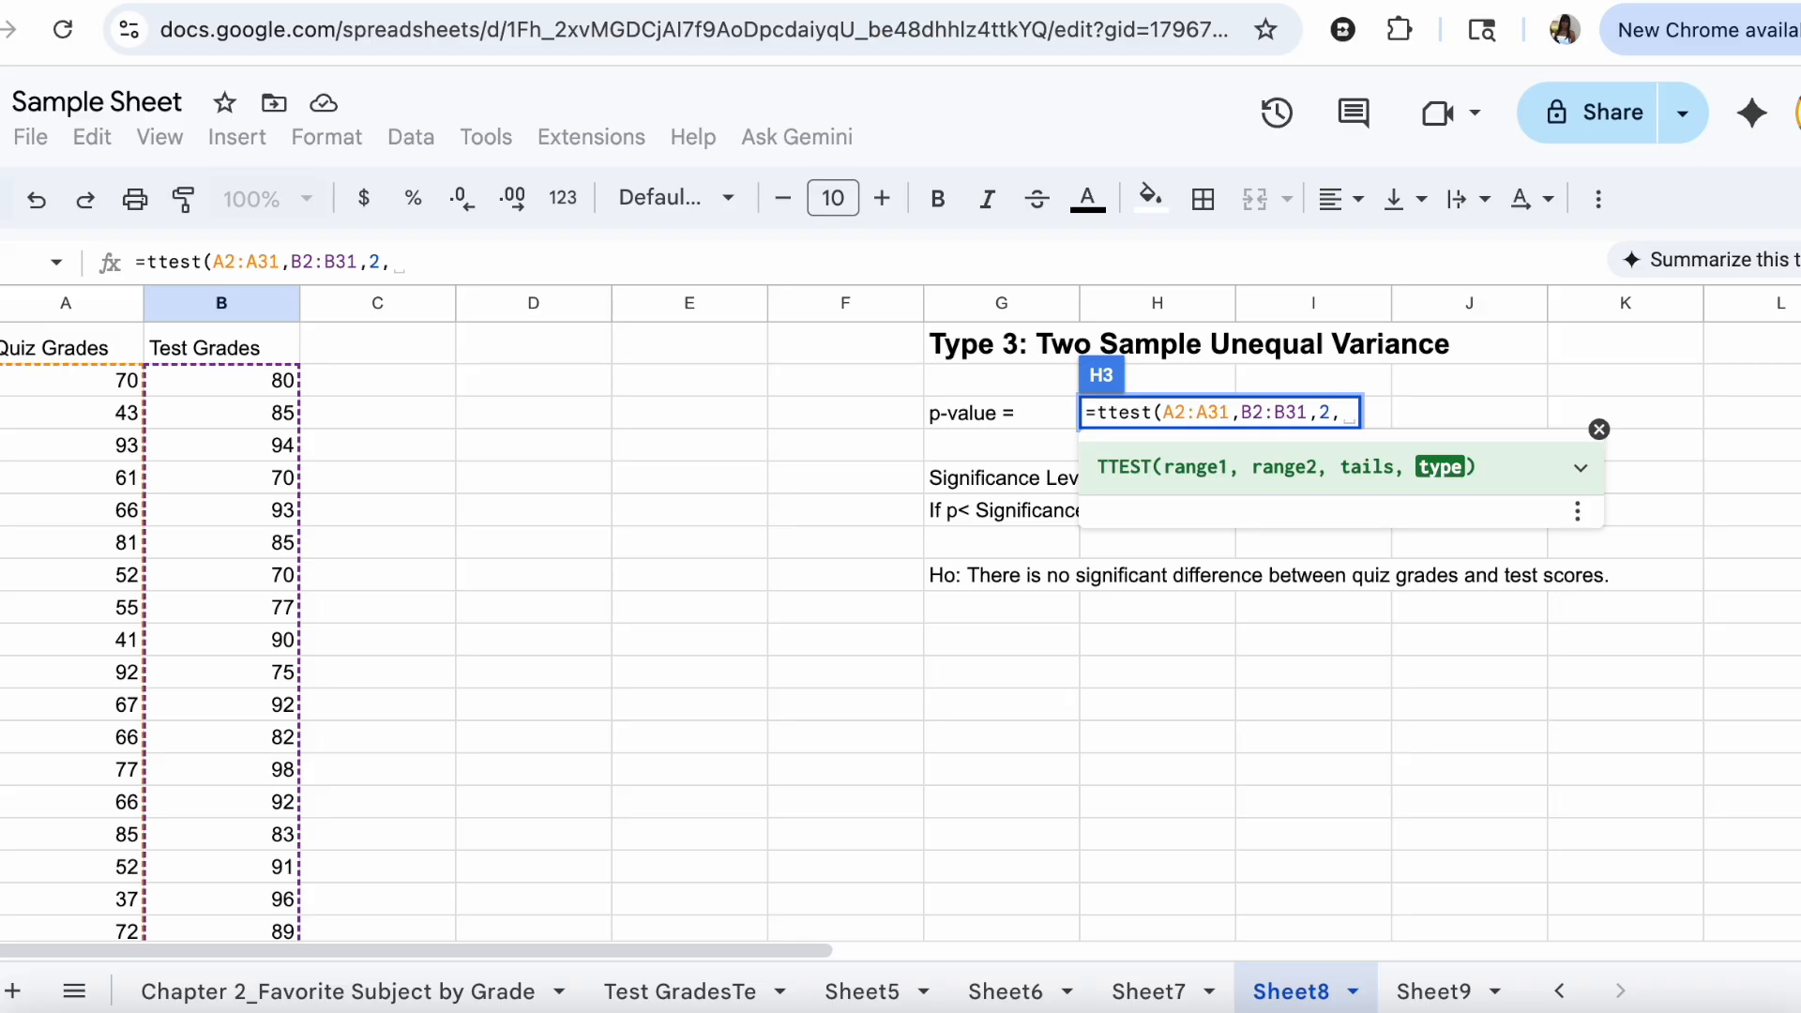
pyautogui.write('3')
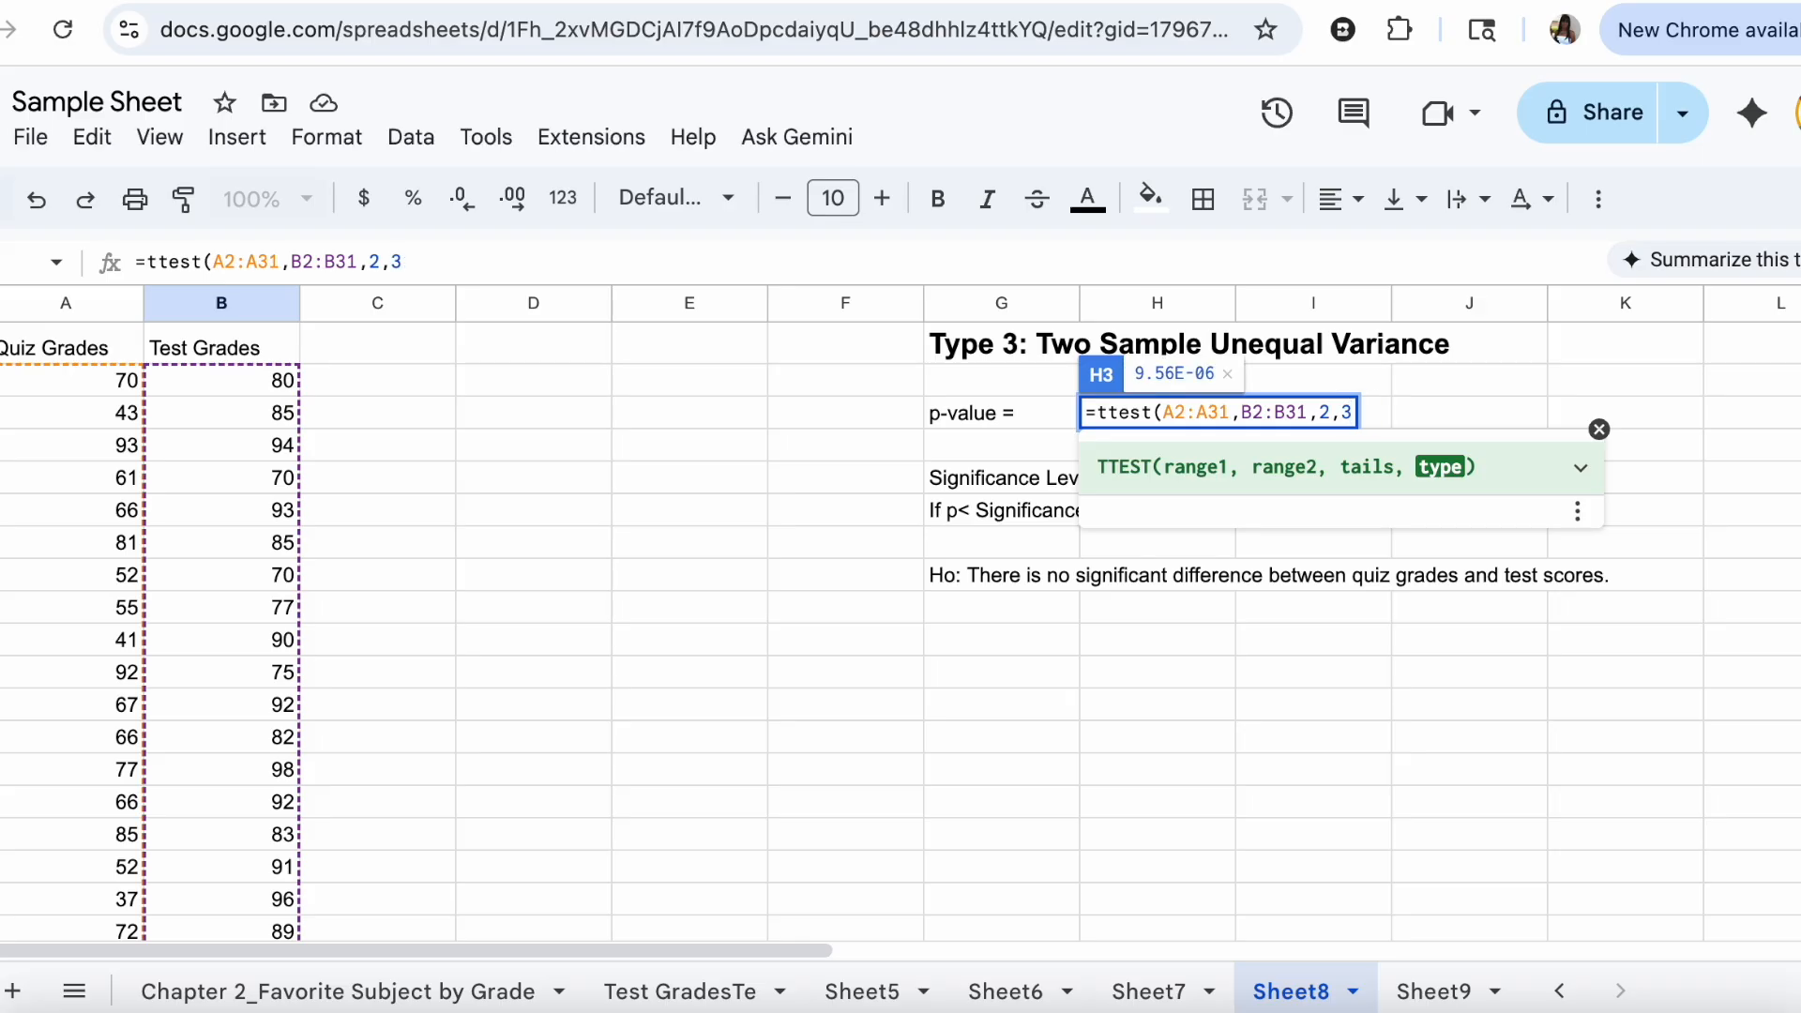
pyautogui.press('Return')
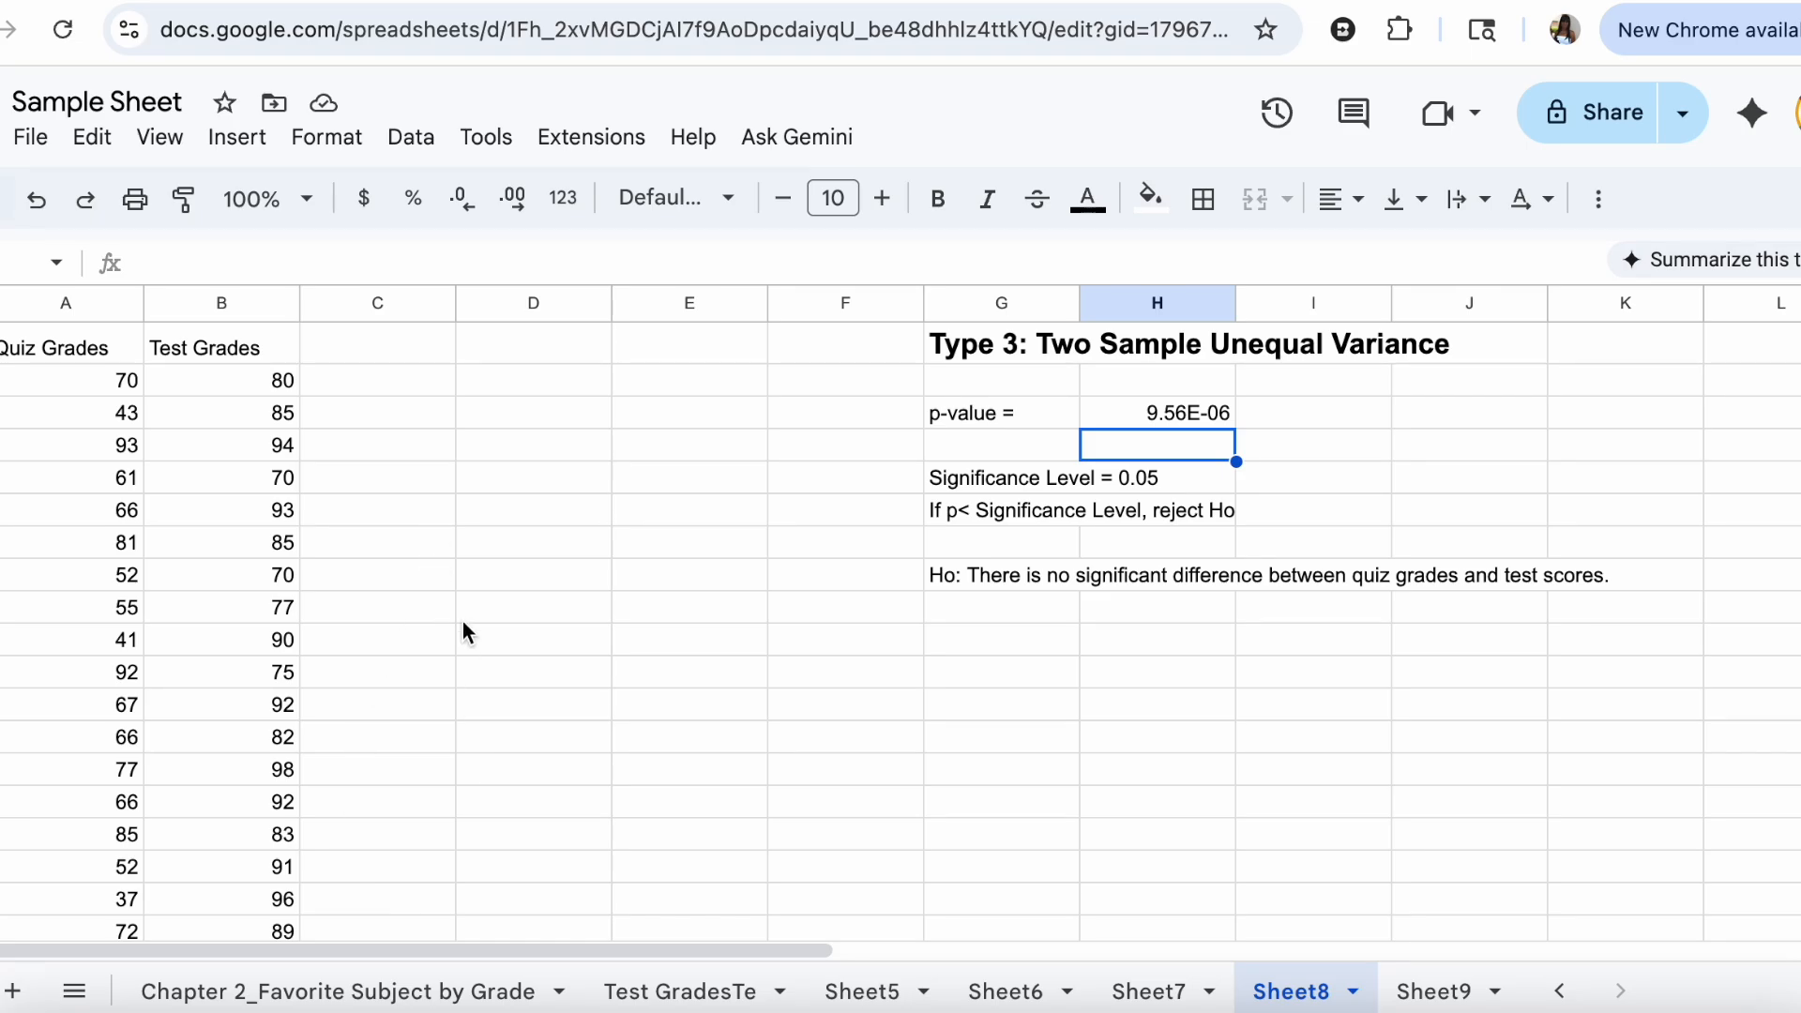
# Step: Open Sheet9 and enter the heading School Grades in B1, beside Test Grades
pyautogui.click(1422, 994)
pyautogui.scroll(1, 1013, 508)
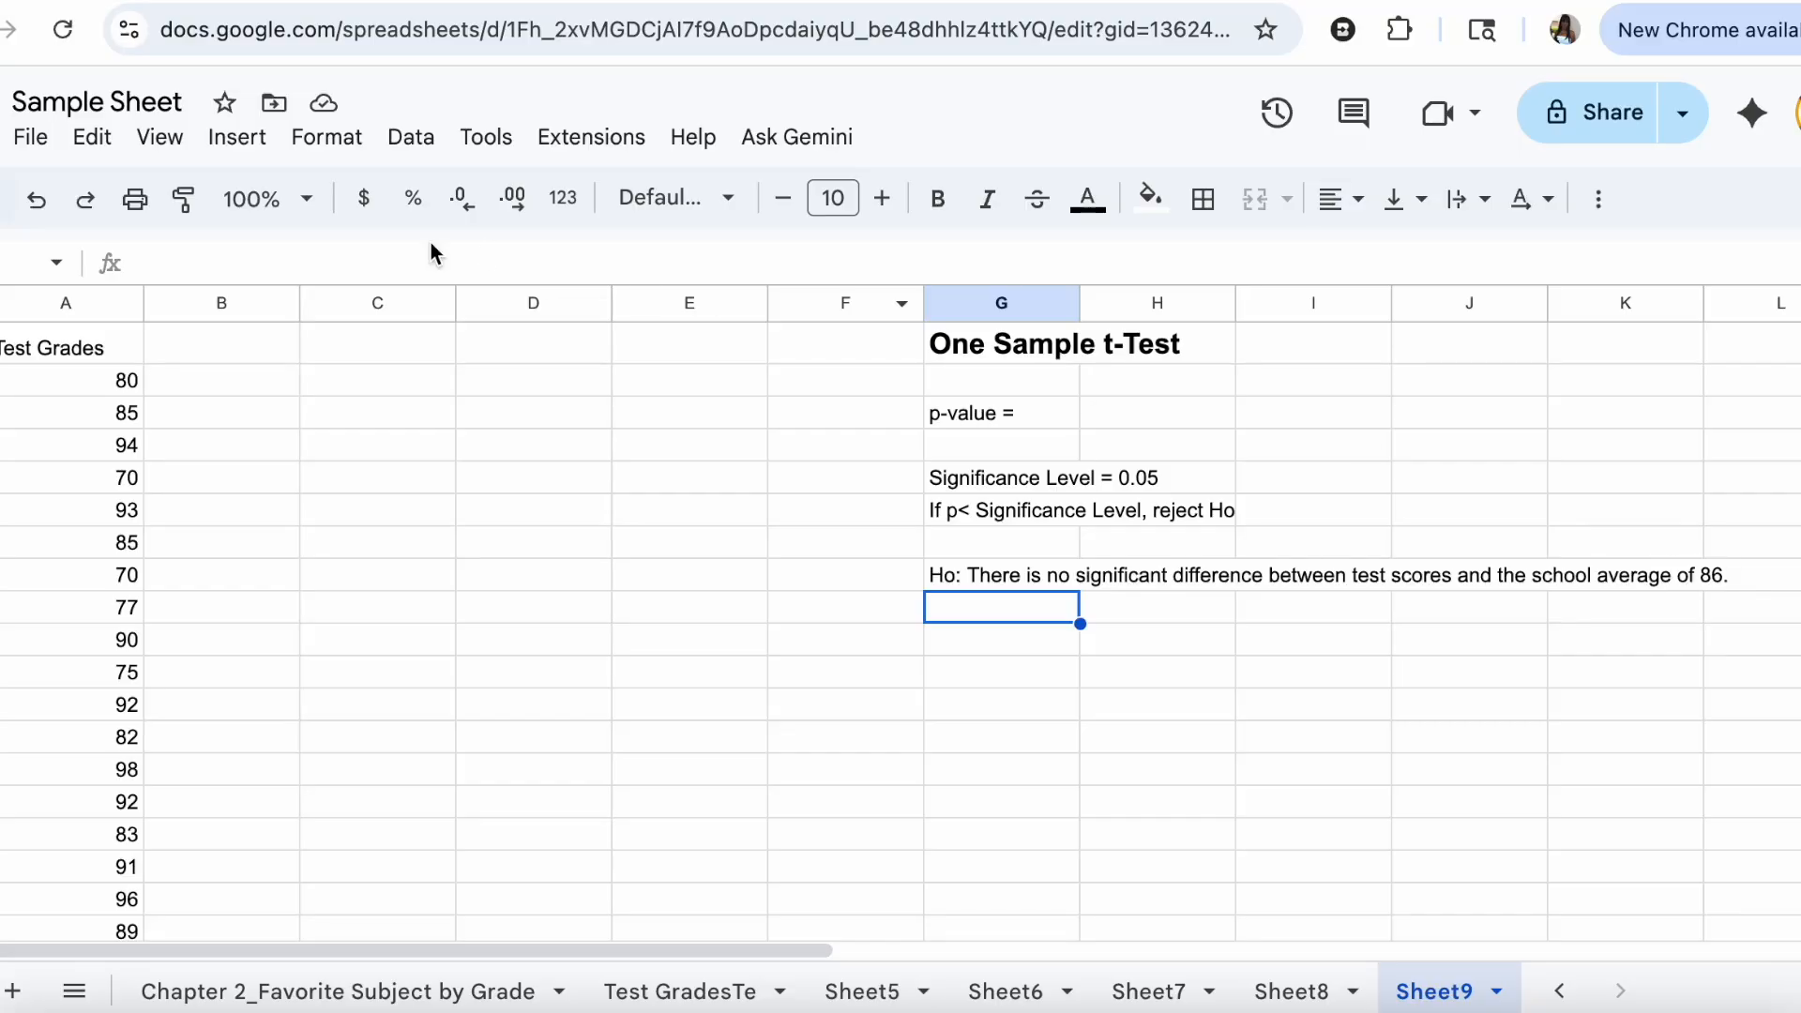
pyautogui.click(215, 349)
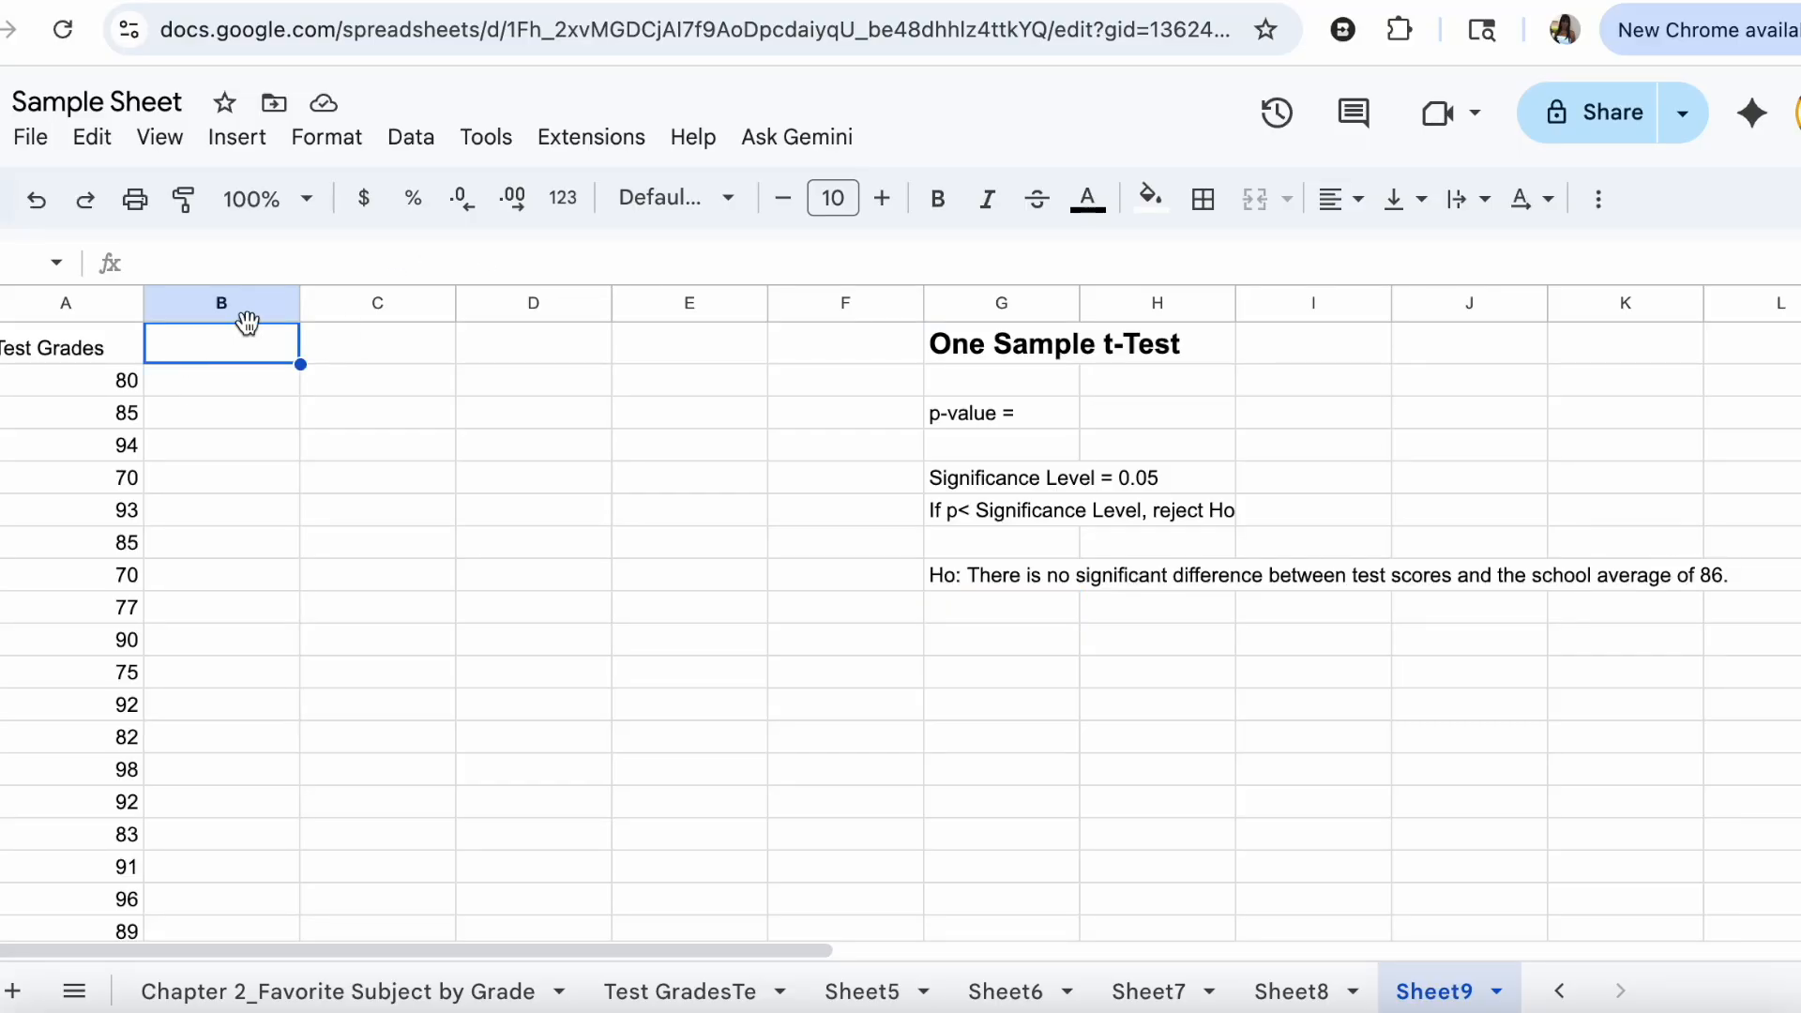
pyautogui.write('Schol')
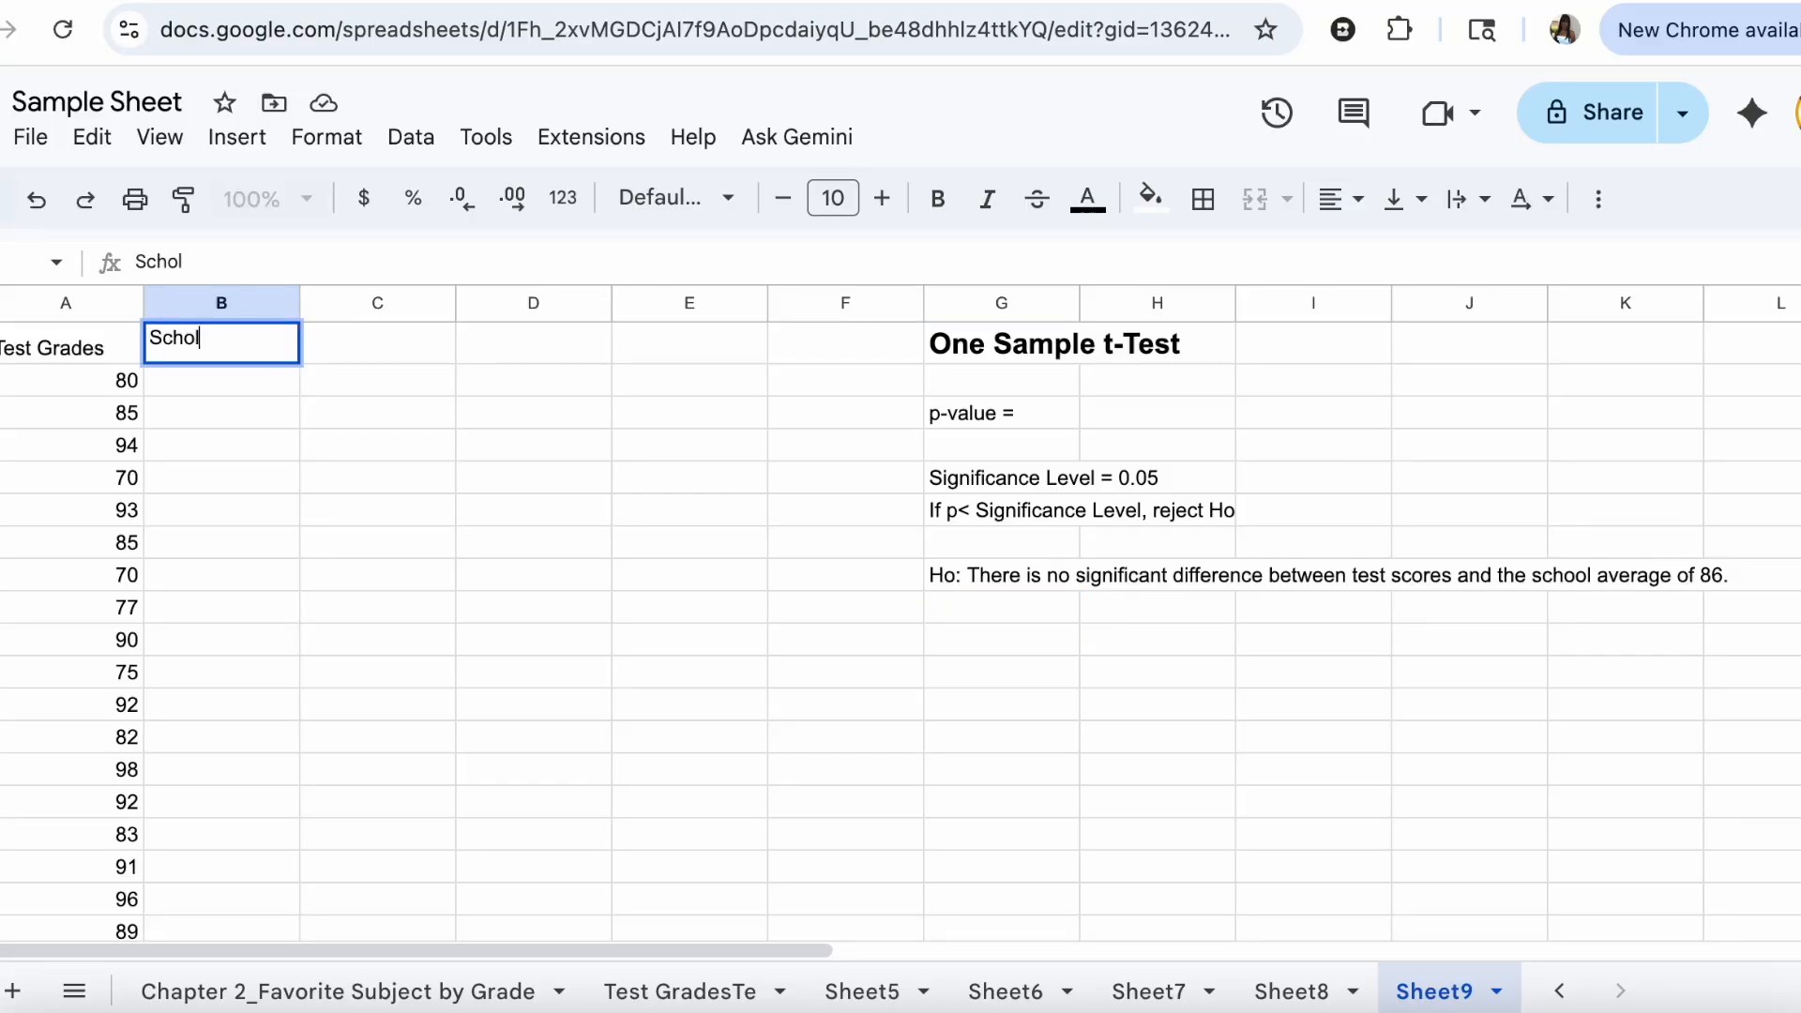
pyautogui.press('BackSpace')
pyautogui.write('o ')
pyautogui.write('l Grades')
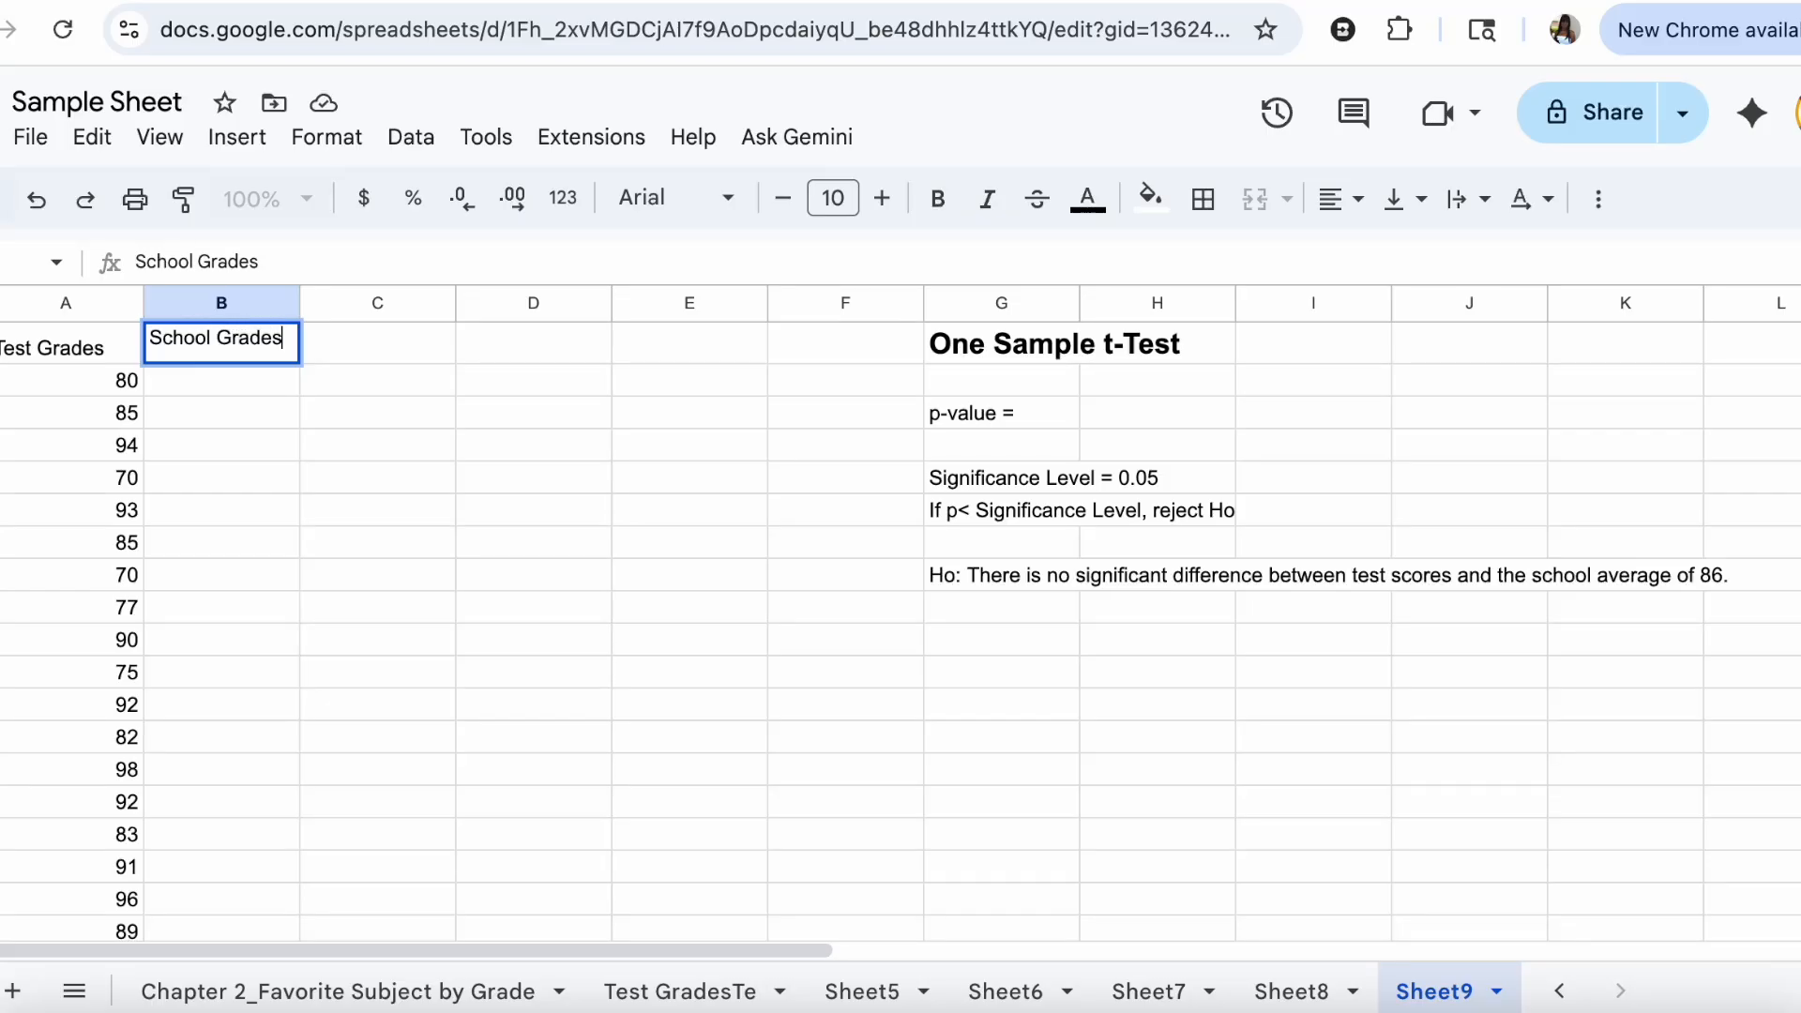
pyautogui.press('Return')
# Step: Enter the school average 86 in B2 and fill it down the School Grades column to B31
pyautogui.write('86')
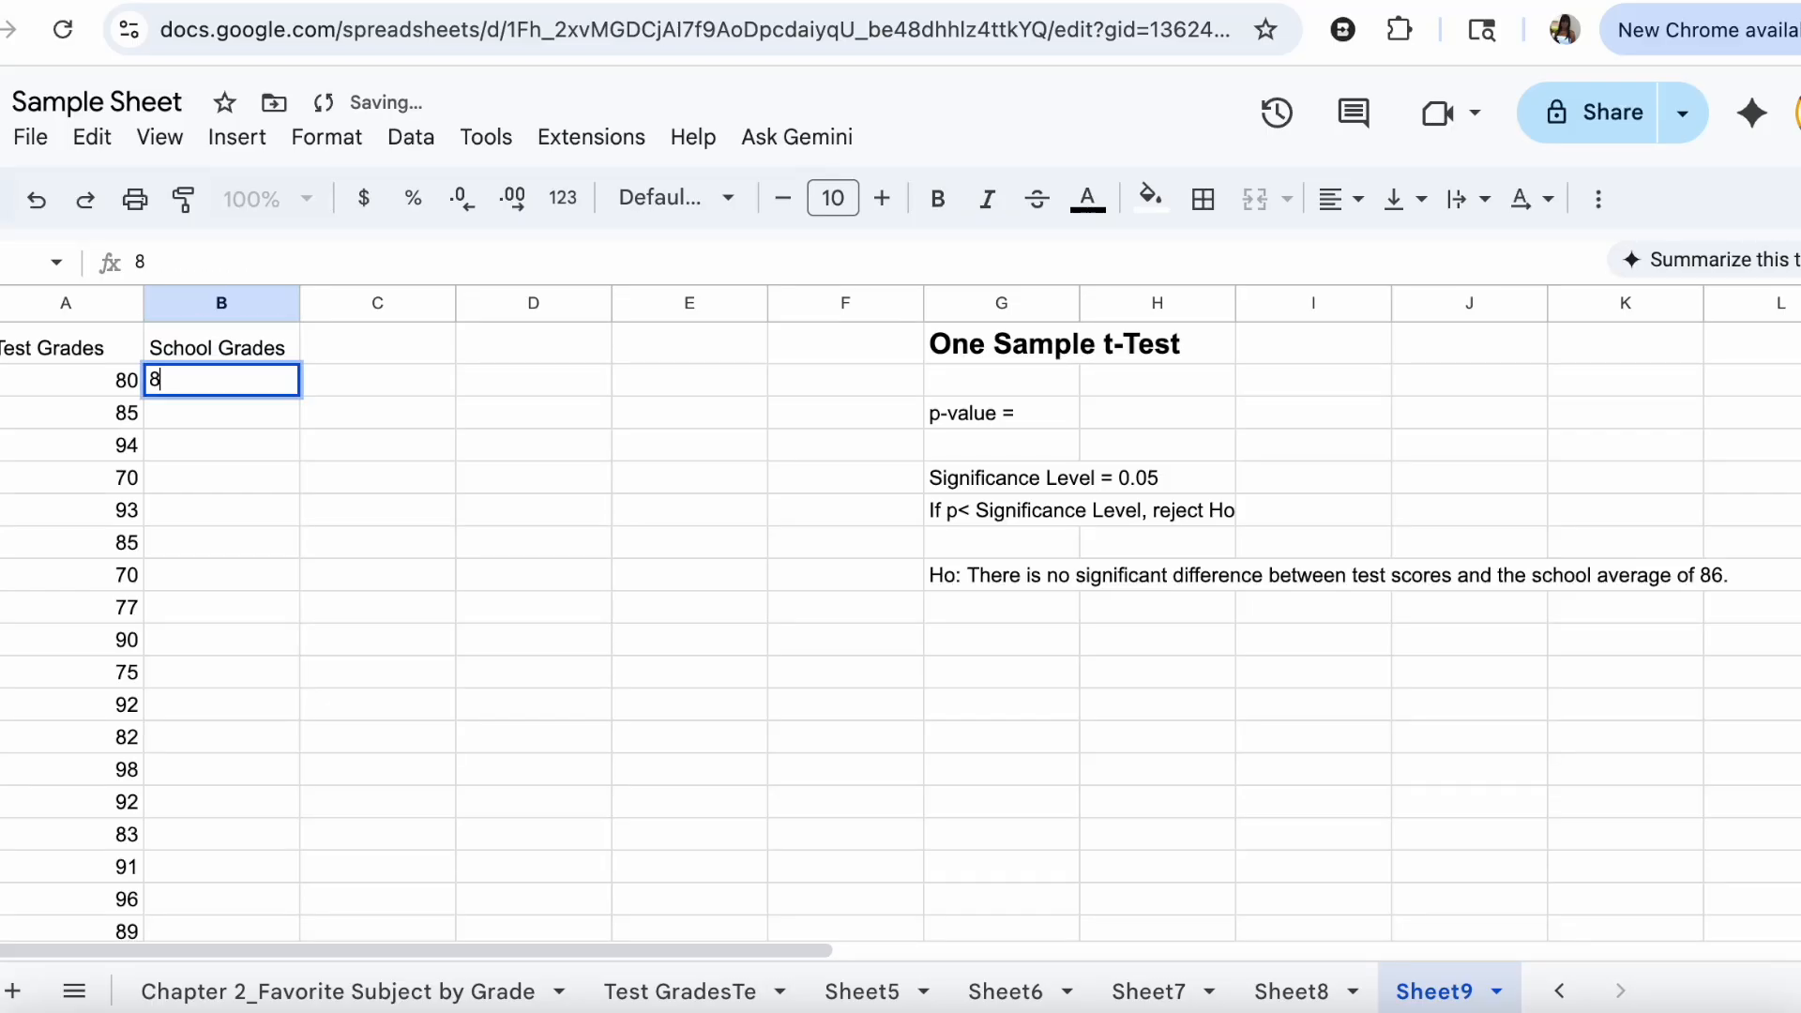
pyautogui.click(356, 410)
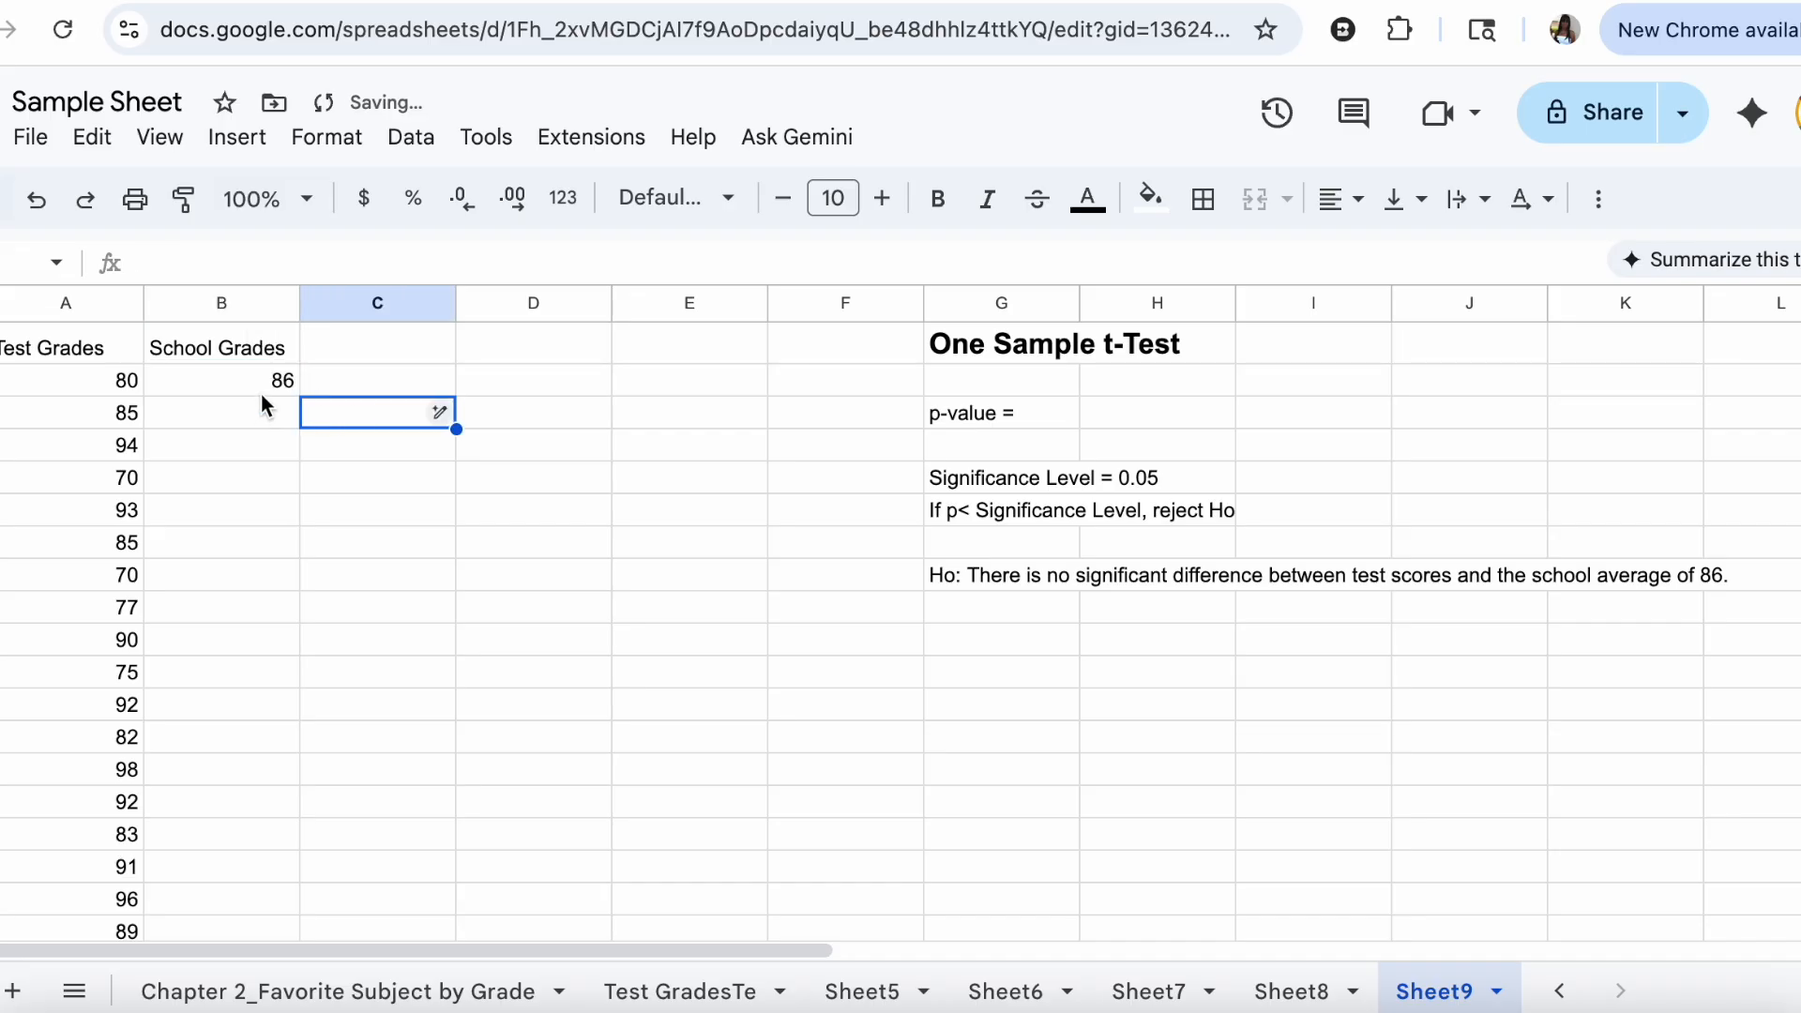
pyautogui.click(265, 379)
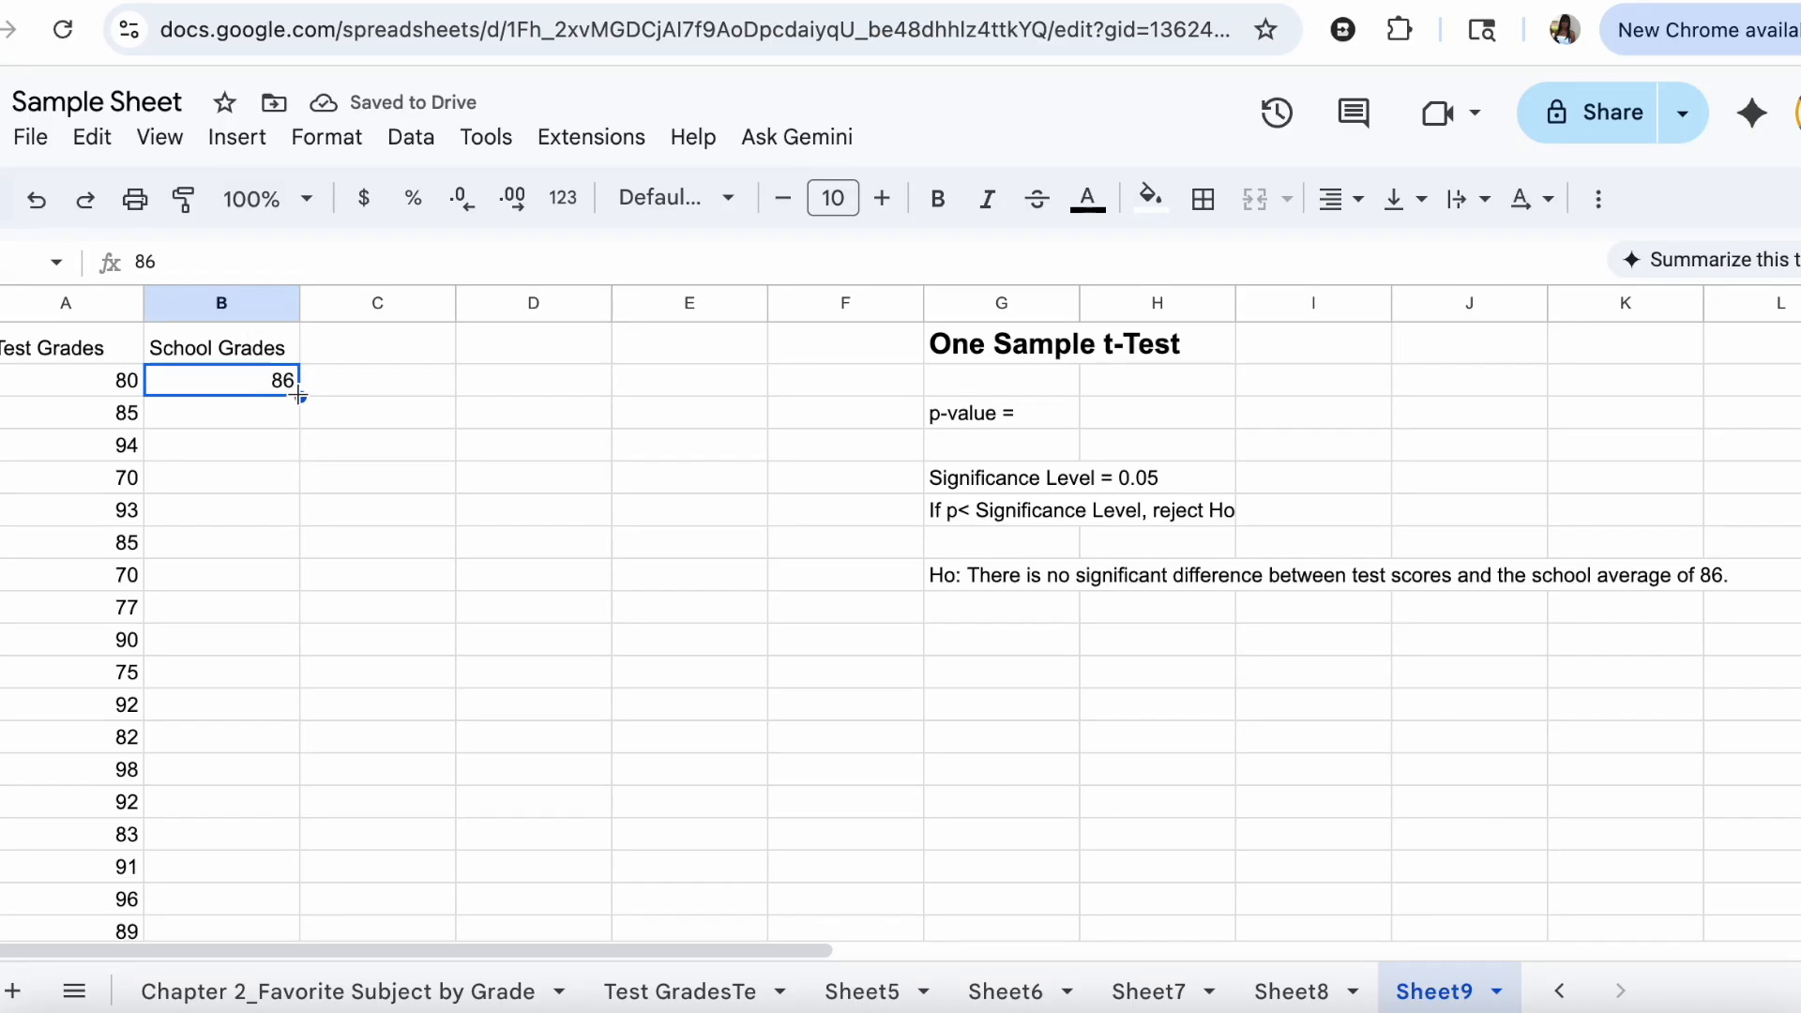
pyautogui.moveTo(298, 396); pyautogui.dragTo(287, 802)
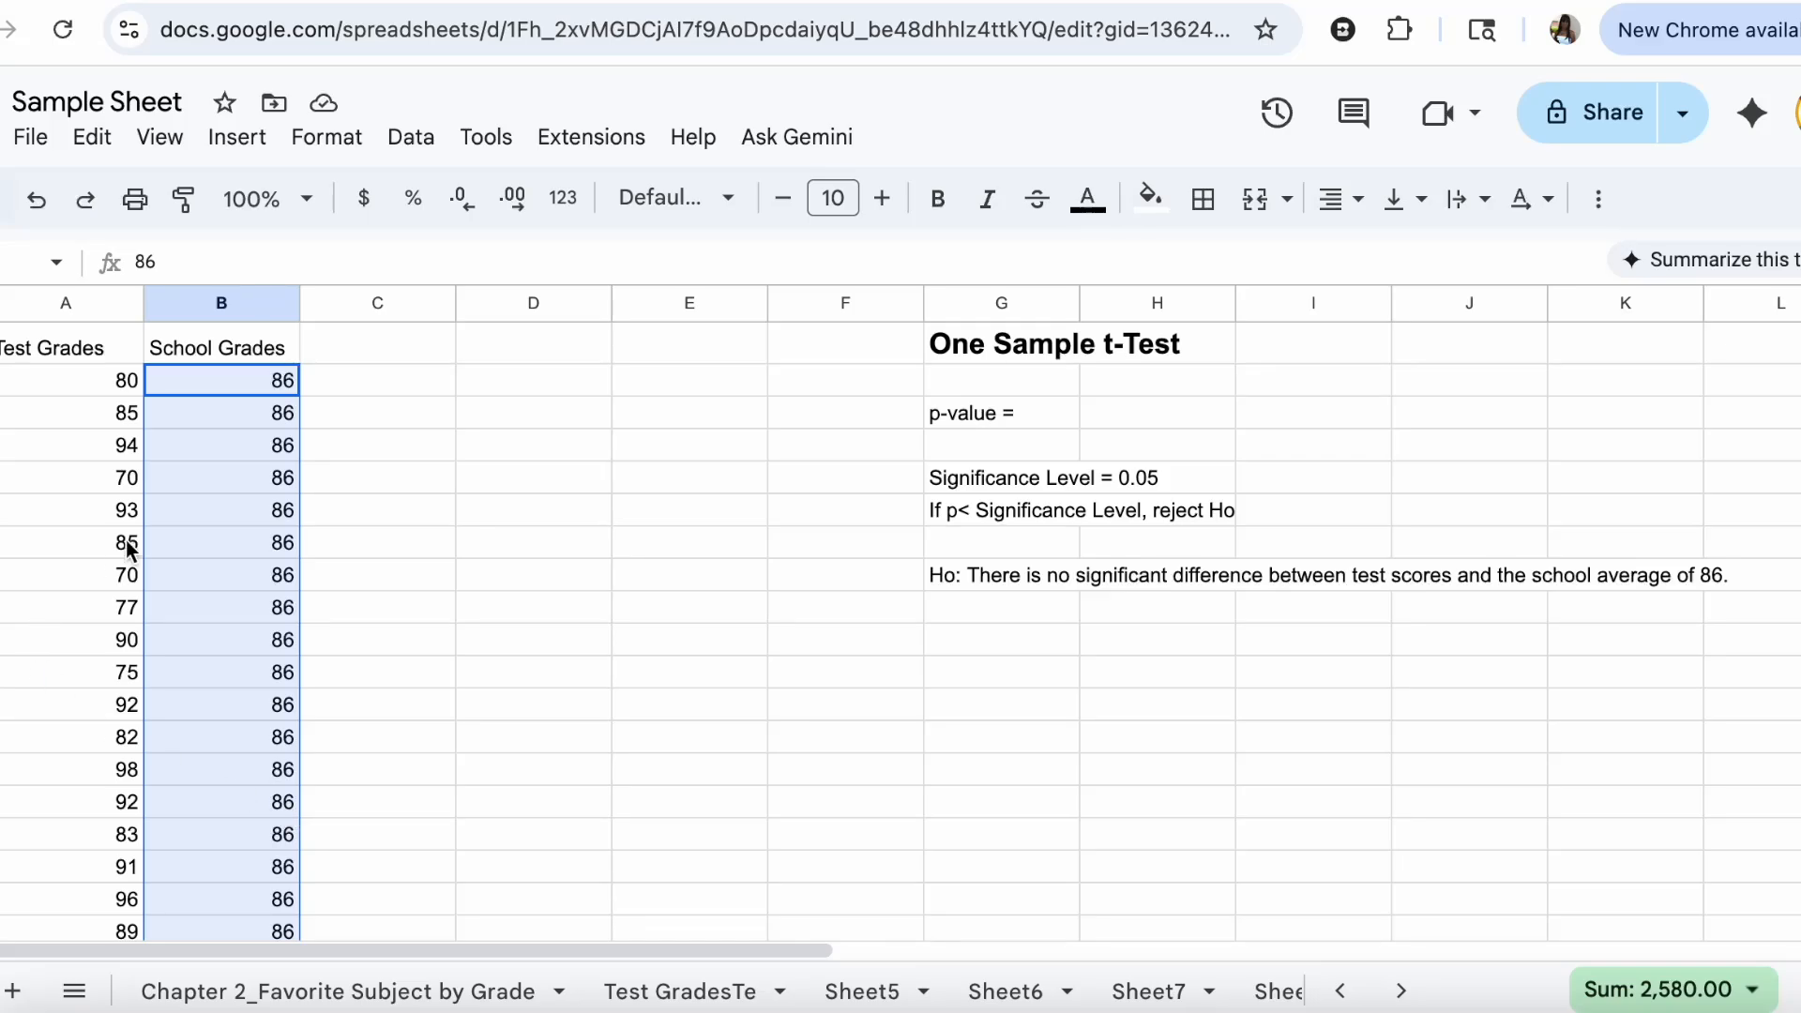
# Step: Begin a TTEST formula in H3 comparing test grades A2:A31 with school grades B2:B31
pyautogui.click(1132, 413)
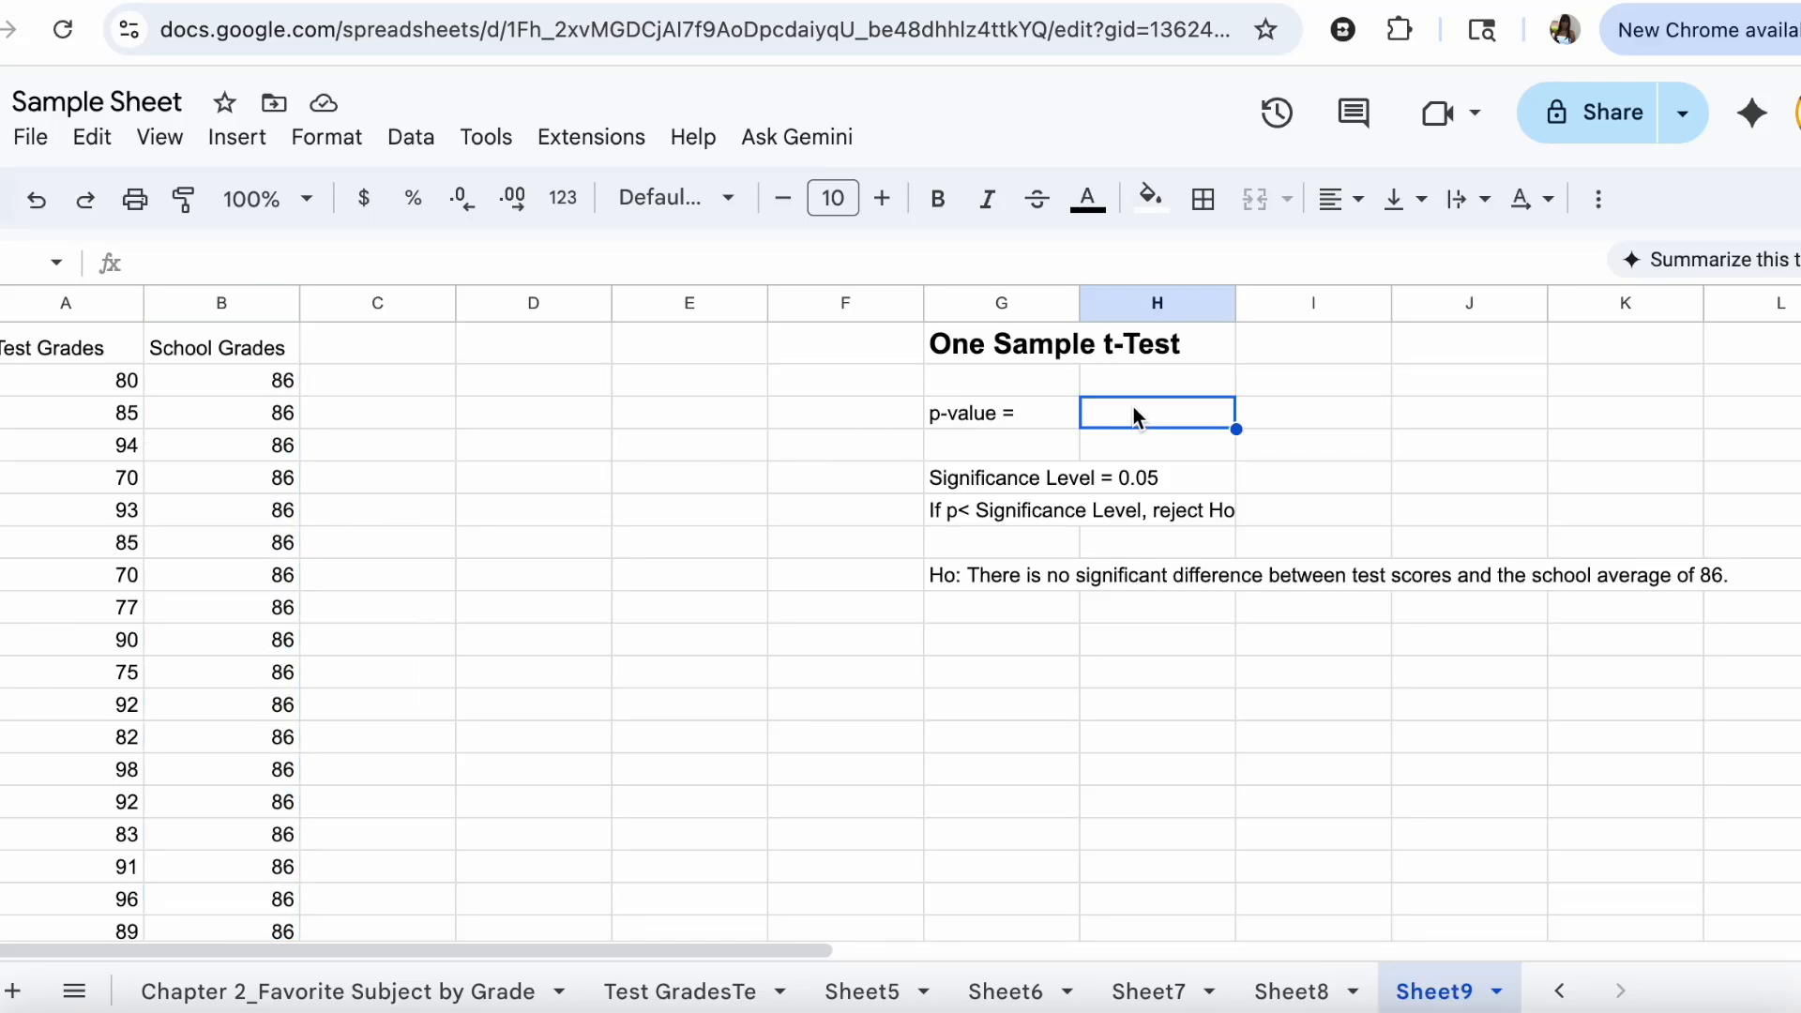
pyautogui.write('=')
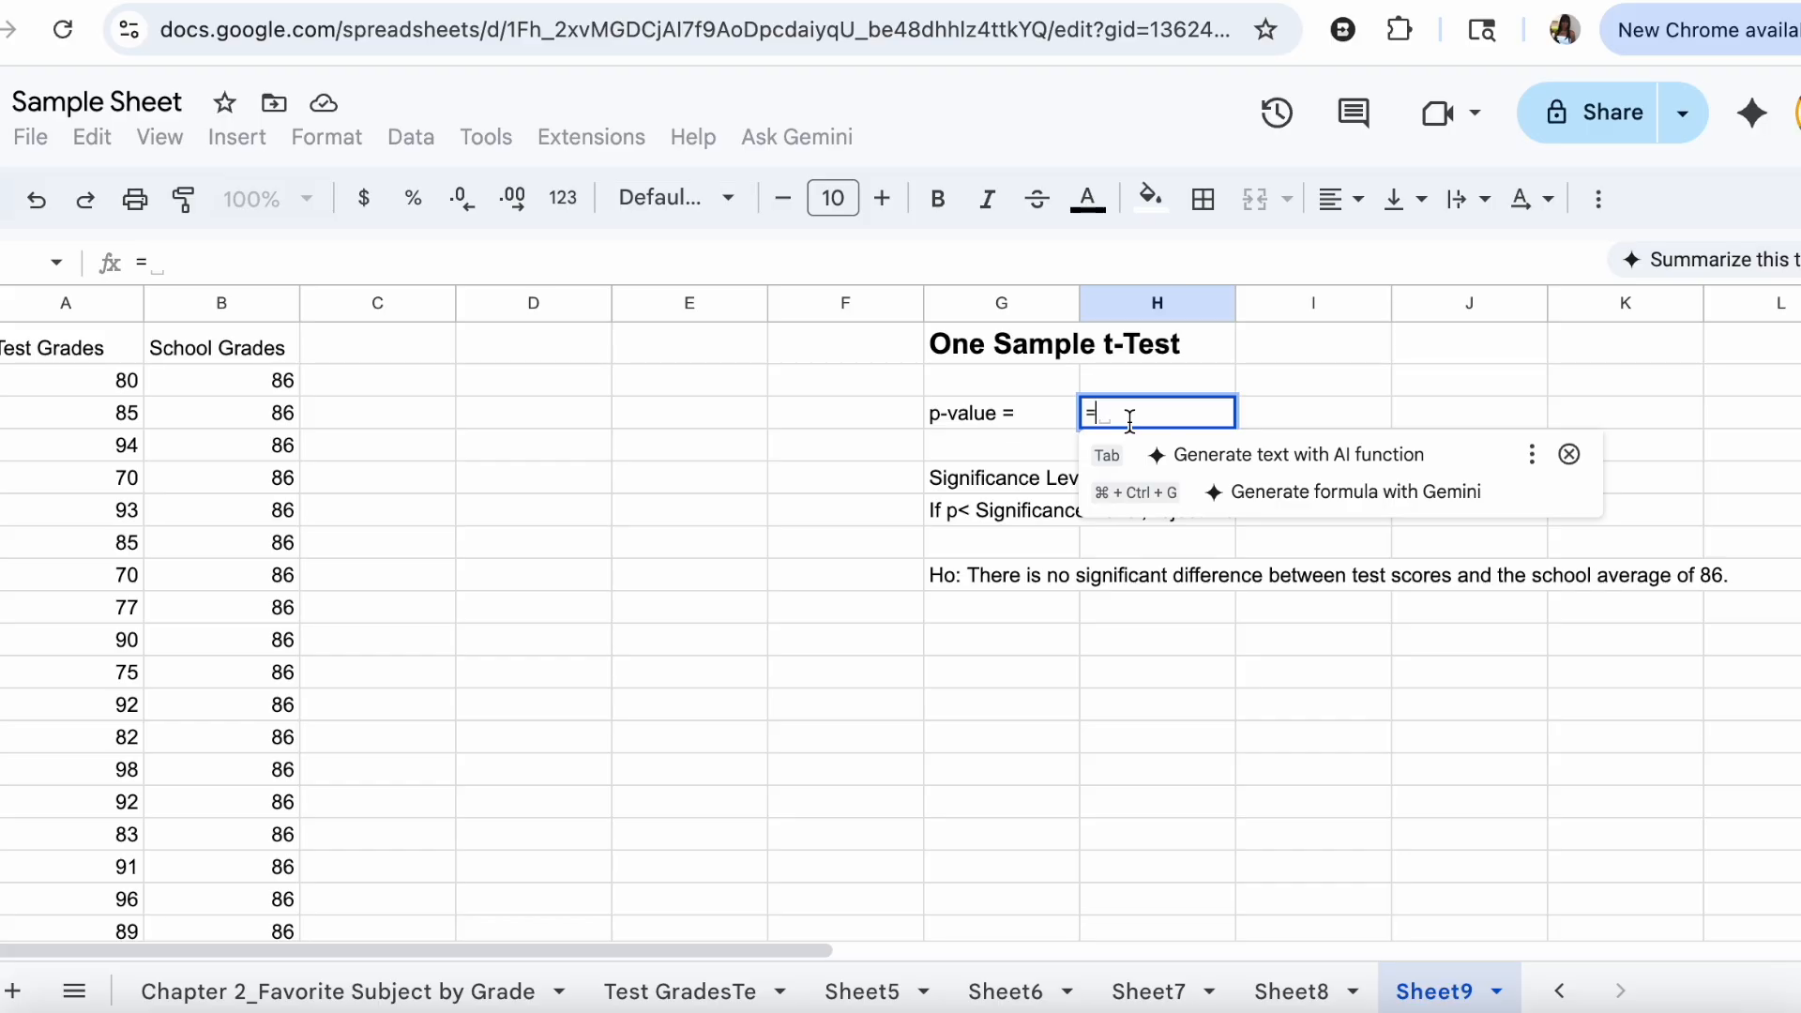
pyautogui.write('ttest(')
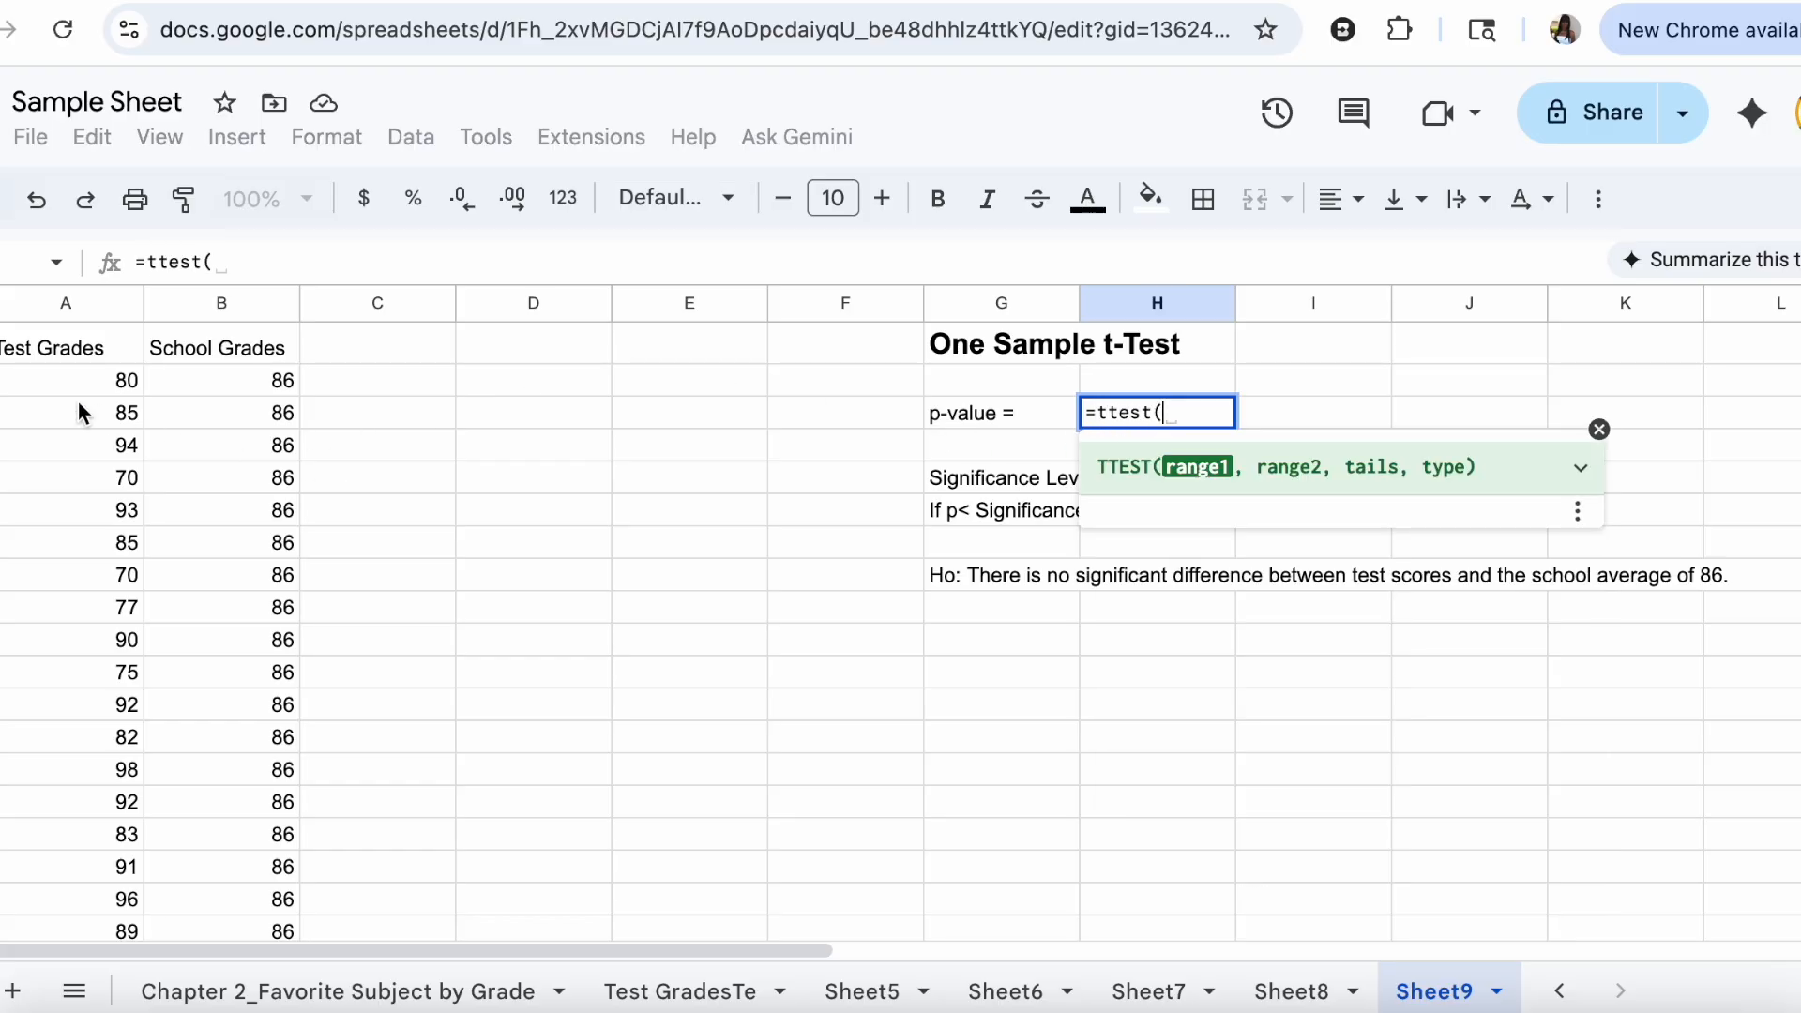
pyautogui.moveTo(76, 385); pyautogui.dragTo(97, 591)
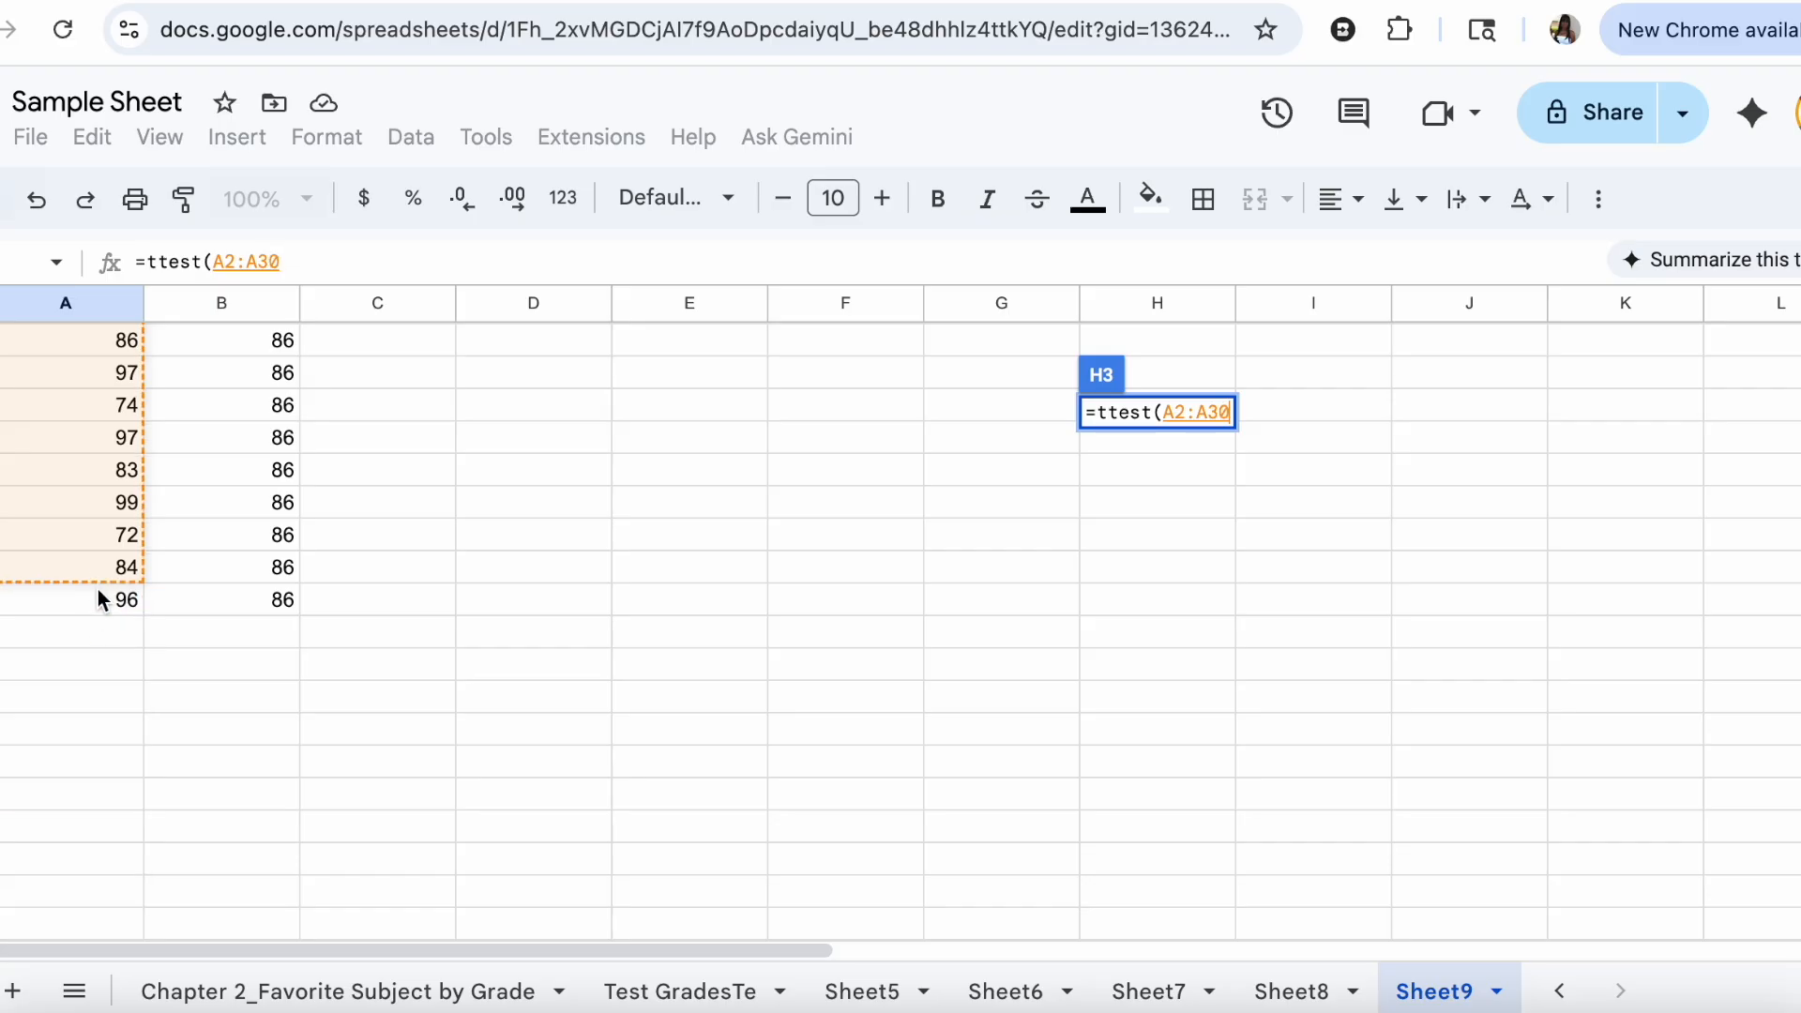
pyautogui.write(',')
pyautogui.scroll(8, 187, 563)
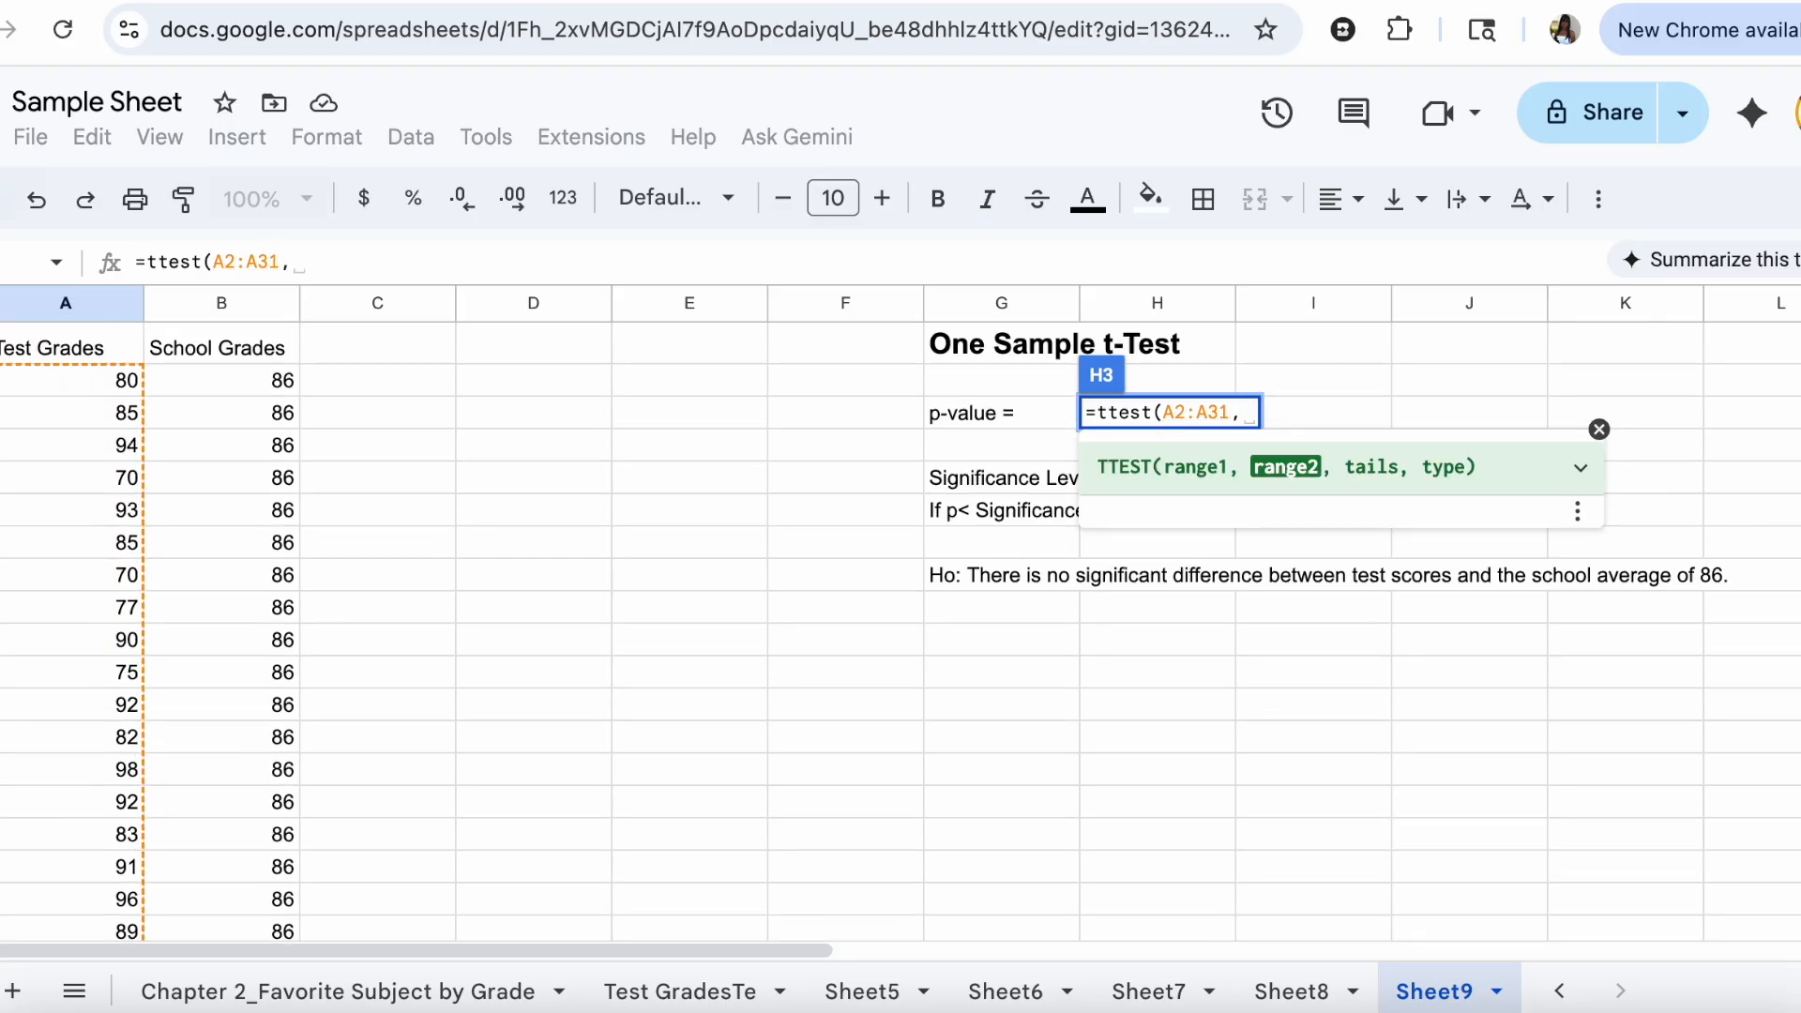
pyautogui.moveTo(243, 378); pyautogui.dragTo(255, 767)
pyautogui.write(',')
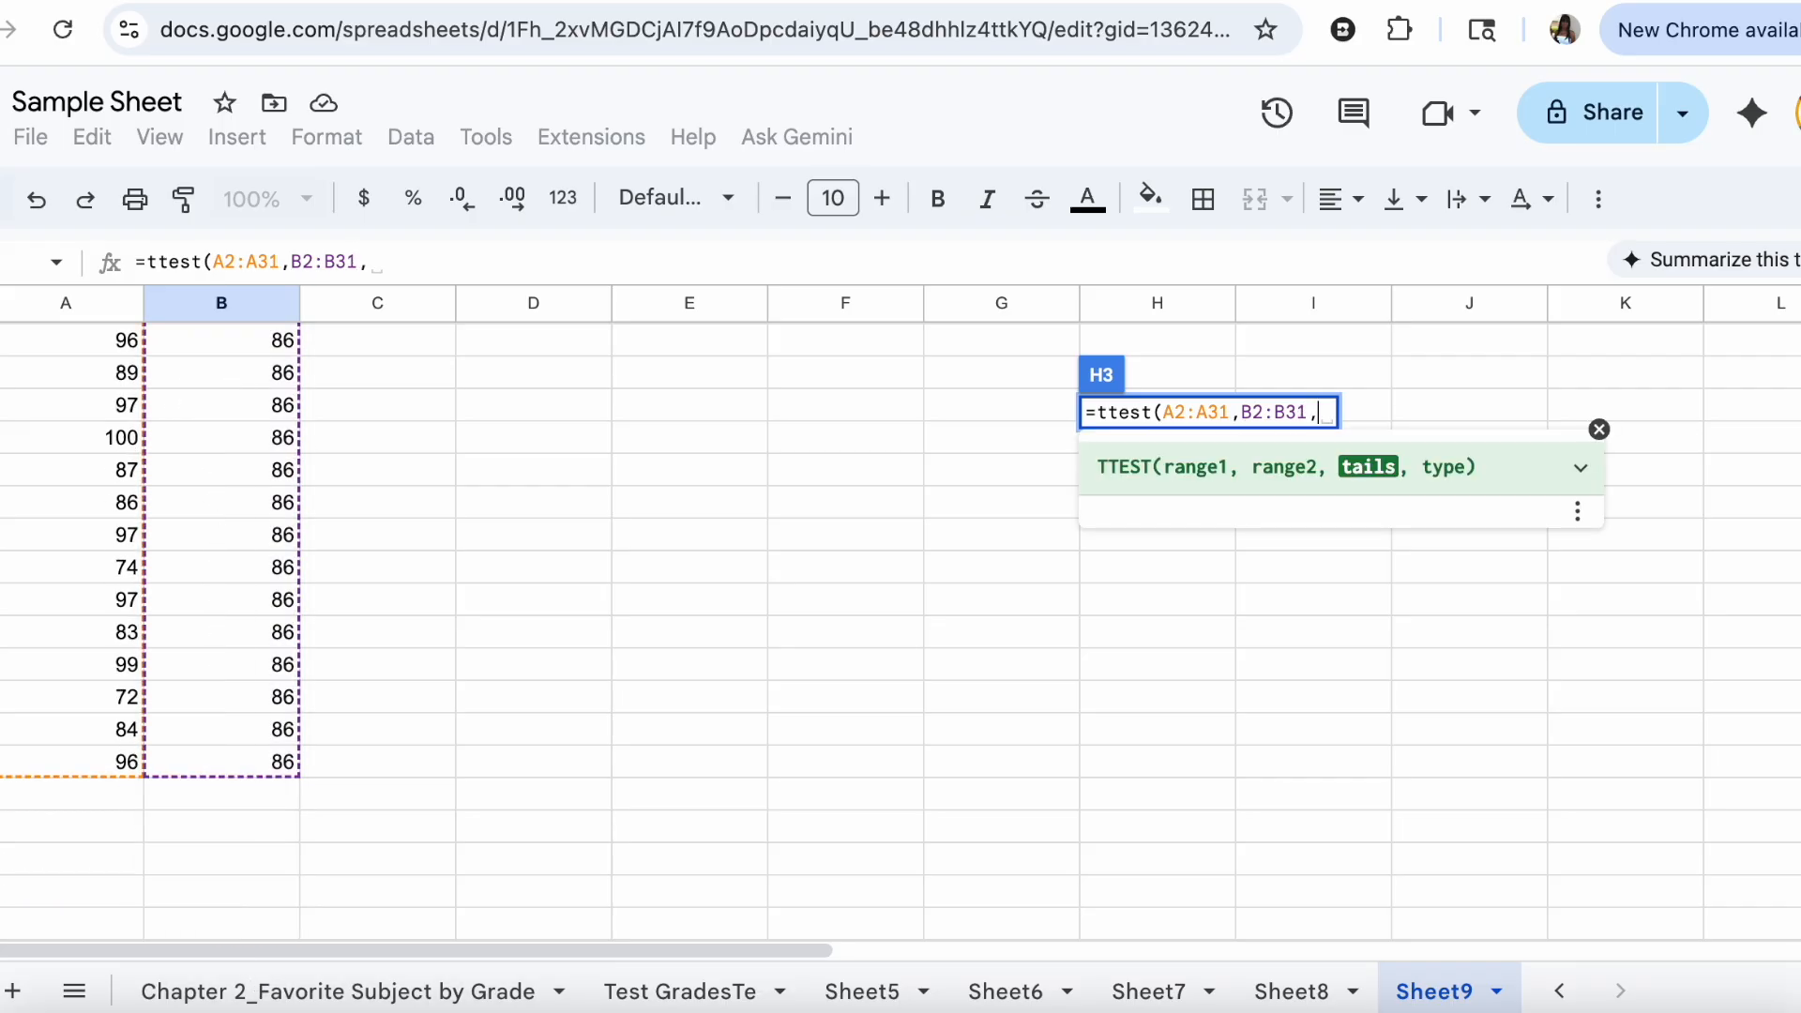
pyautogui.scroll(5, 694, 667)
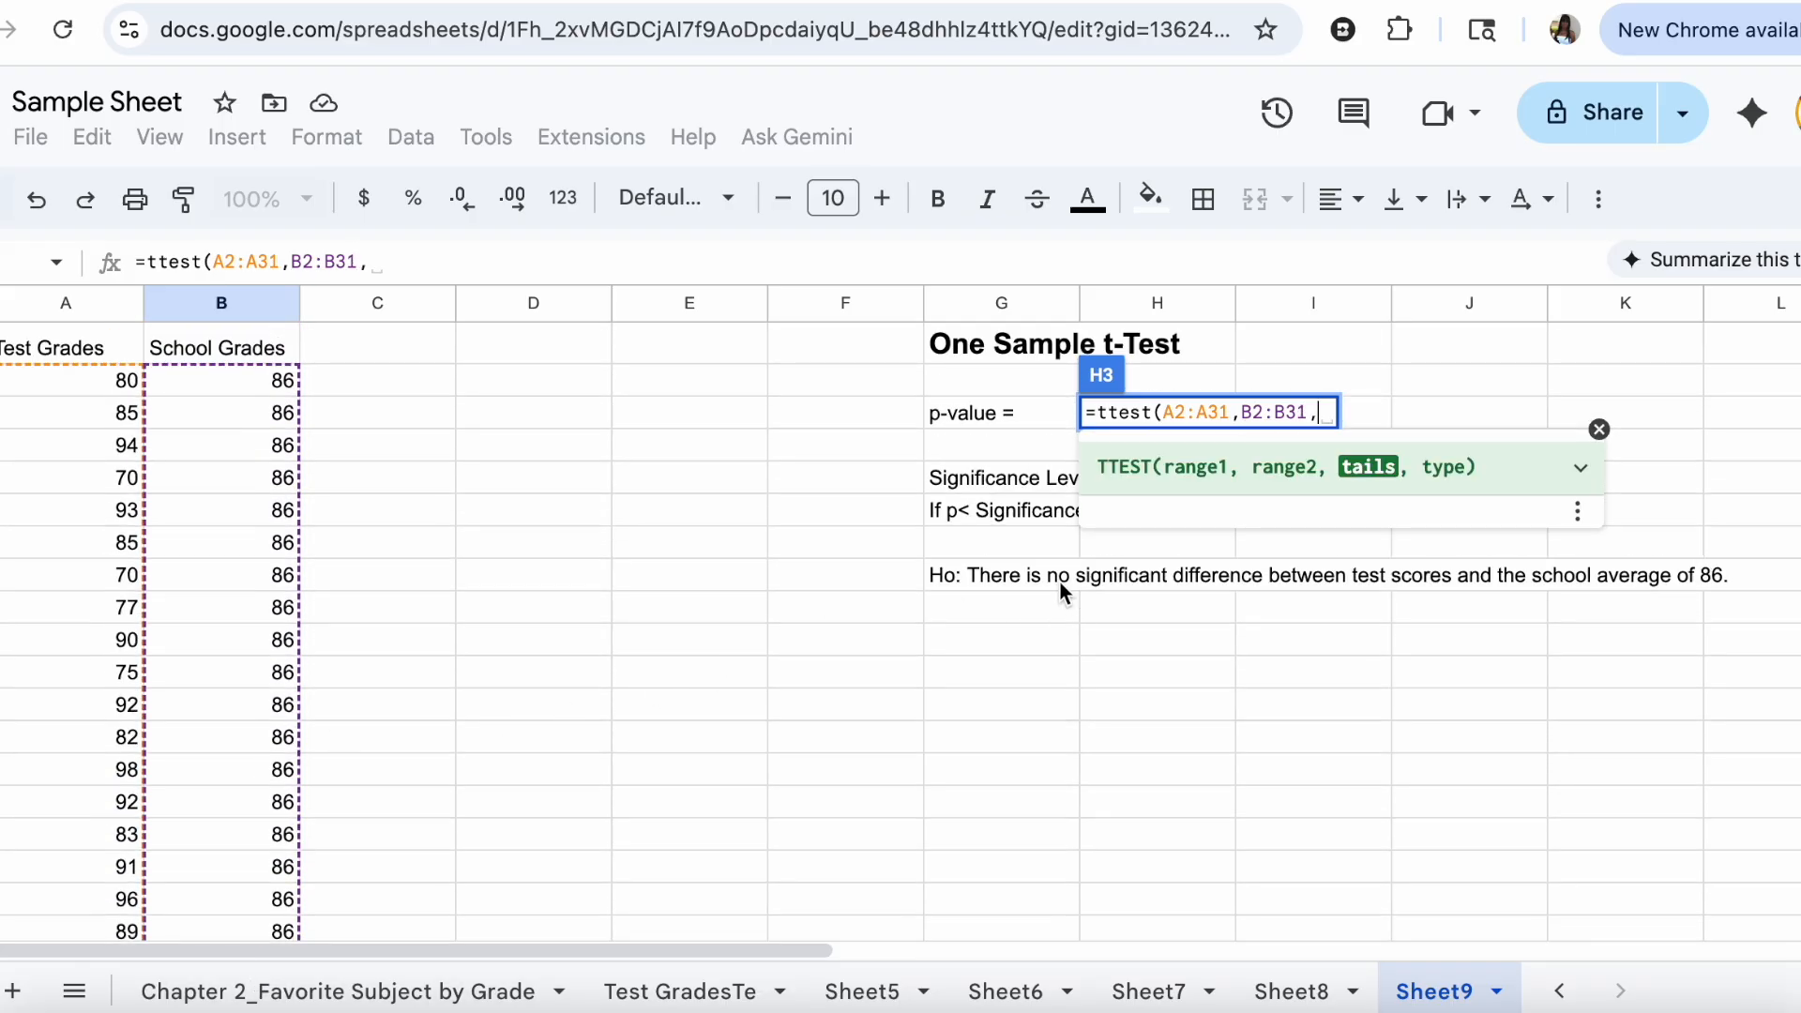
# Step: Complete the H3 formula with 2 tails and type 2 after trying type 3, and review the p-value against the null hypothesis
pyautogui.write('2,')
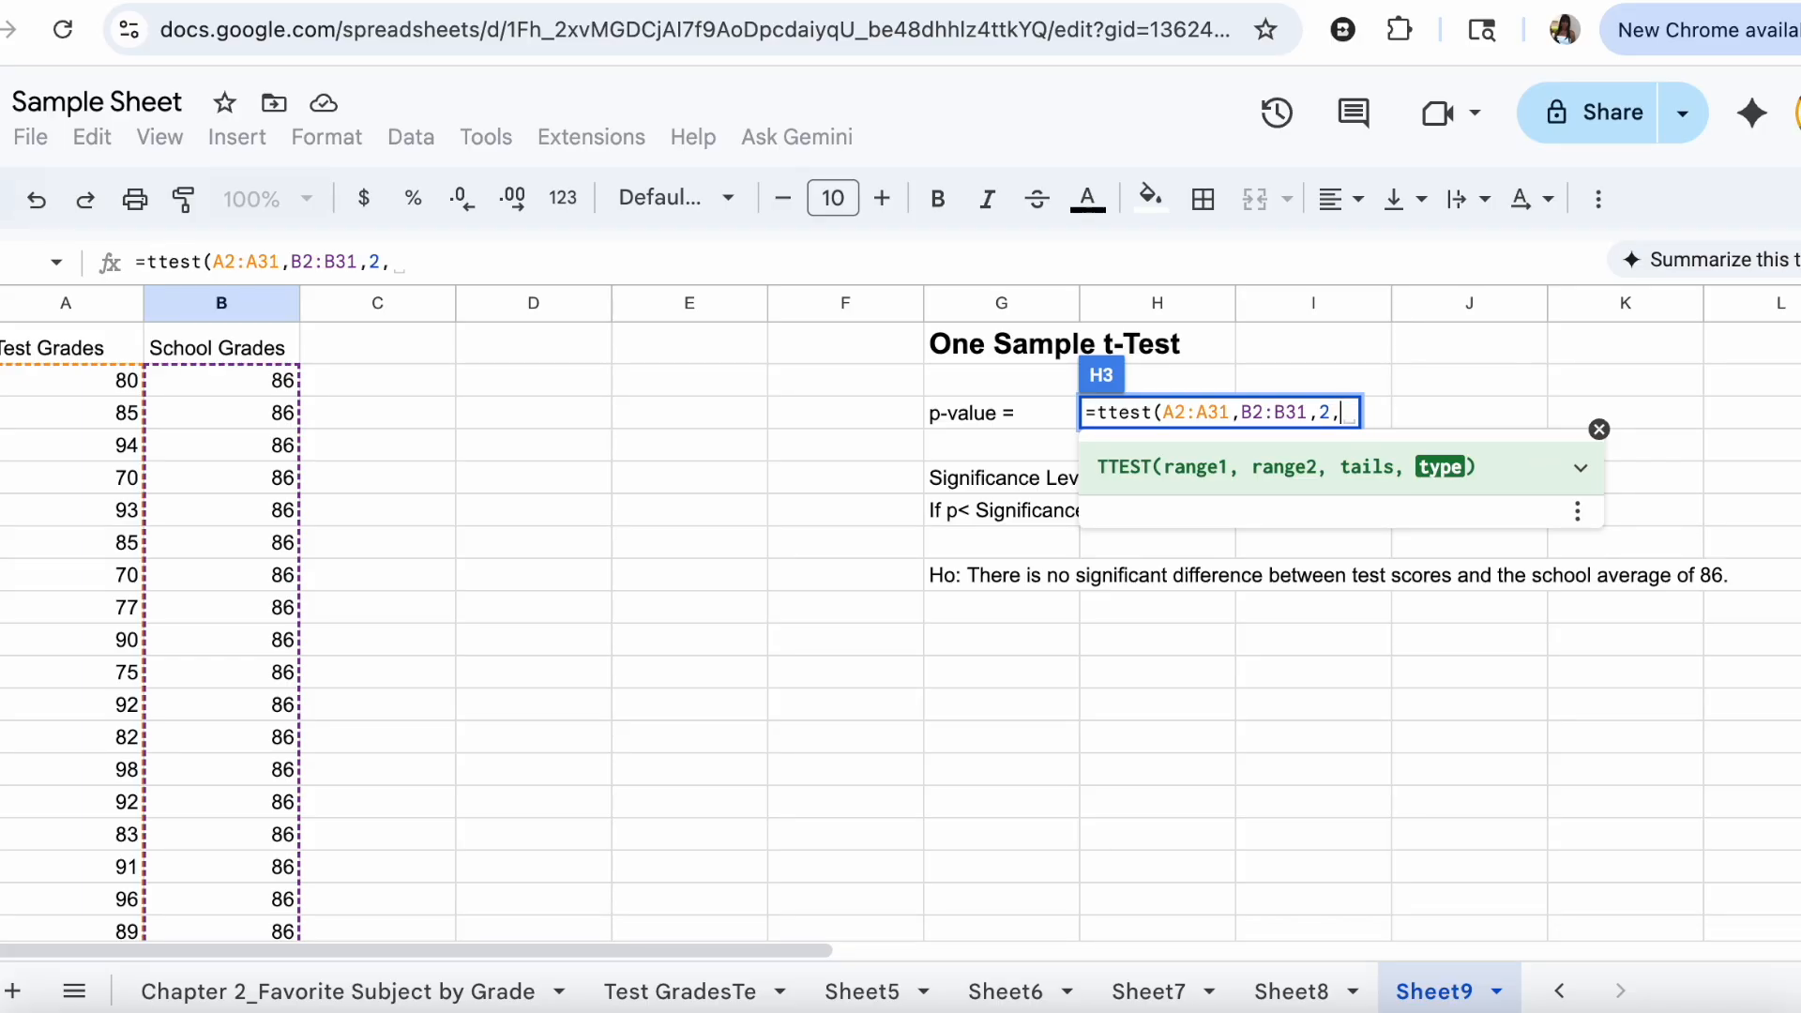
pyautogui.write('2')
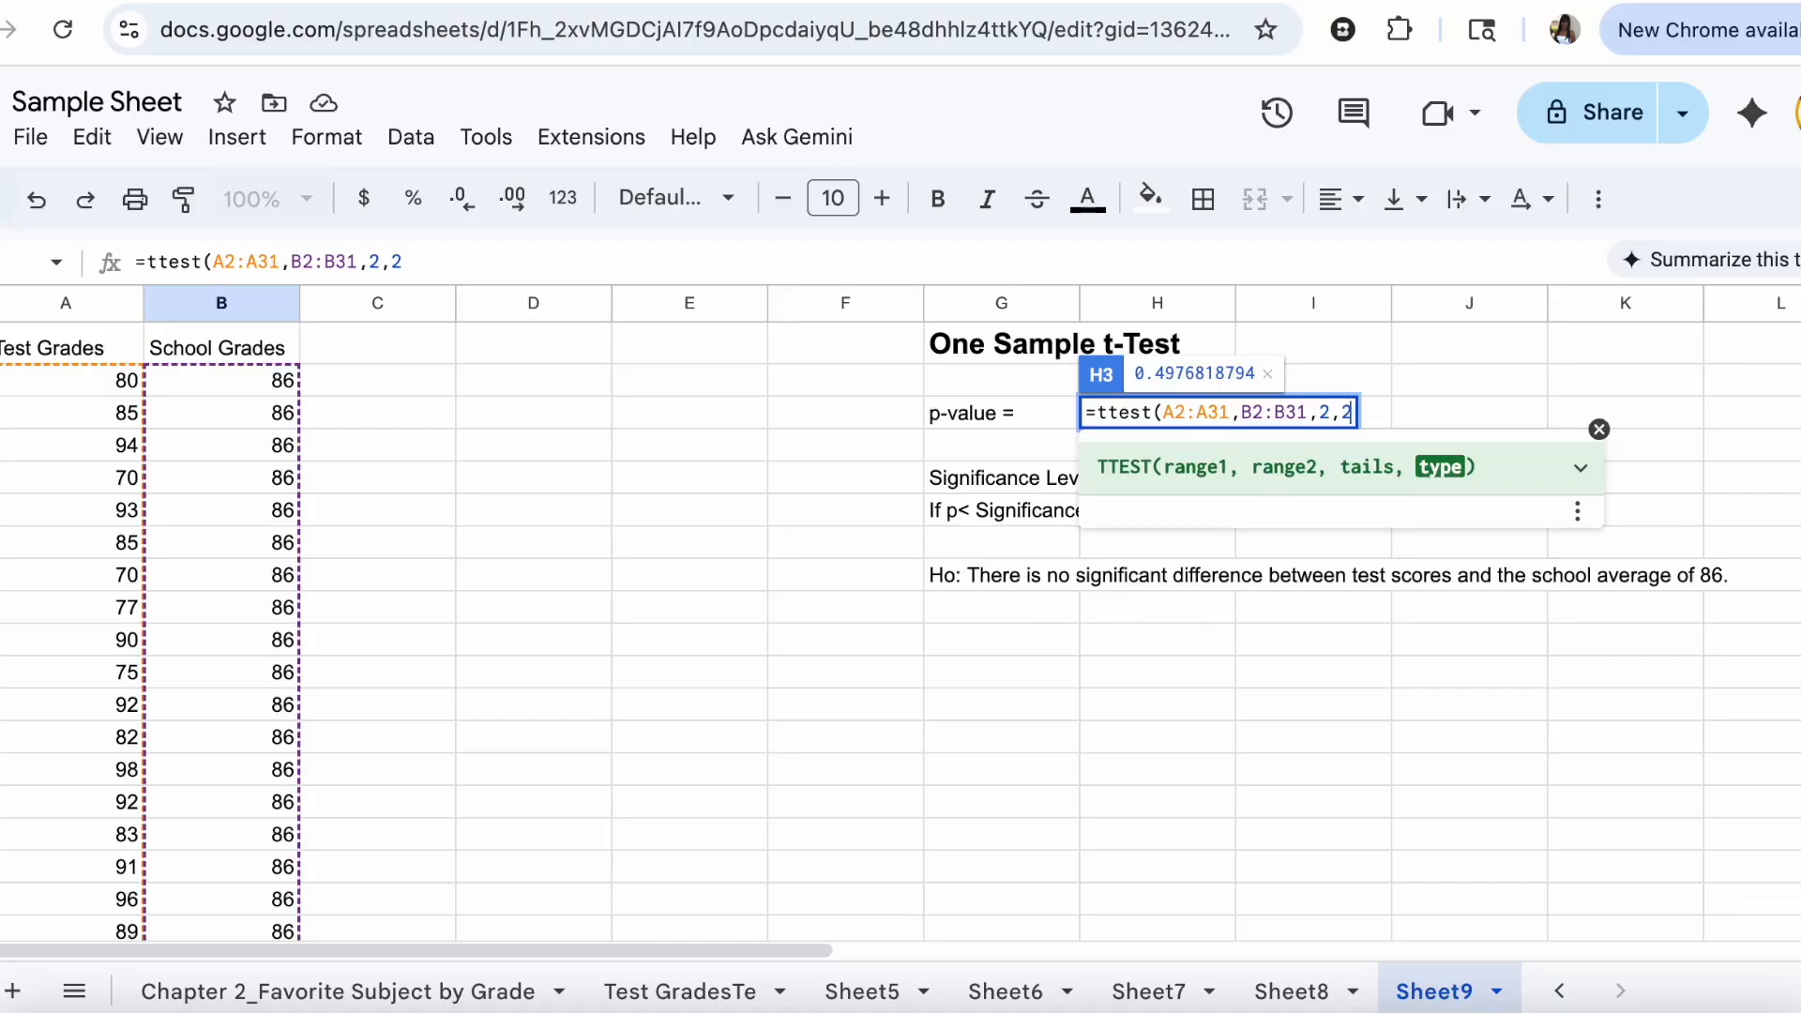
pyautogui.press('BackSpace')
pyautogui.write('3')
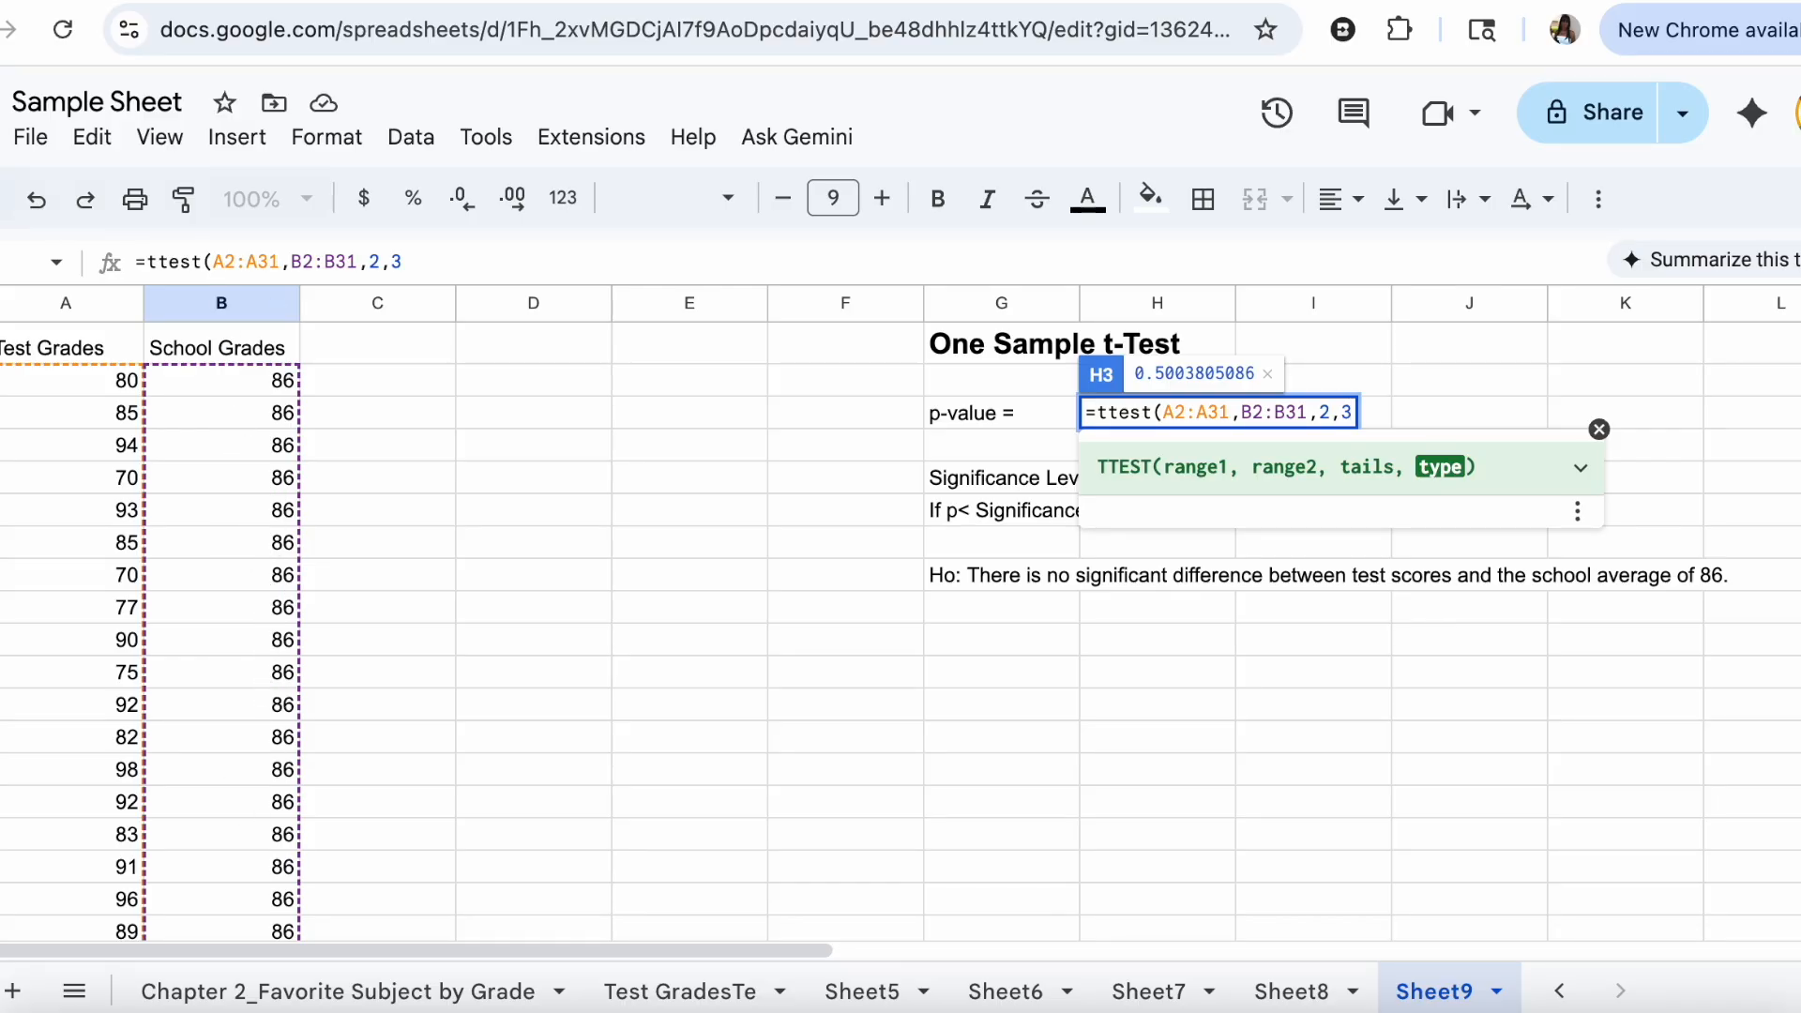
pyautogui.press('BackSpace')
pyautogui.write('2)')
pyautogui.press('Return')
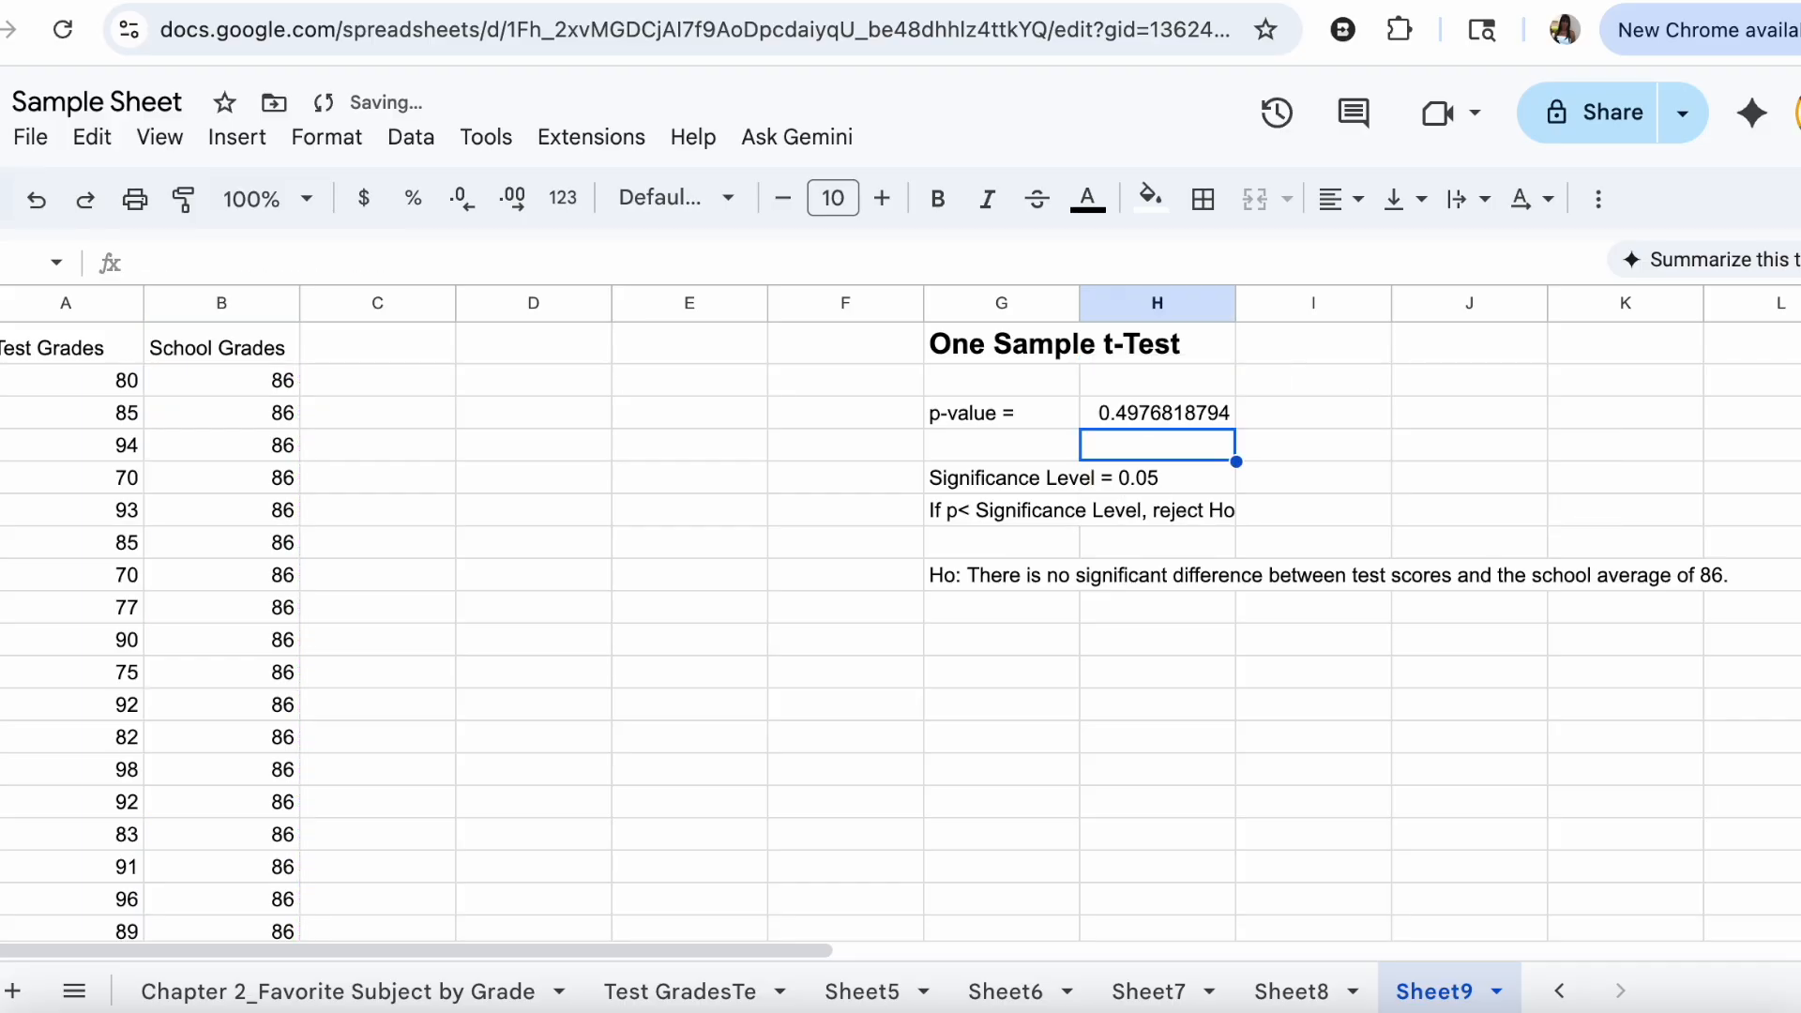
pyautogui.click(1159, 412)
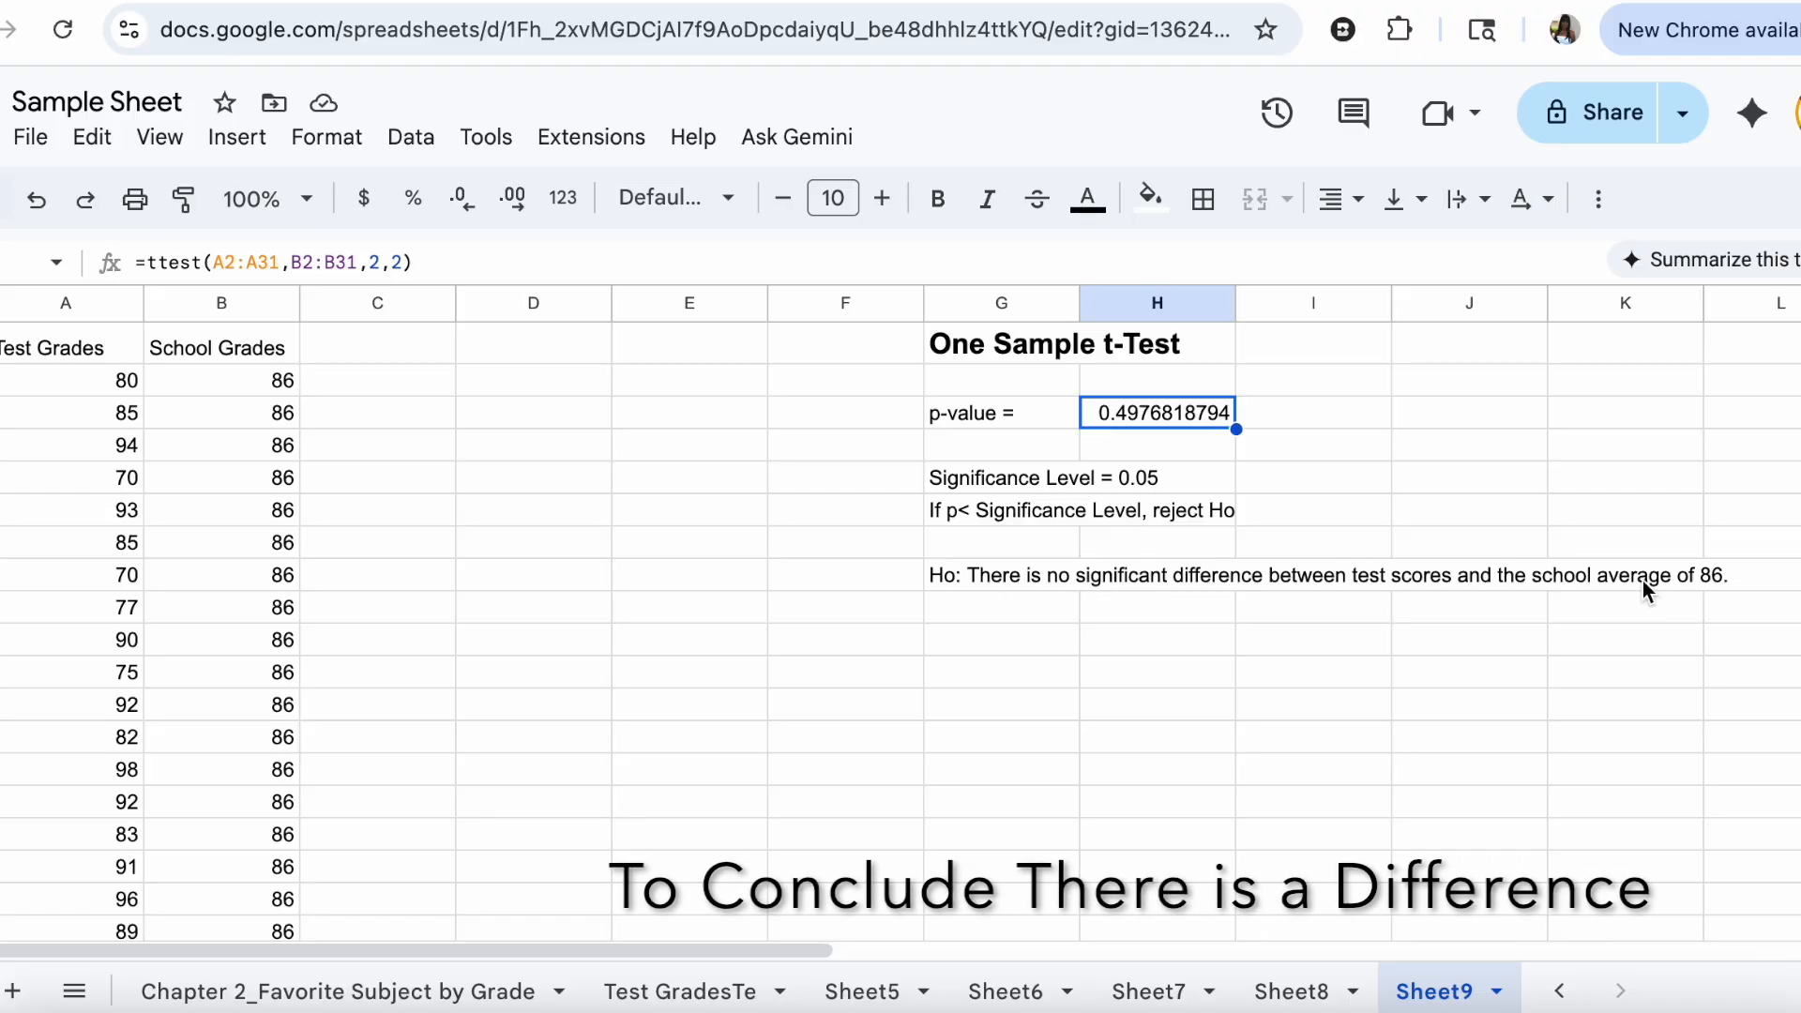
pyautogui.click(1008, 576)
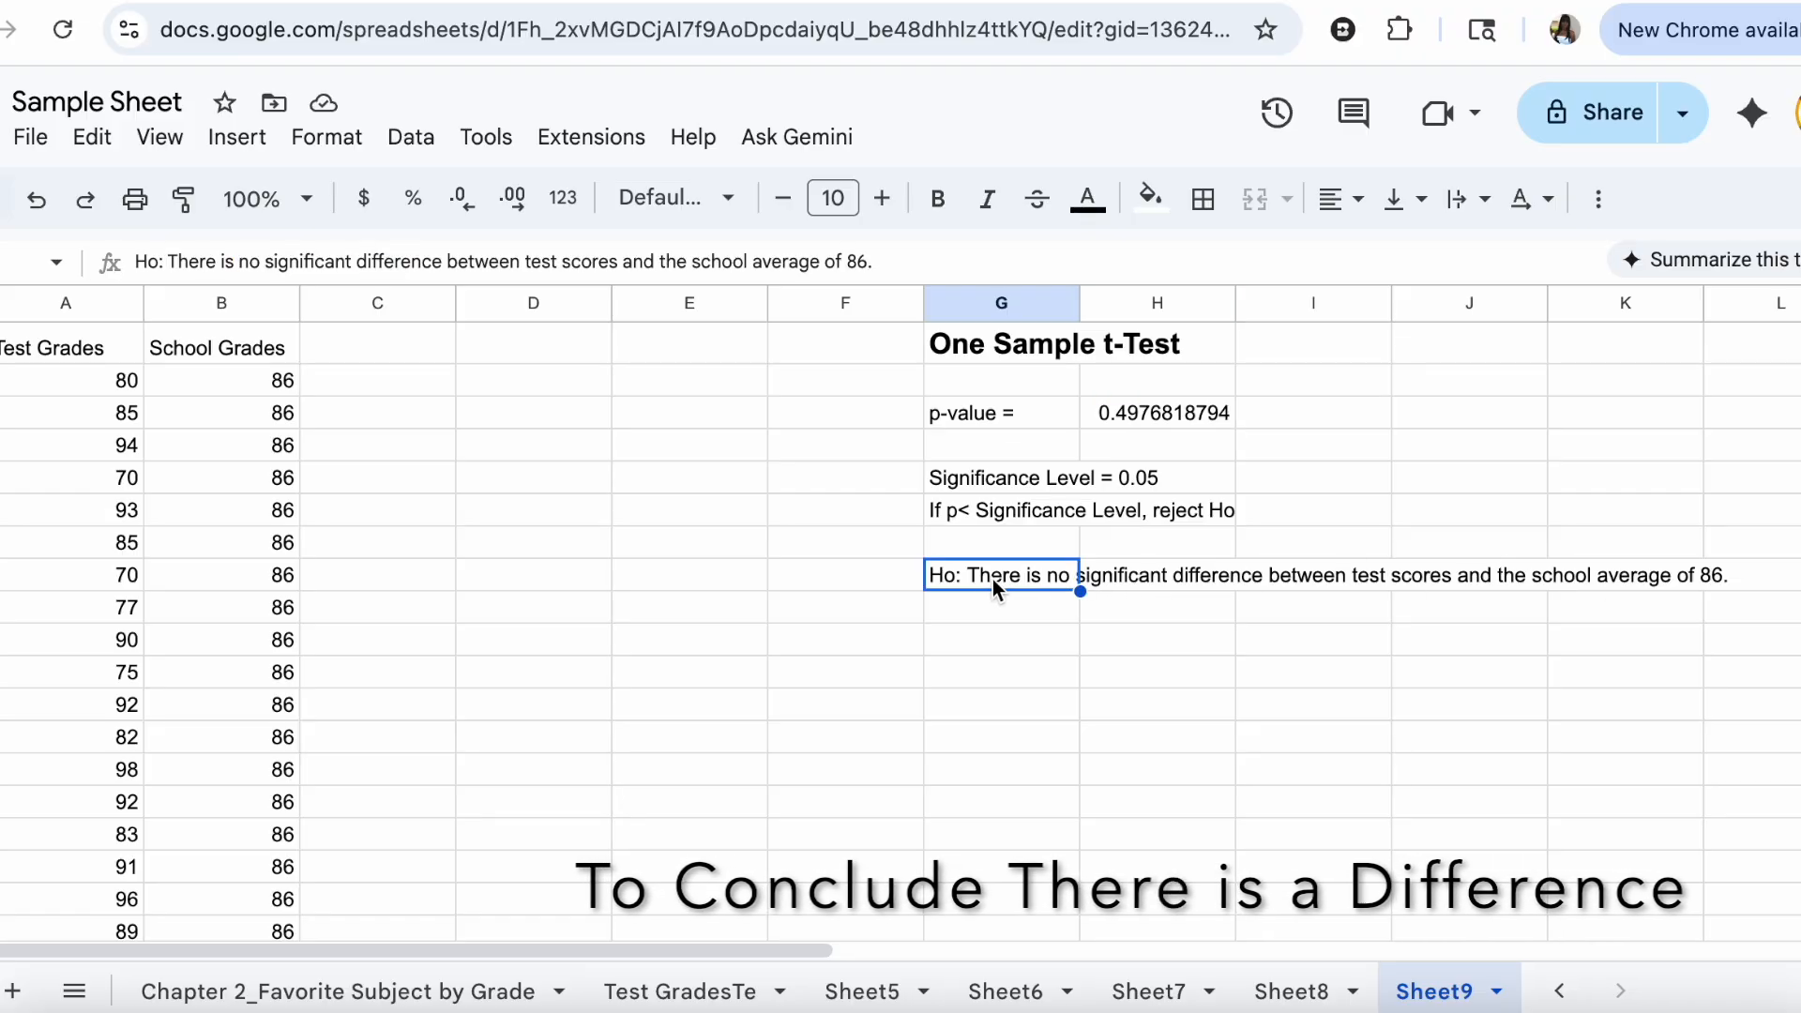